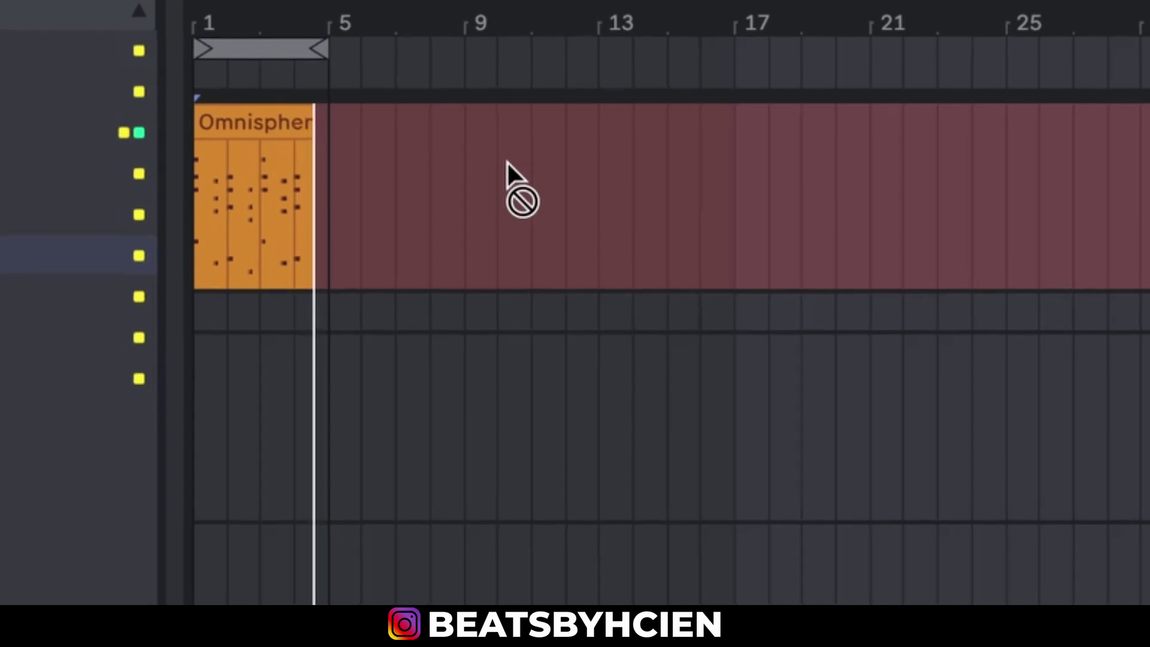
Add a Delay to the first Omnisphere track with 36% feedback, 40% dry/wet and a filter at about 966 Hz, width 4.53
key("space")
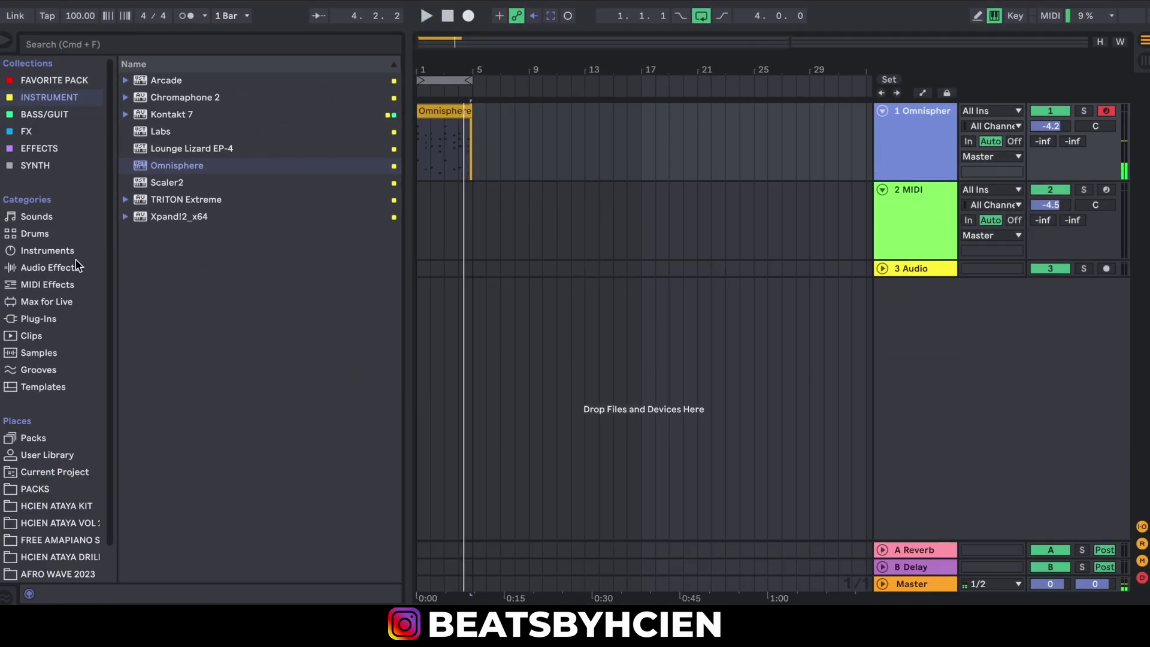
left_click(76, 267)
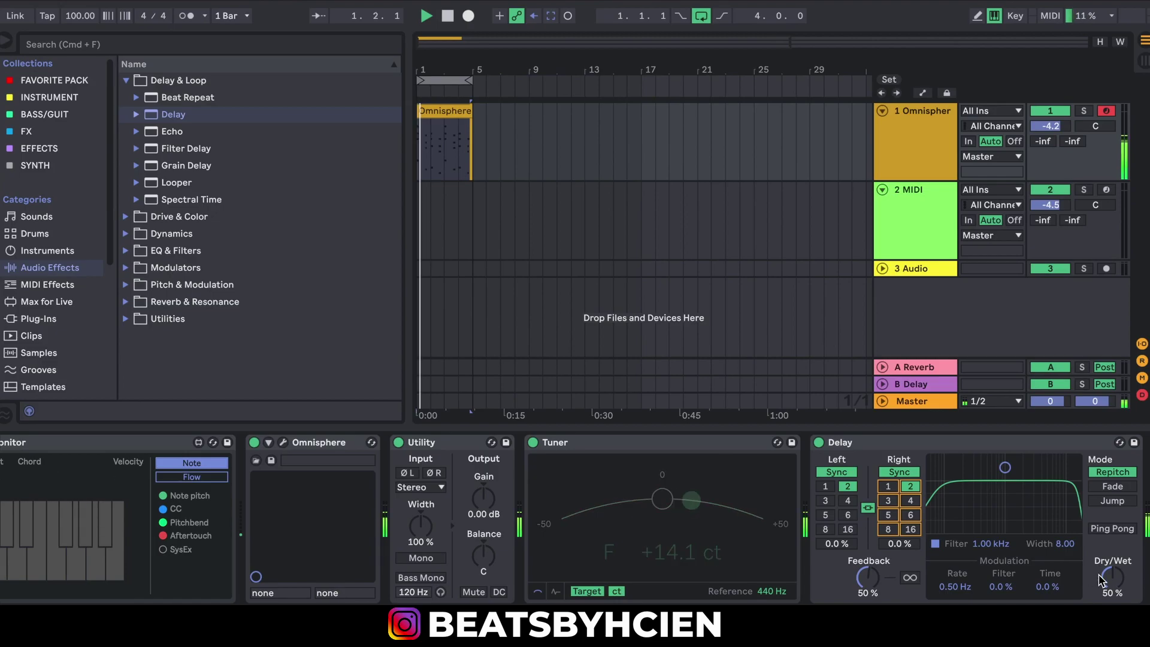
left_click_drag(867, 577, 867, 593)
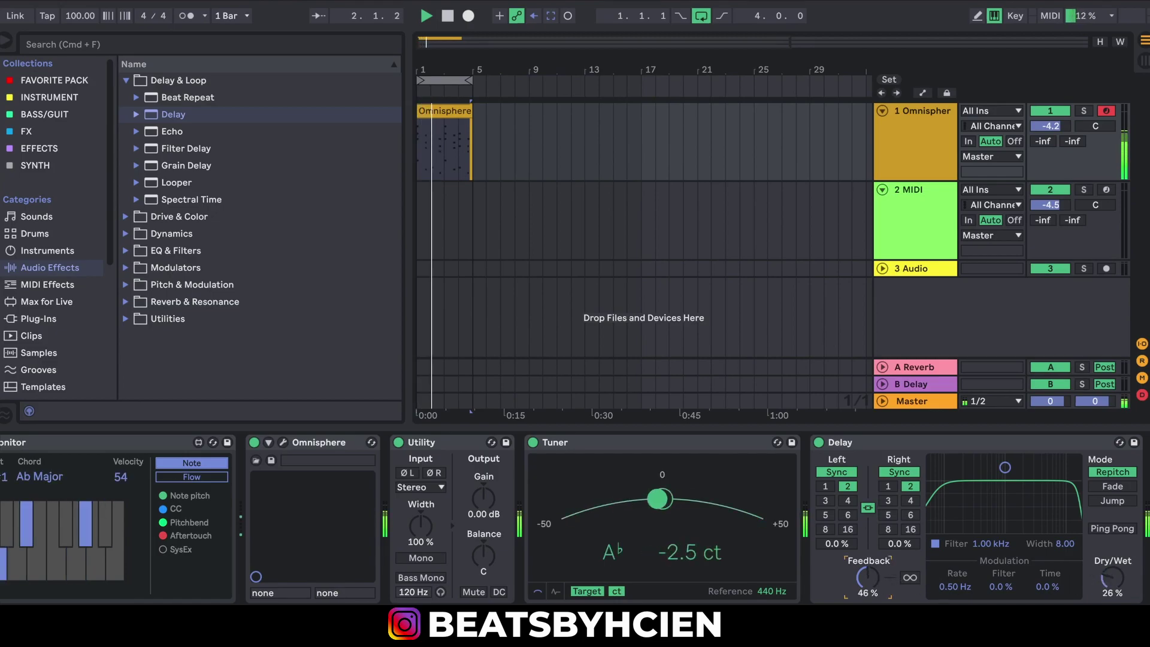
left_click_drag(1006, 502, 1028, 519)
left_click_drag(1112, 578, 1112, 566)
left_click_drag(1027, 484, 990, 488)
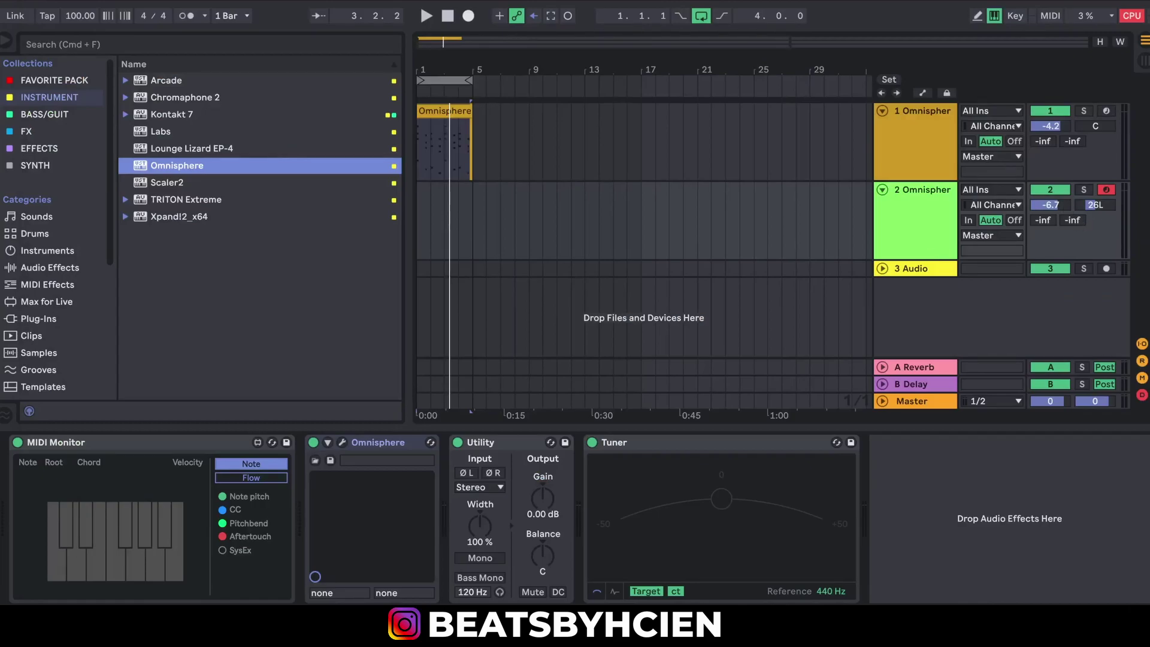
Set the second Omnisphere track to -9.5 dB panned 38R and copy the first track's clip onto it
left_click_drag(1050, 205, 1050, 222)
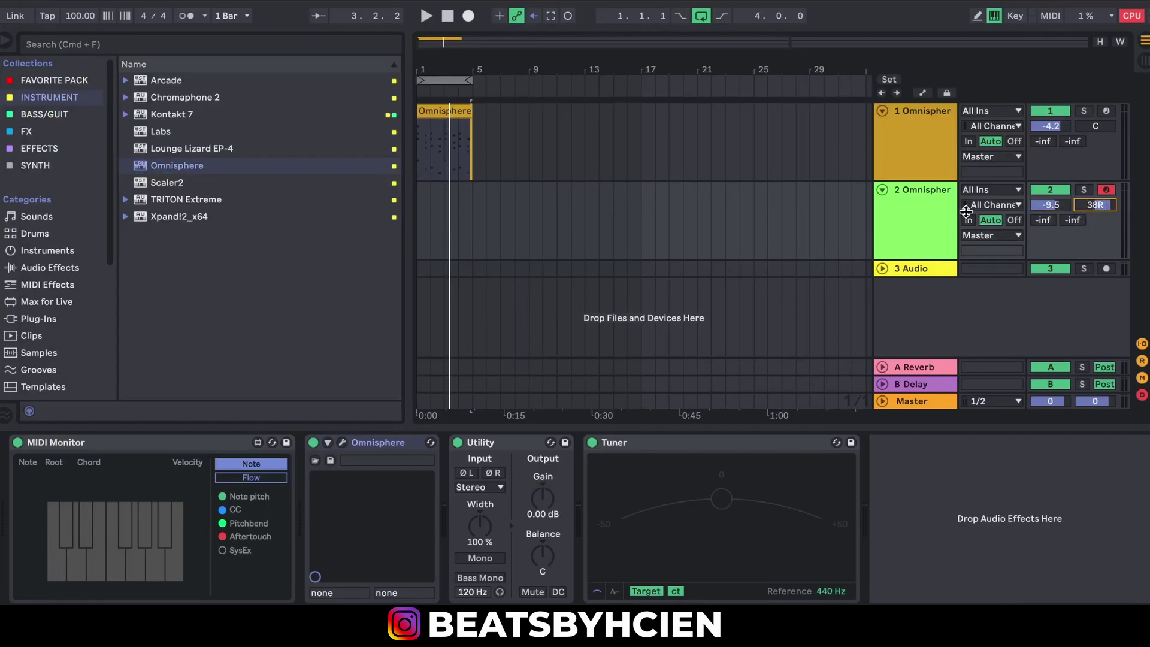
left_click(457, 109)
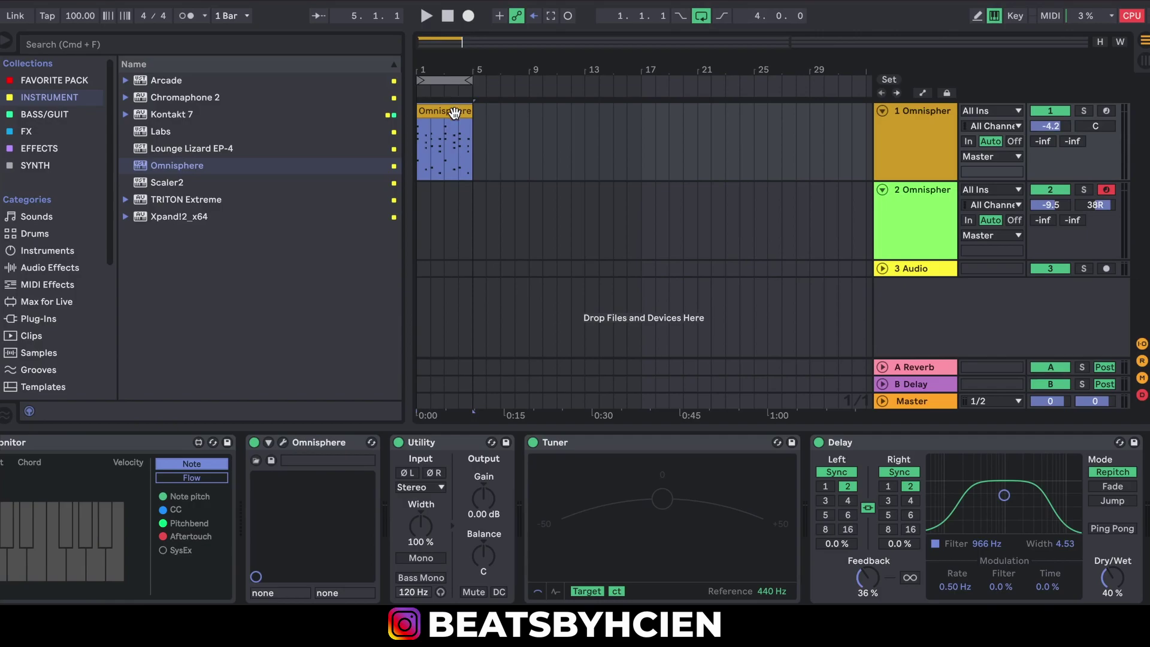
left_click_drag(455, 112, 455, 190)
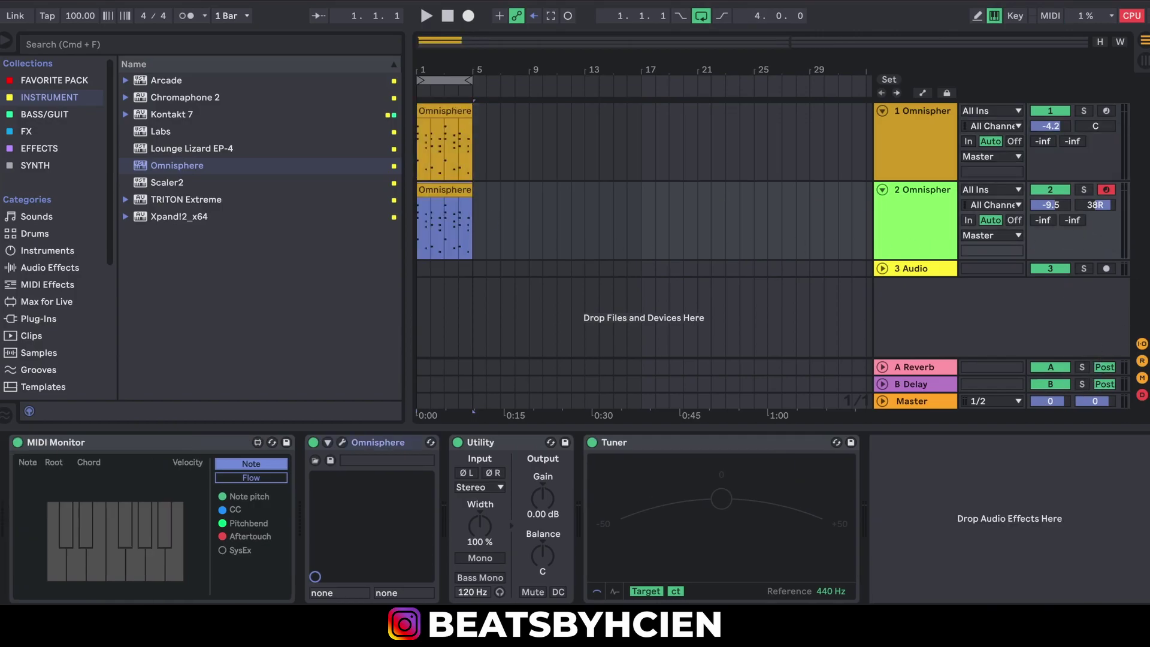
Show the track delays, set the second Omnisphere track's delay to 3.00 ms and play the loop
left_click(1143, 394)
left_click(1083, 192)
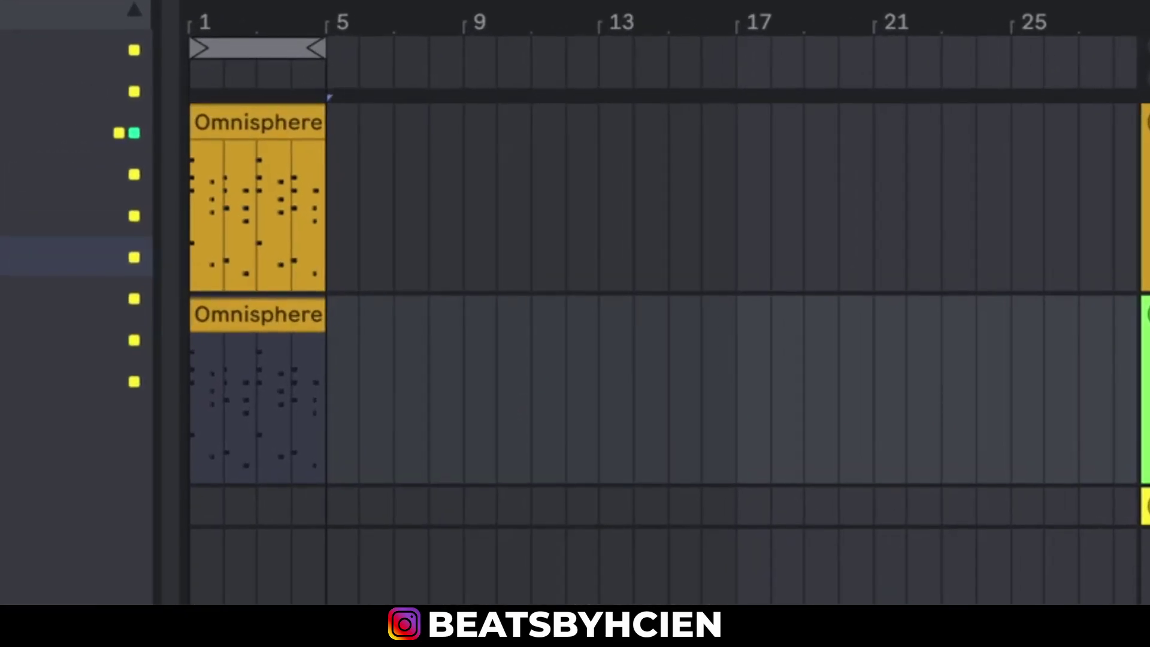
key("space")
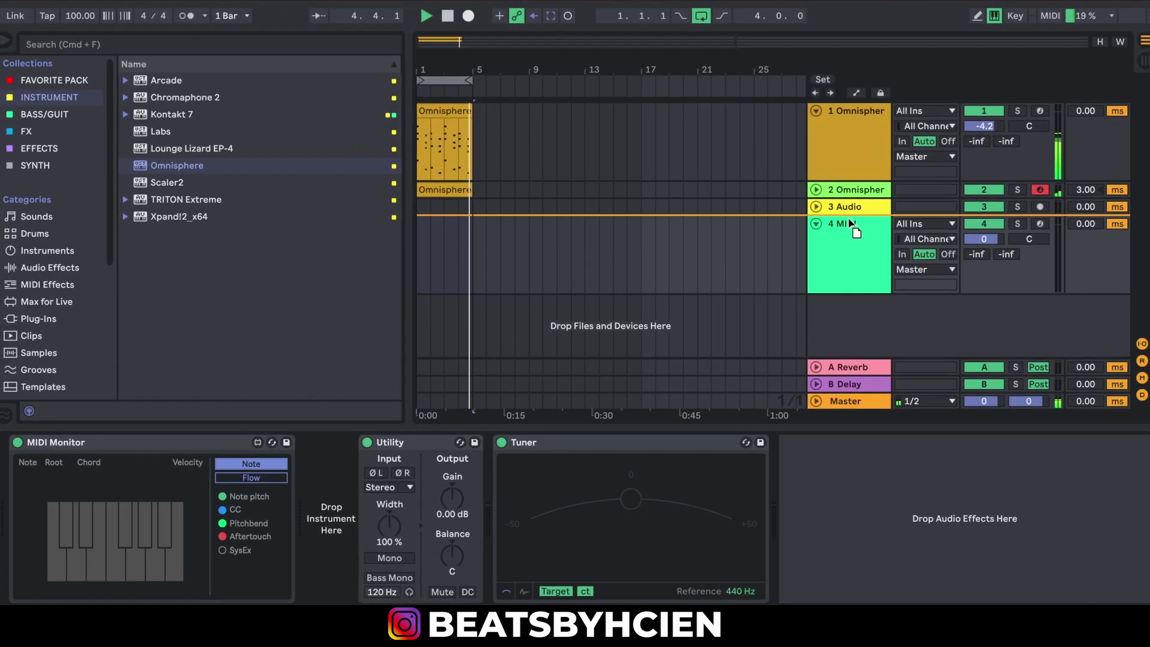
Move the new MIDI track above the Audio track and load VIBRAPHONE.wav from the HCIEN ATAYA INST ONE SHOT KIT's Mallet One Shots
left_click_drag(831, 223, 832, 206)
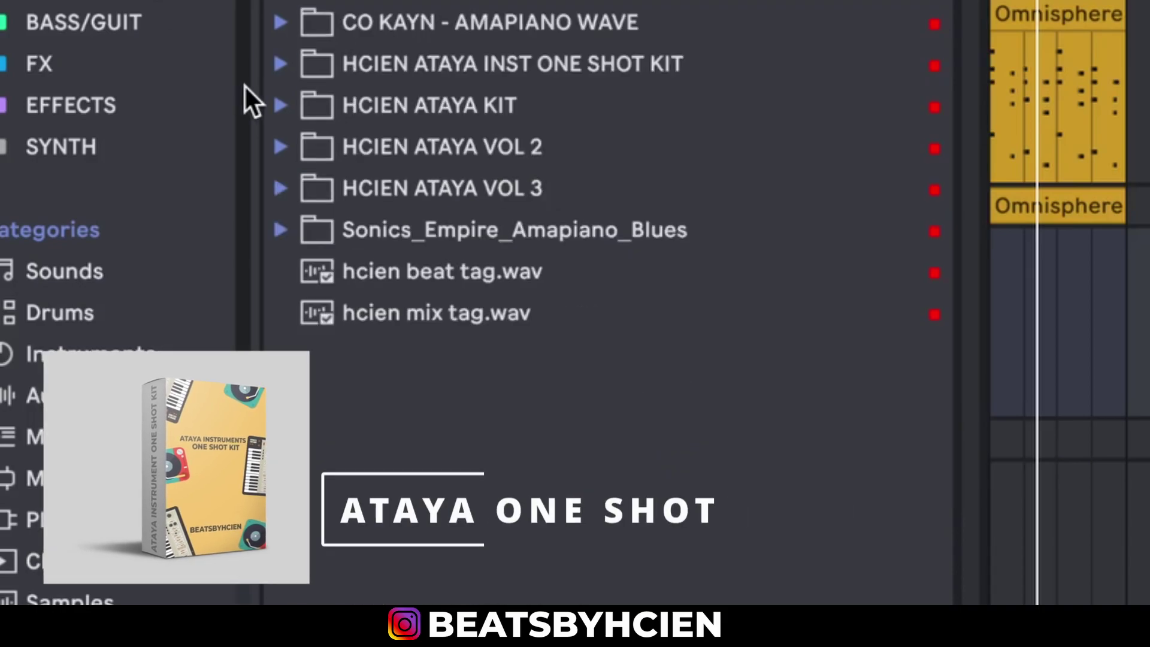
left_click(267, 65)
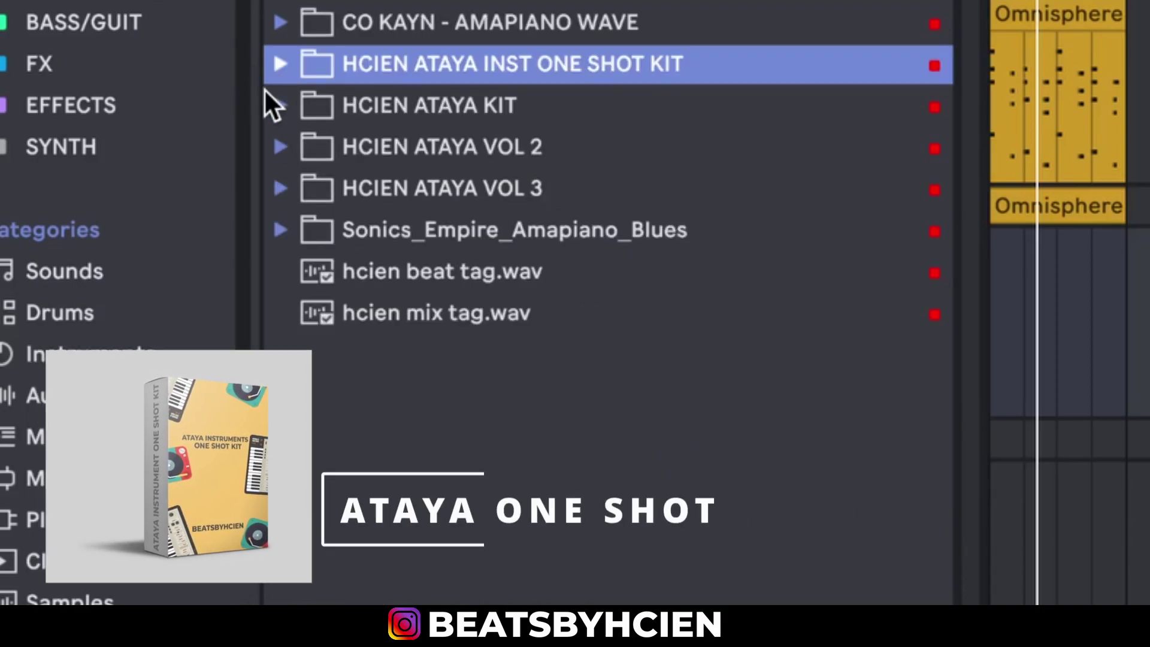
left_click(282, 64)
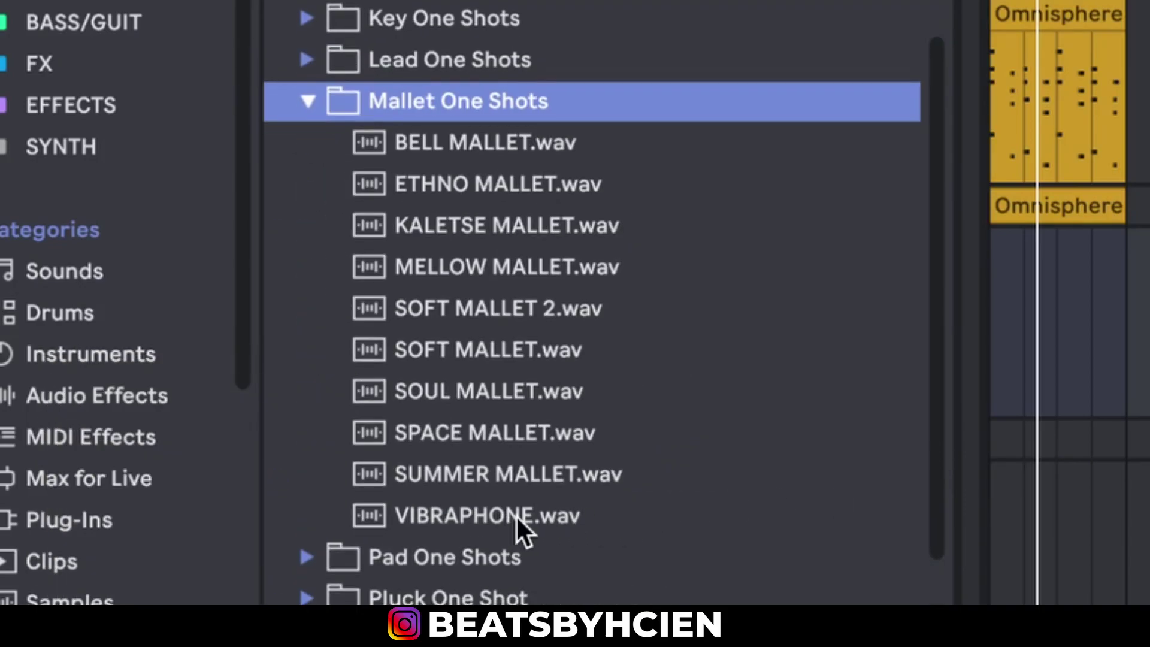
left_click(516, 515)
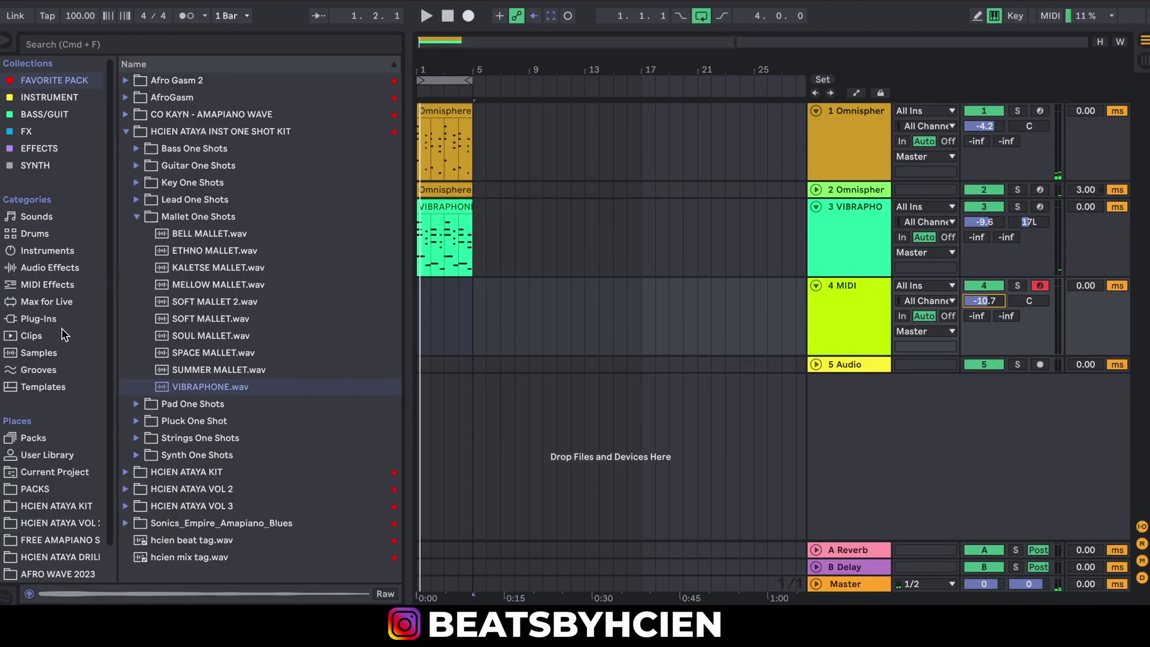
Search the plug-ins for "arcade" and load Arcade on the fourth track
left_click(63, 334)
left_click(58, 323)
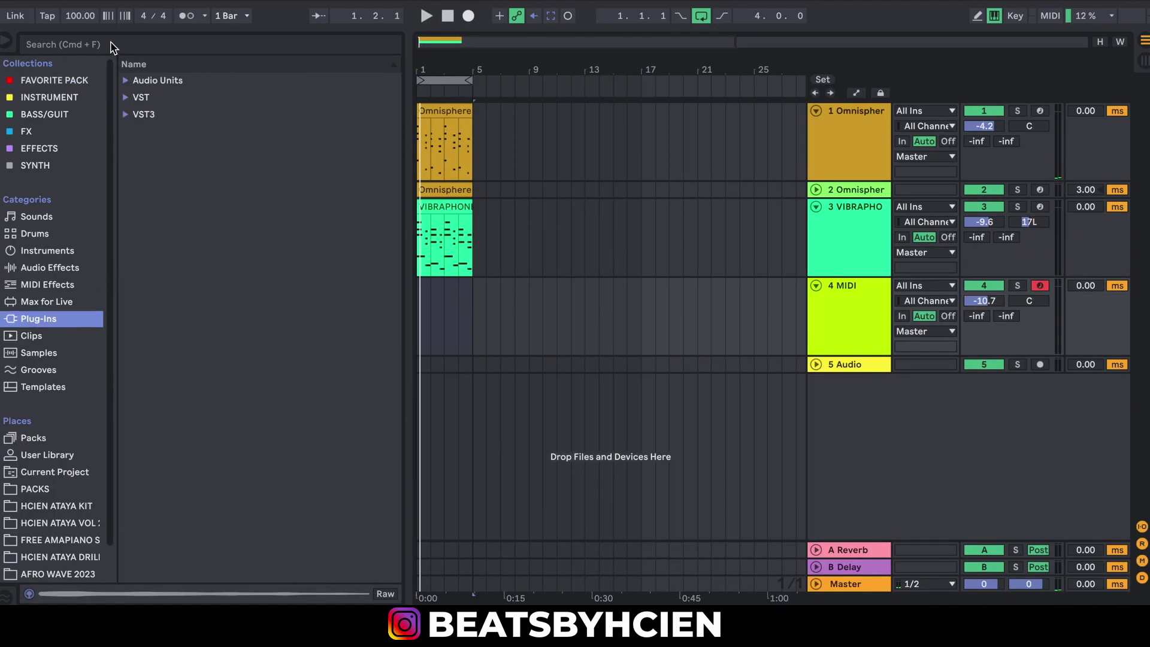
left_click(112, 47)
type("ar")
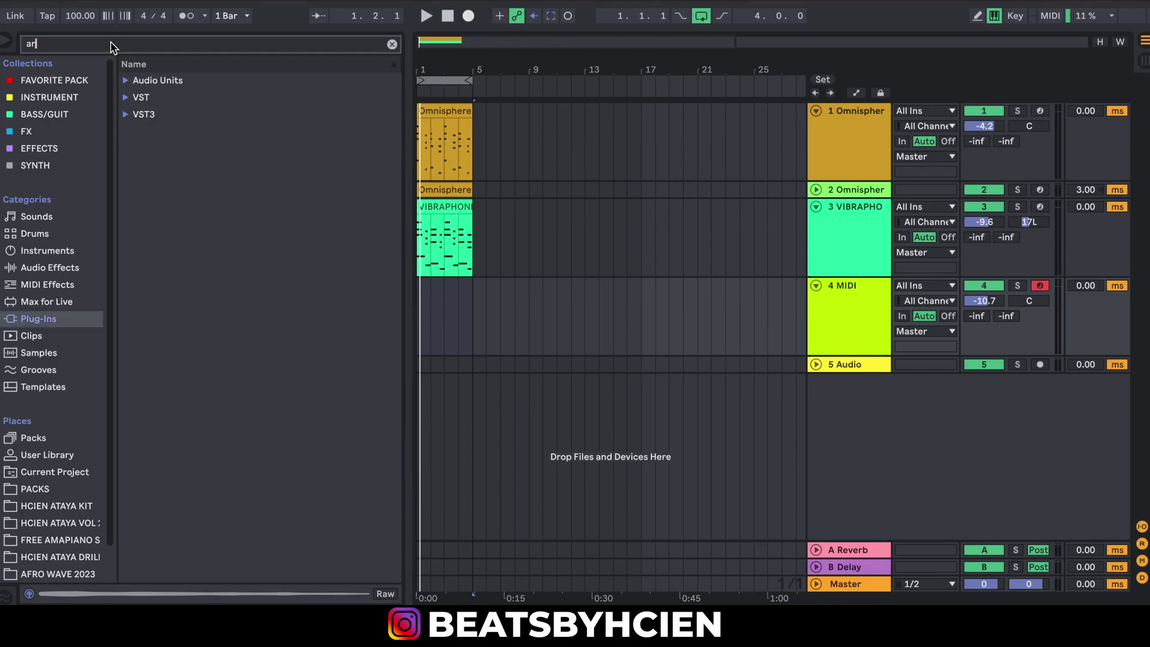
type("cade")
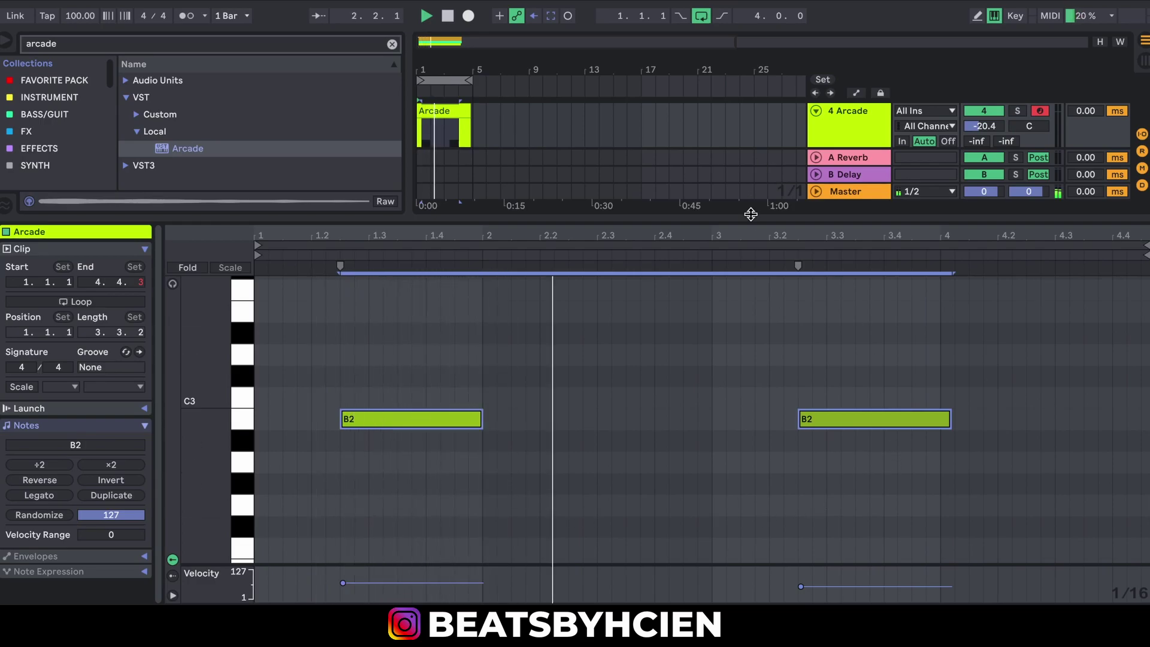
Hide the note editor and freeze the fourth track containing the Arcade clip
key("ctrl+alt+l")
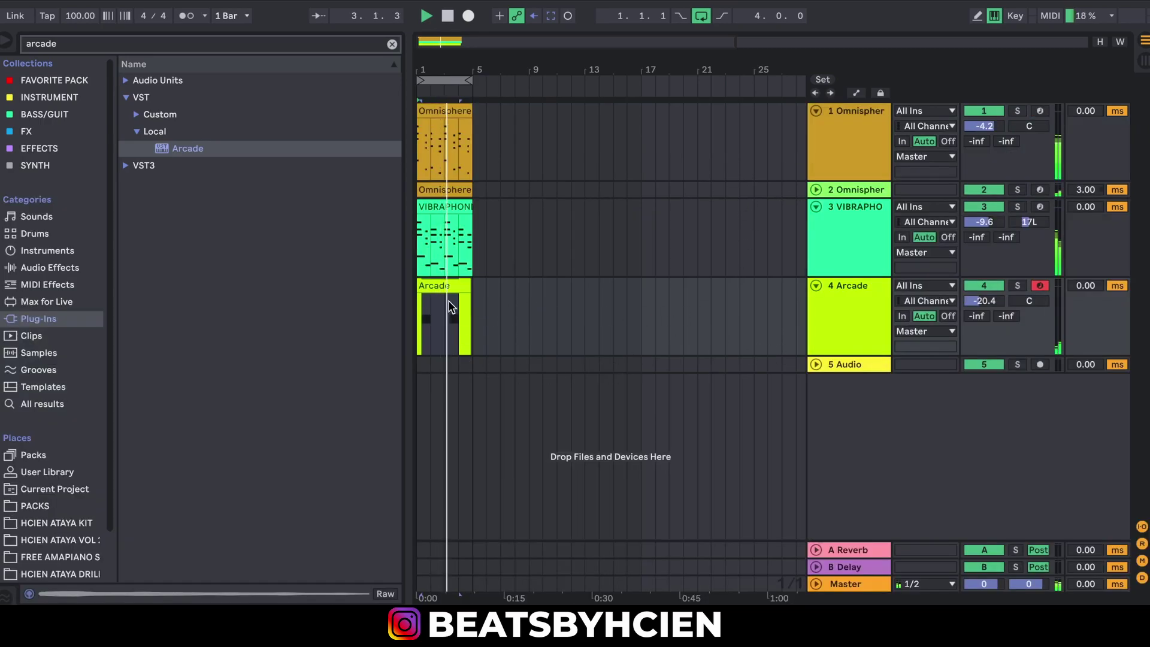
left_click(452, 287)
right_click(452, 287)
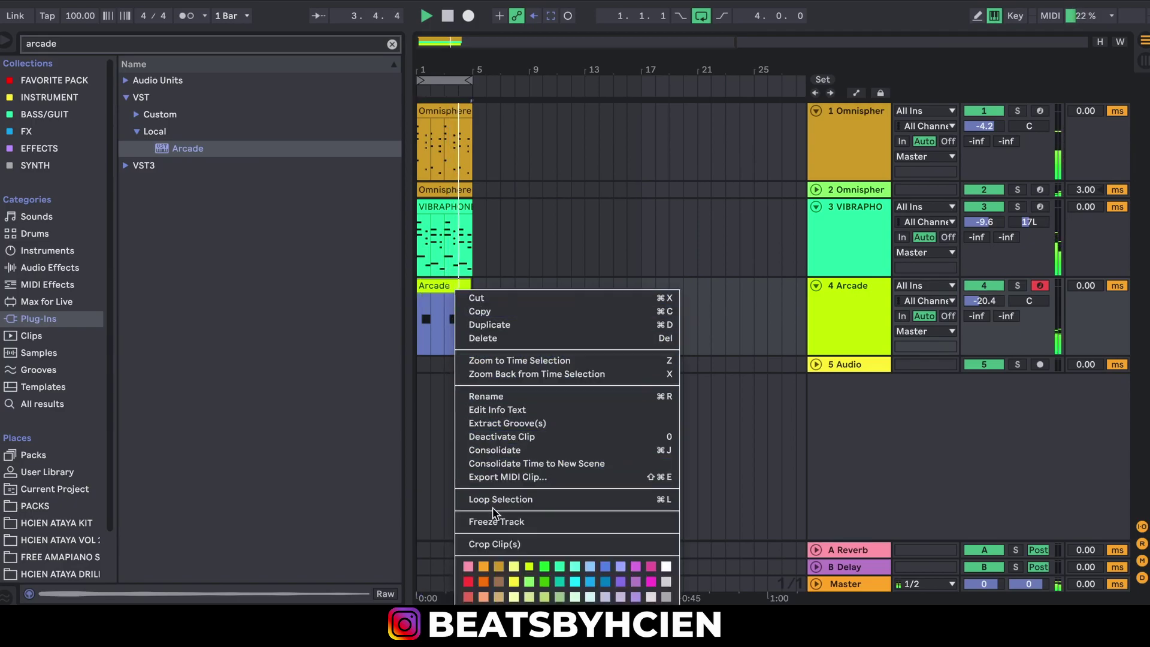
left_click(498, 522)
left_click(702, 347)
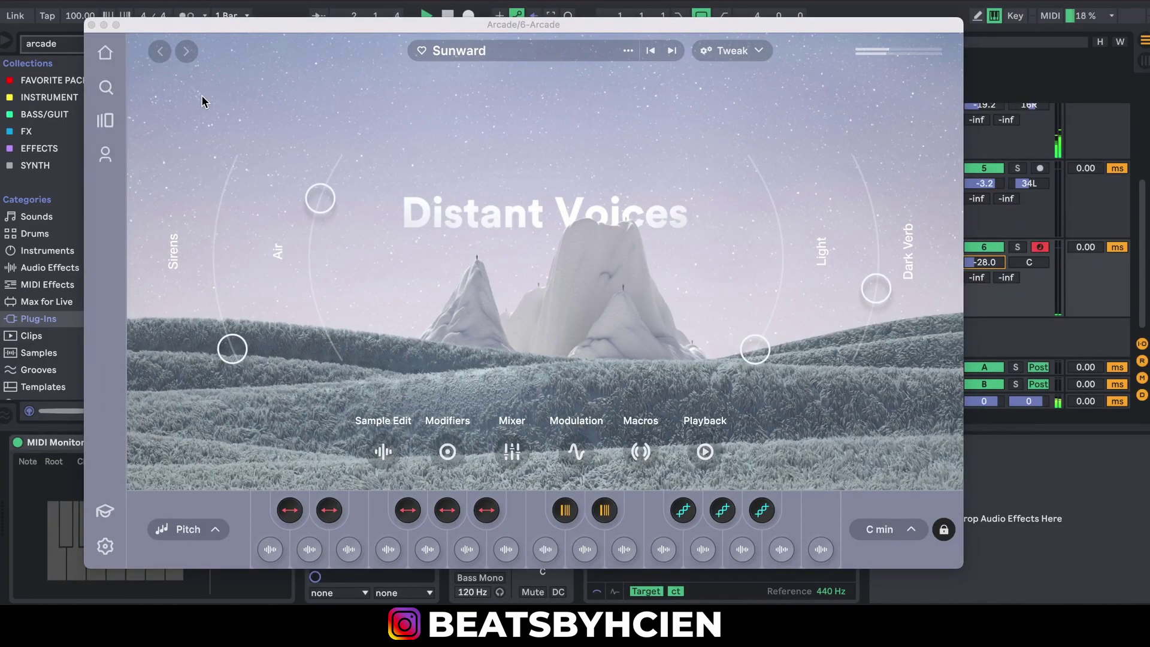
Close the Arcade plug-in window and start recording on the sixth track
left_click(91, 25)
left_click(466, 18)
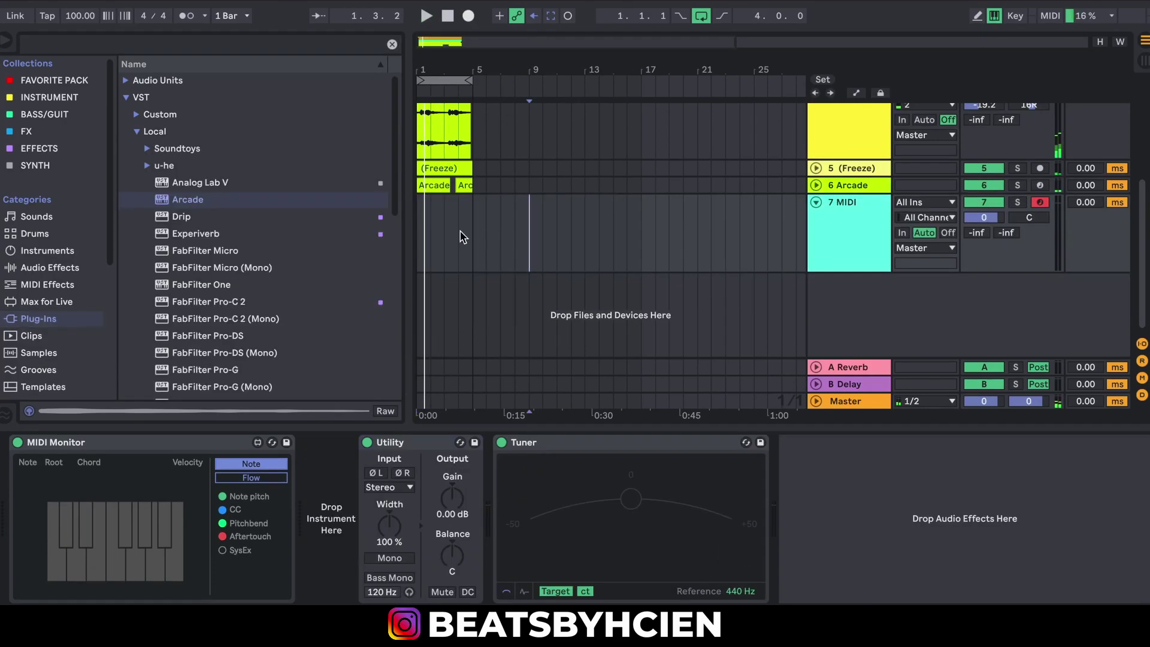
Open the SNARE folder of HCIEN ATAYA VOL 3 in the FAVORITE PACK collection, collapsing the one-shot kit
left_click(76, 82)
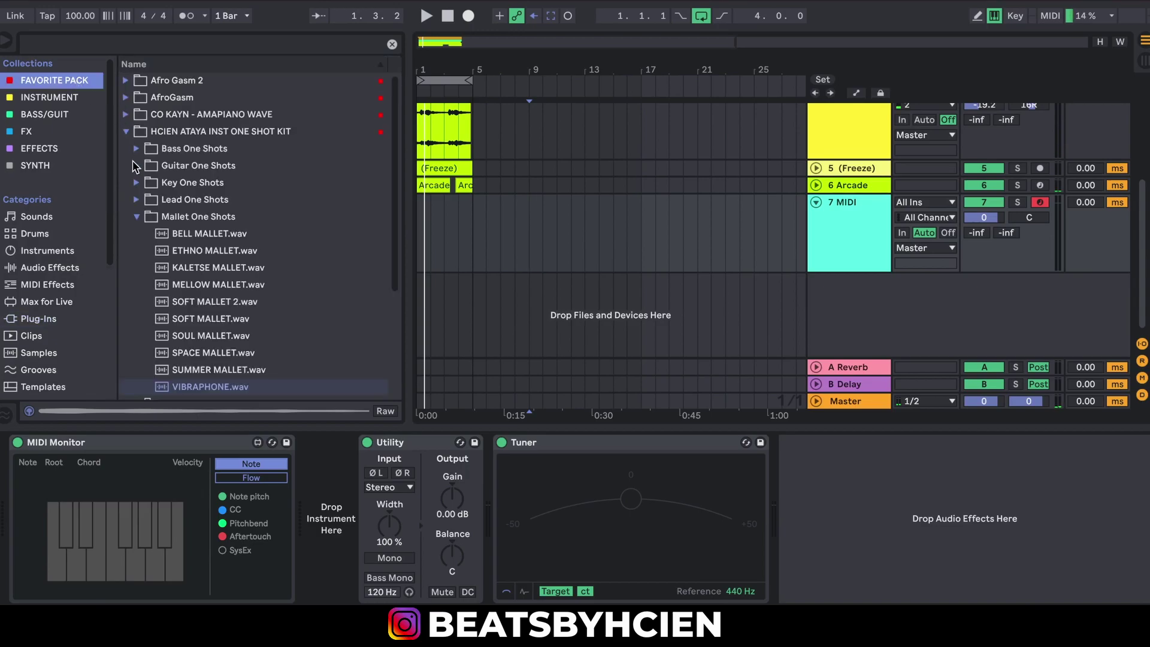
left_click(126, 133)
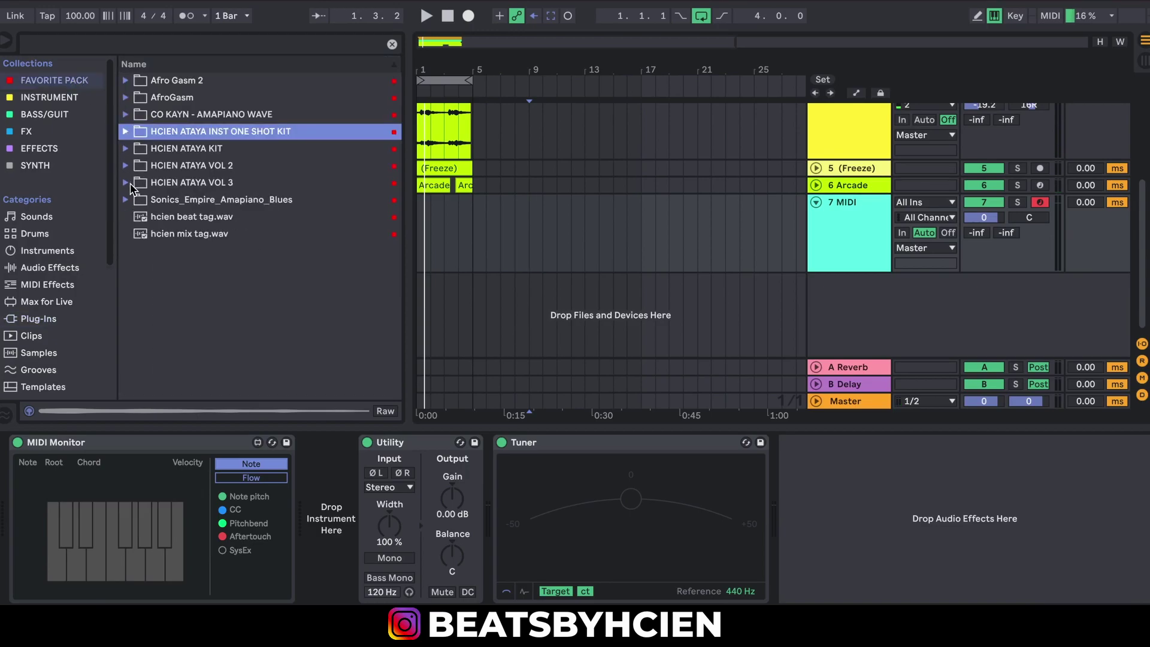
left_click(126, 183)
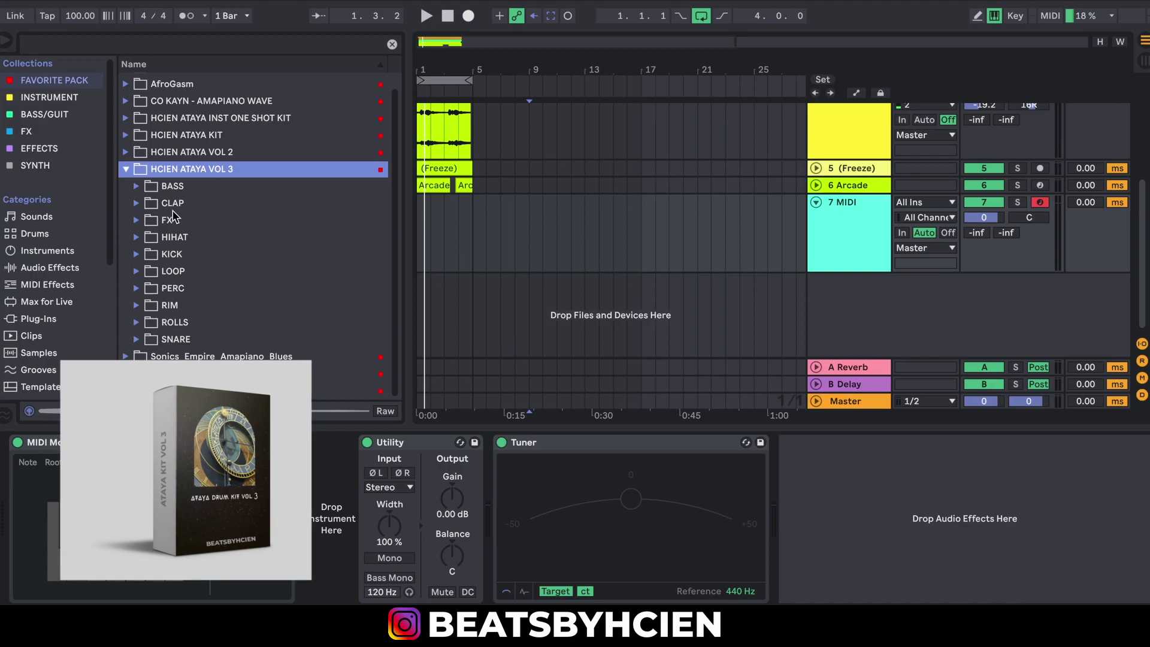
left_click(137, 340)
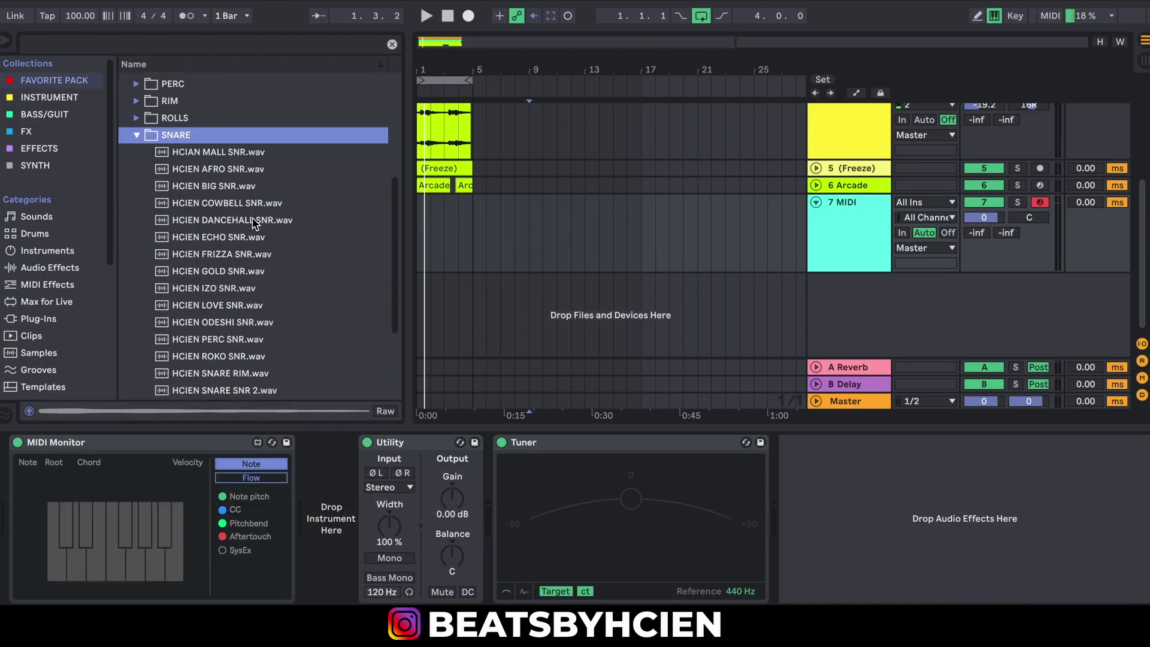
Audition the DANCEHALL, ECHO, GOLD, IZO and LOVE snares and load HCIEN LOVE SNR.wav onto the seventh track
left_click(253, 220)
left_click(255, 238)
left_click(257, 271)
left_click(259, 289)
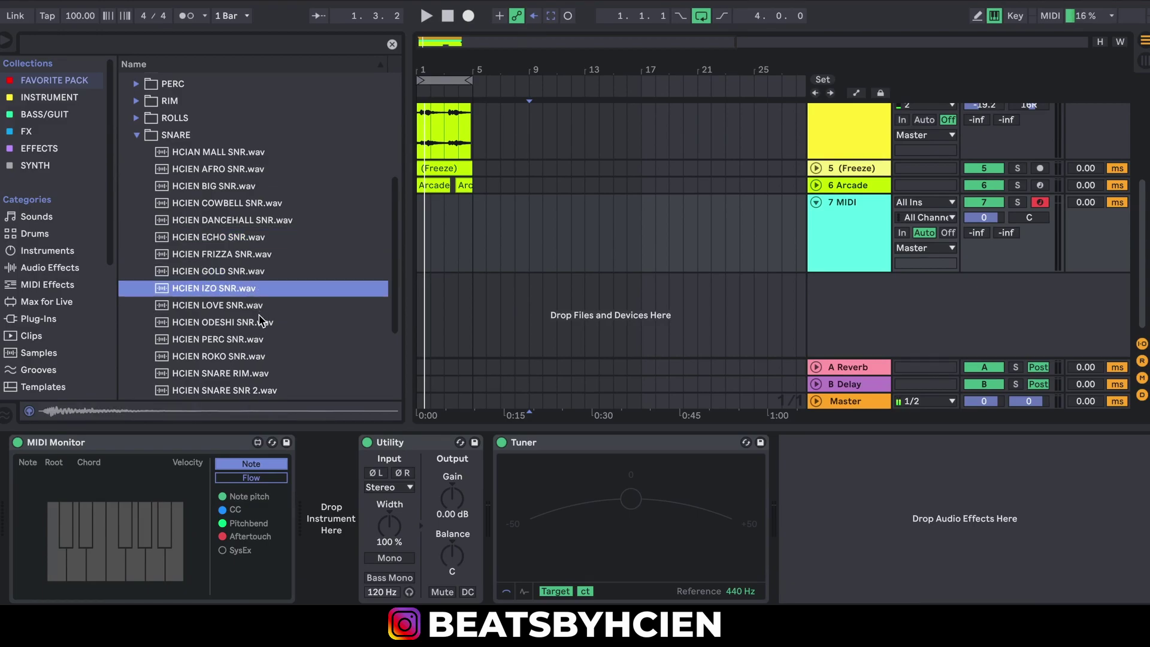
left_click(257, 307)
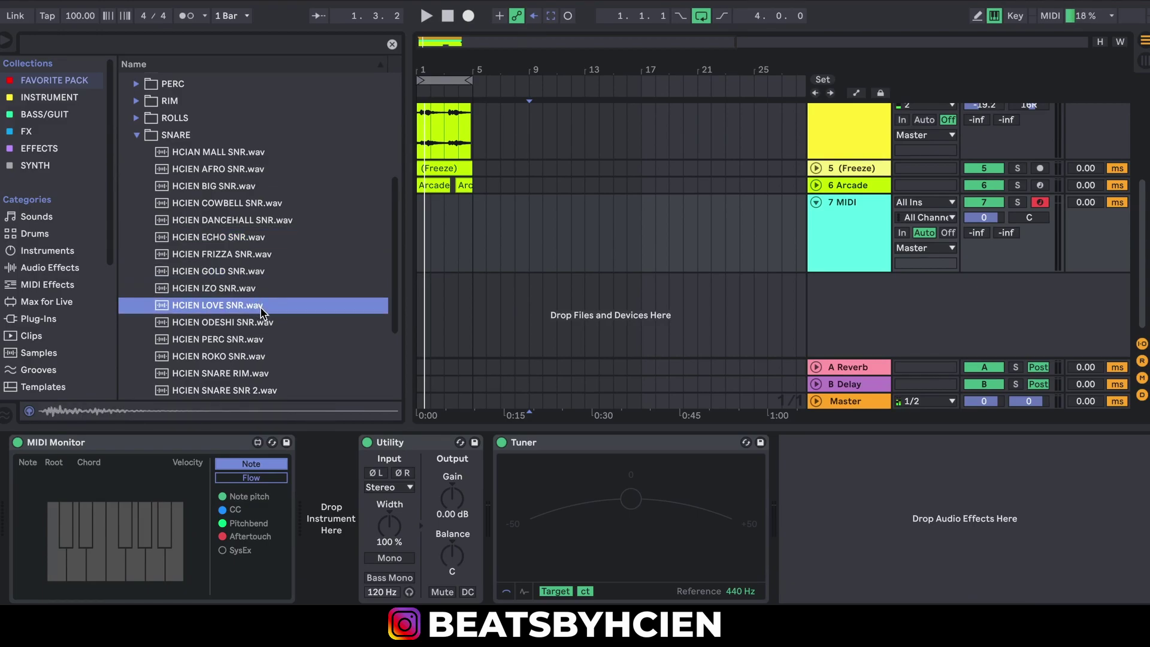
left_click_drag(262, 310, 521, 268)
Create a four-bar MIDI clip on the snare track and add hits one sixteenth before beat 1.2 and on beat 1.4
left_click(480, 261)
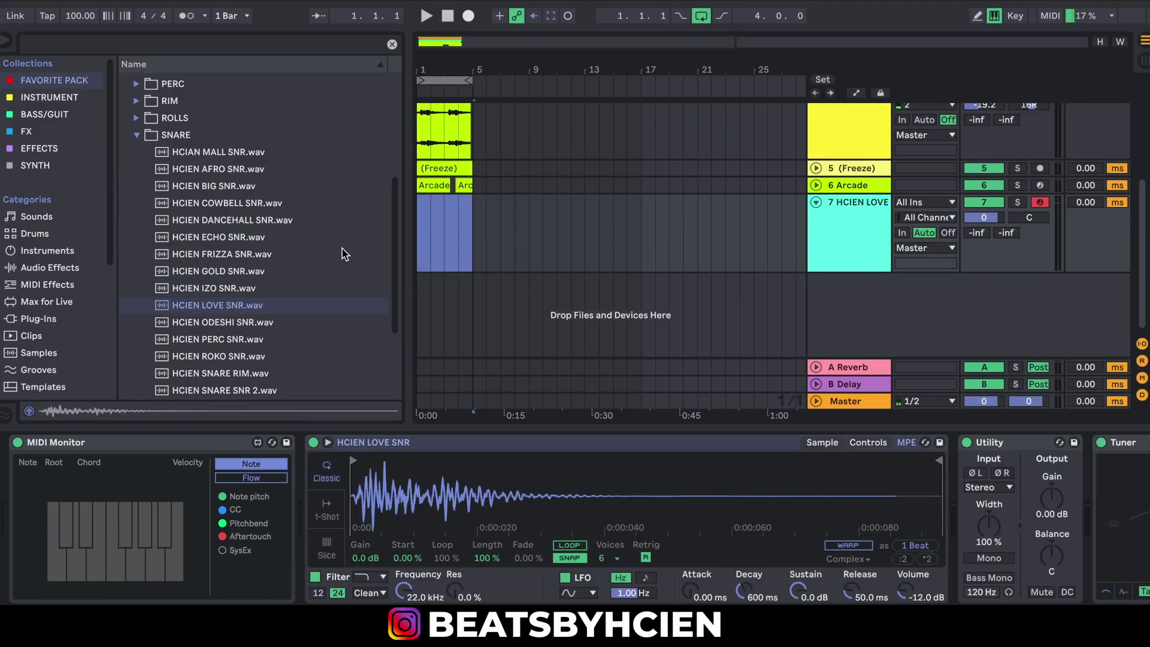
key("ctrl+shift+m")
left_click(311, 558)
double_click(303, 549)
key("space")
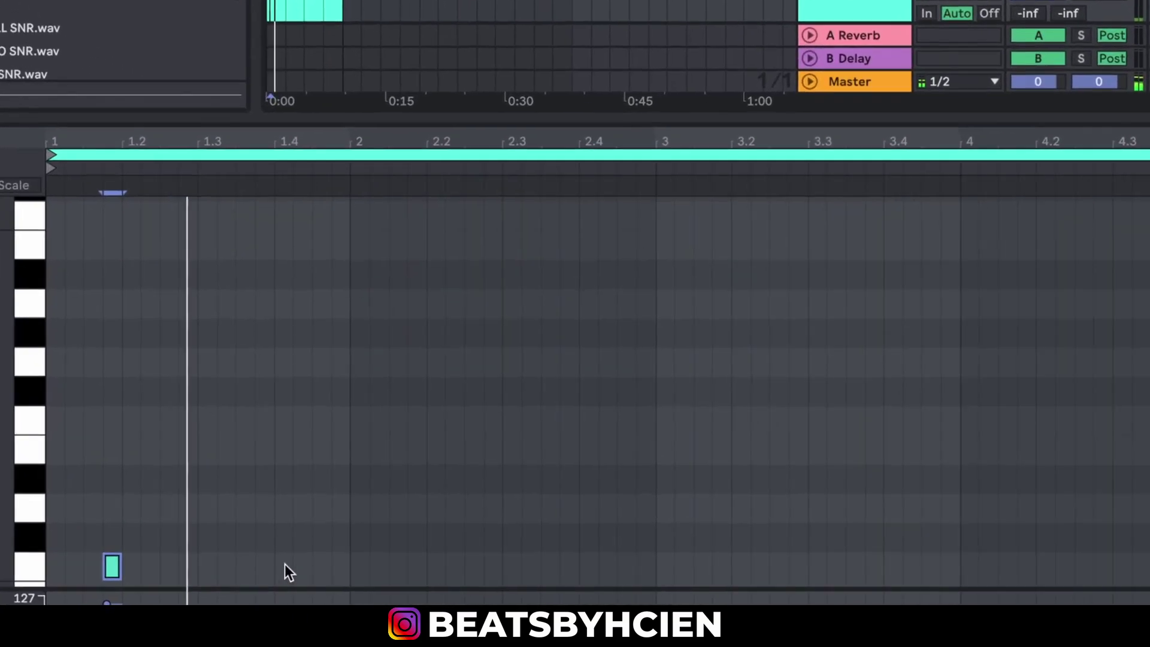
double_click(282, 566)
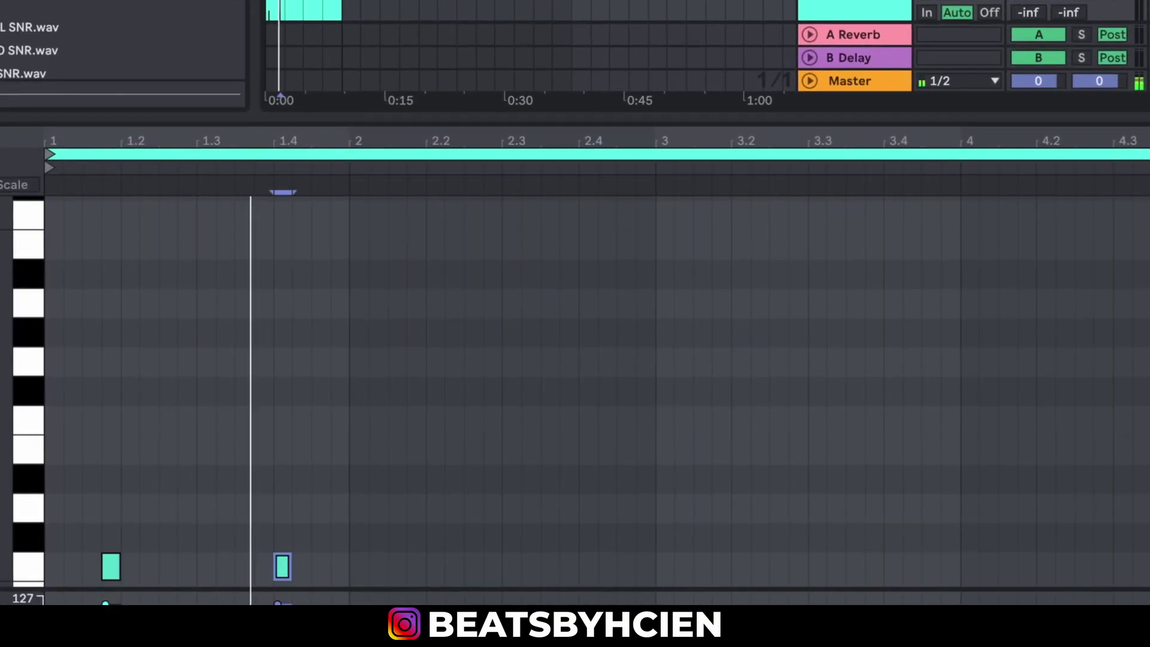
Duplicate the one-bar snare pattern three times to fill all four bars and hide the note editor
left_click_drag(347, 573, 46, 554)
key("ctrl+d")
key("ctrl+d")
key("ctrl+d")
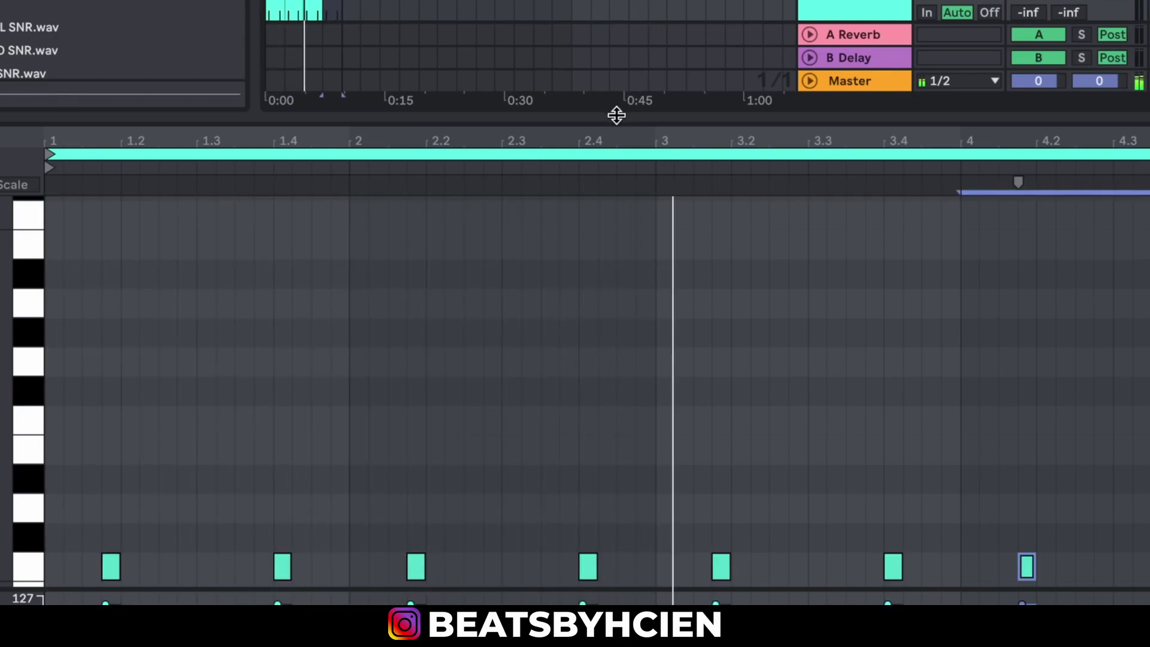
key("super+alt+l")
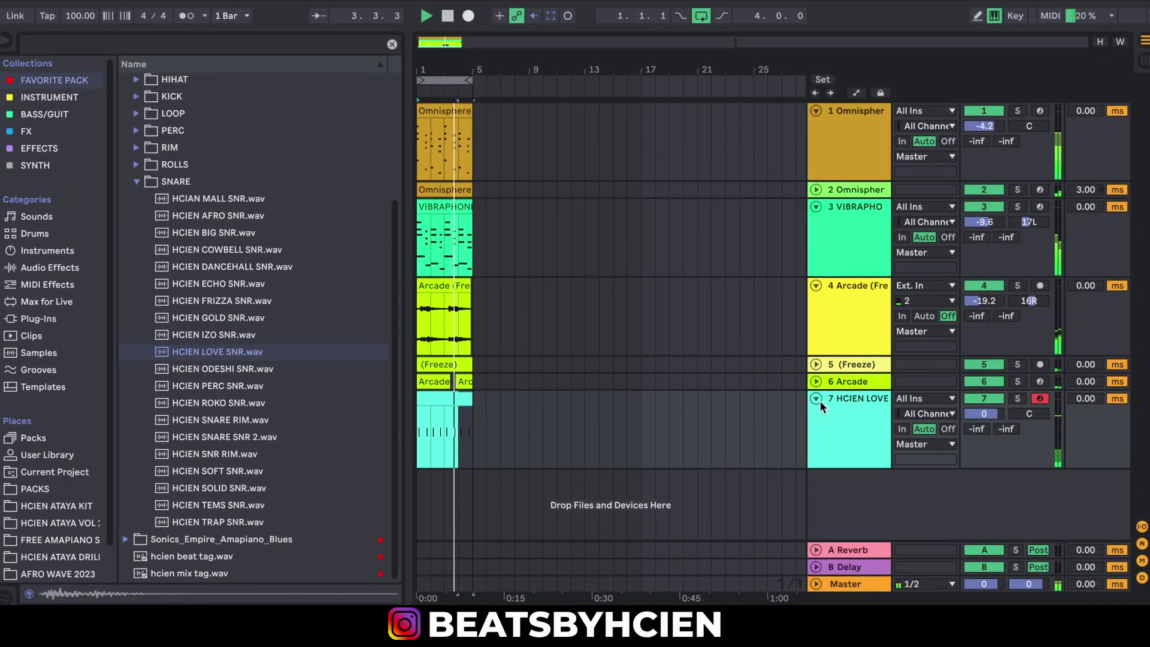
Collapse the snare track and the frozen Arcade track, and insert a new MIDI track below the snare
left_click(817, 399)
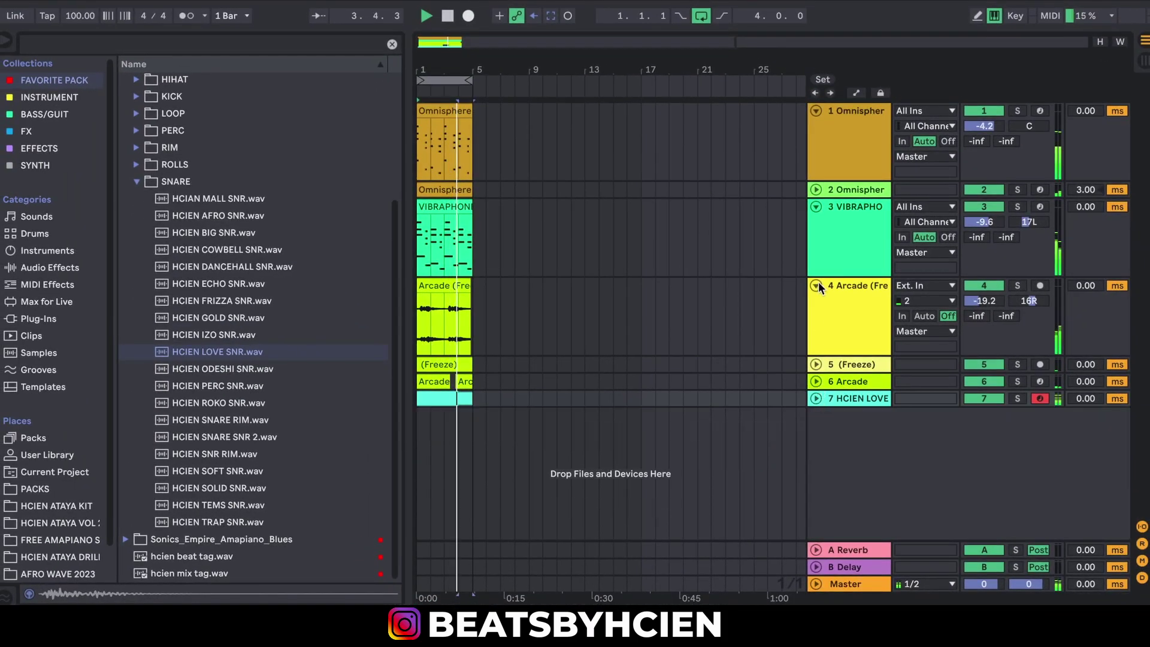
left_click(817, 286)
right_click(837, 372)
left_click(856, 392)
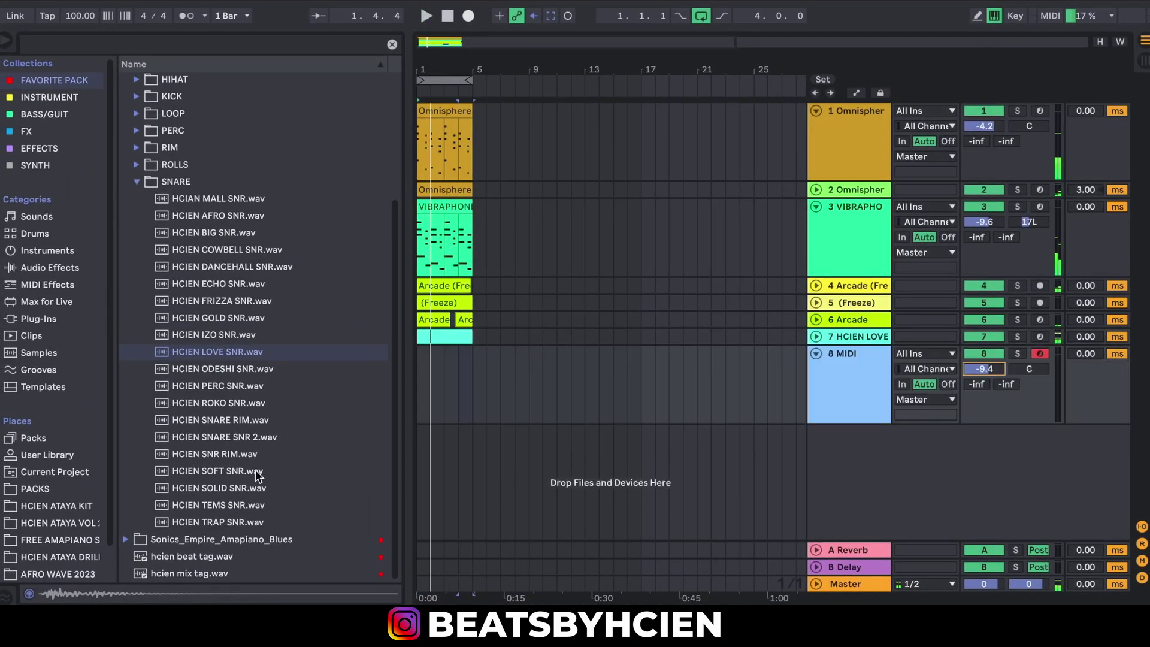
Audition the SOFT, TEMS, TRAP and SOLID snares and load HCIEN SOLID SNR.wav onto the eighth track
left_click(257, 475)
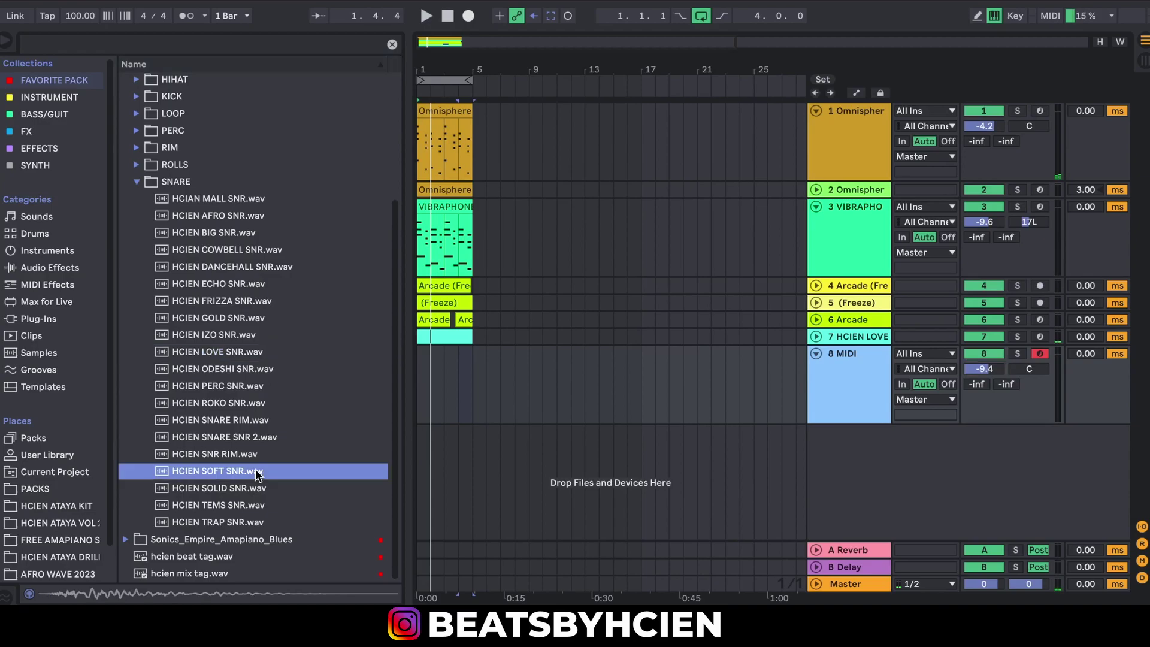
left_click(260, 488)
left_click(259, 507)
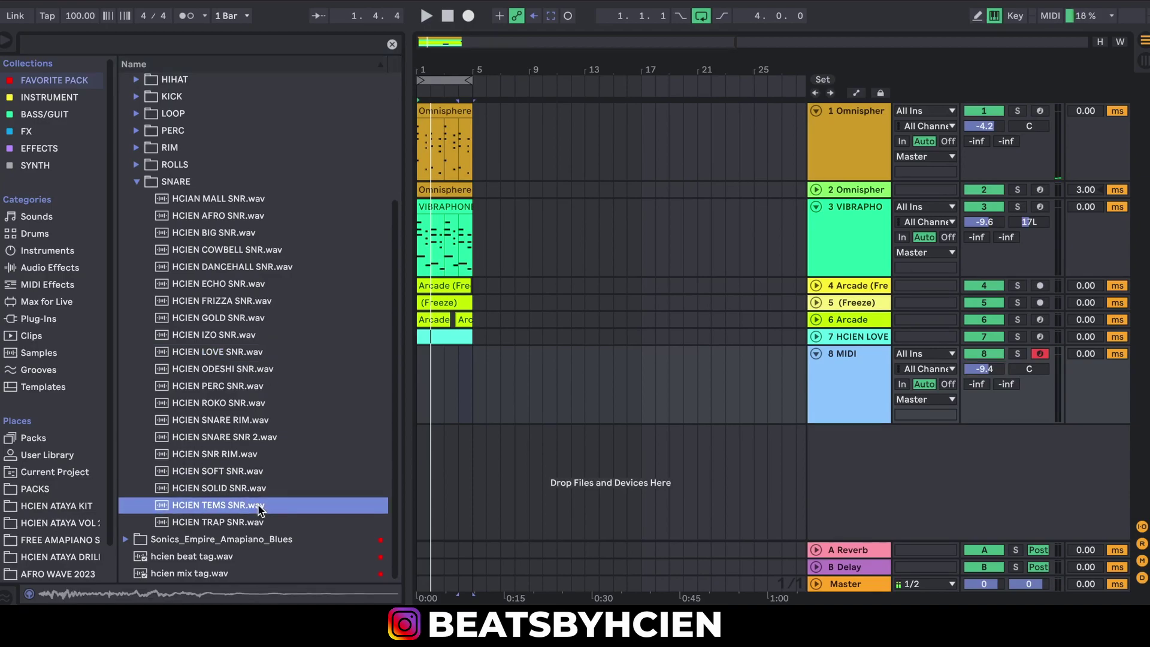
left_click(261, 522)
left_click(261, 489)
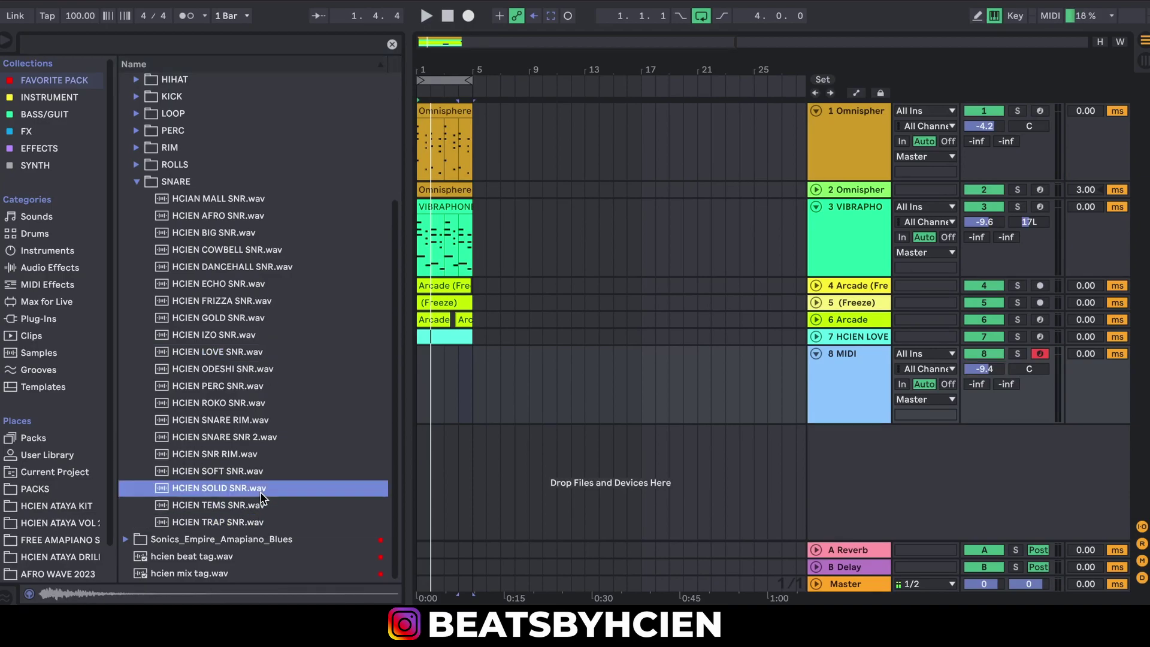
double_click(259, 489)
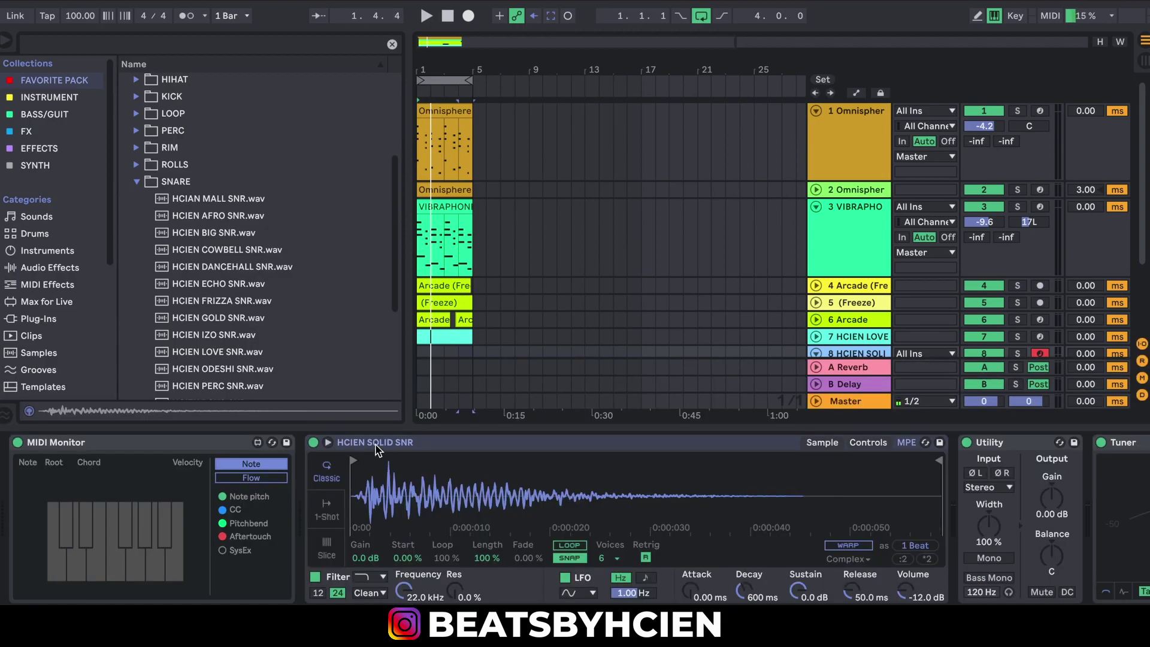
Create a four-bar MIDI clip on the second snare track and add a C3 hit at 1.2.3
left_click(473, 427)
double_click(467, 413)
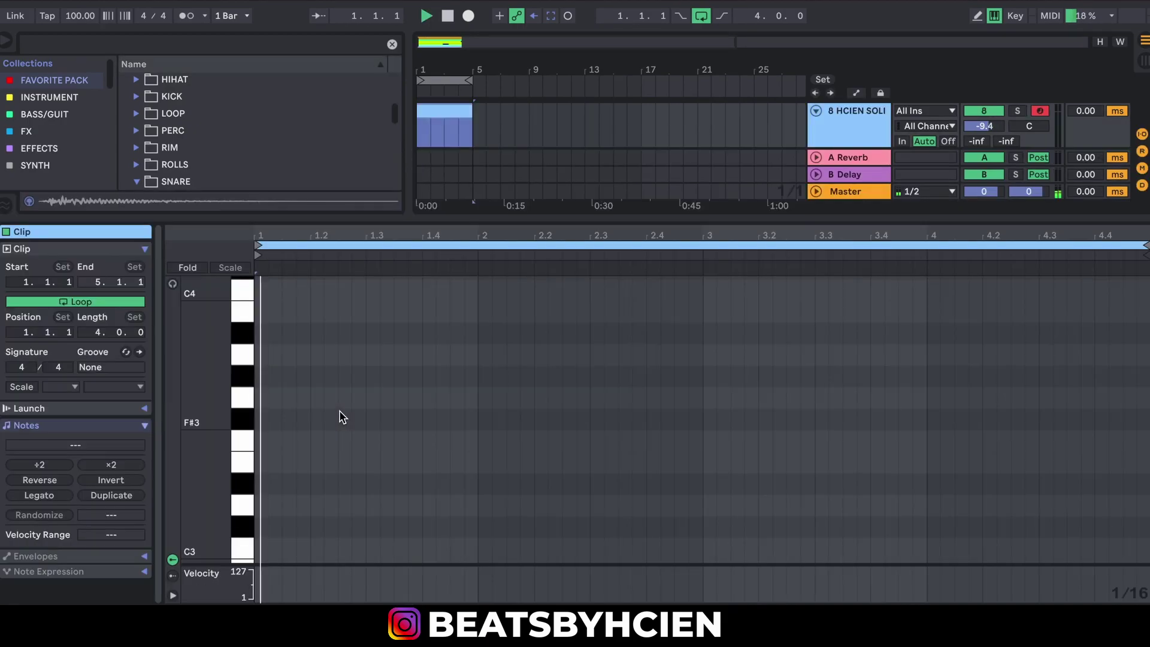
key("space")
scroll(237, 473, "down", 1)
key("space")
scroll(308, 560, "down", 3)
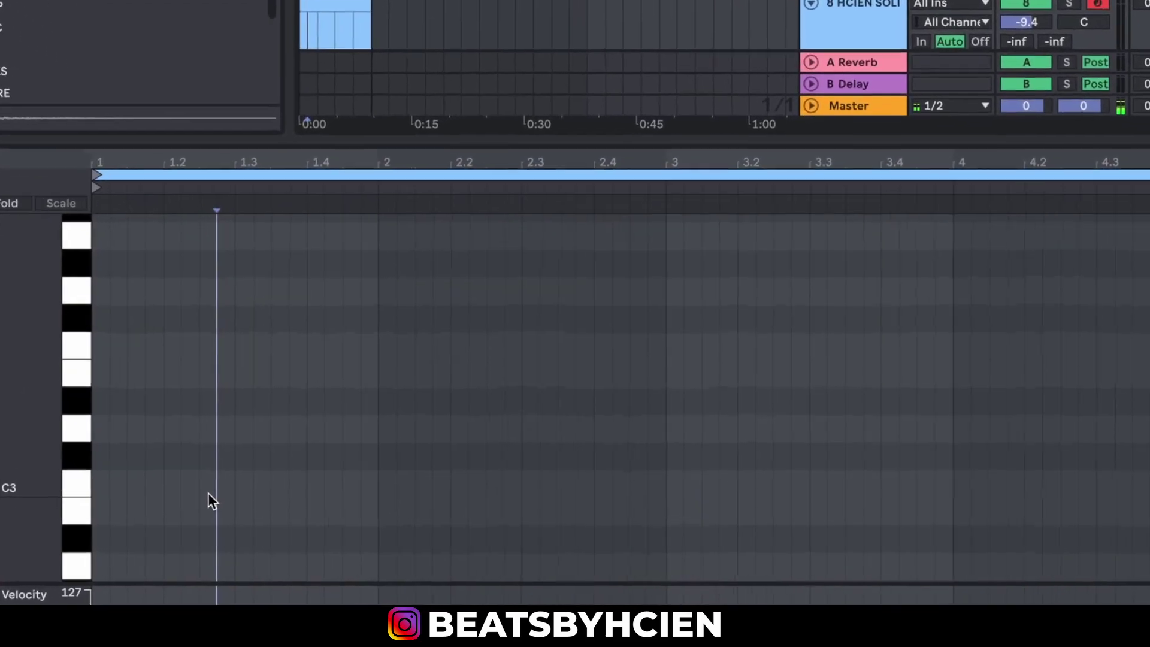
double_click(346, 485)
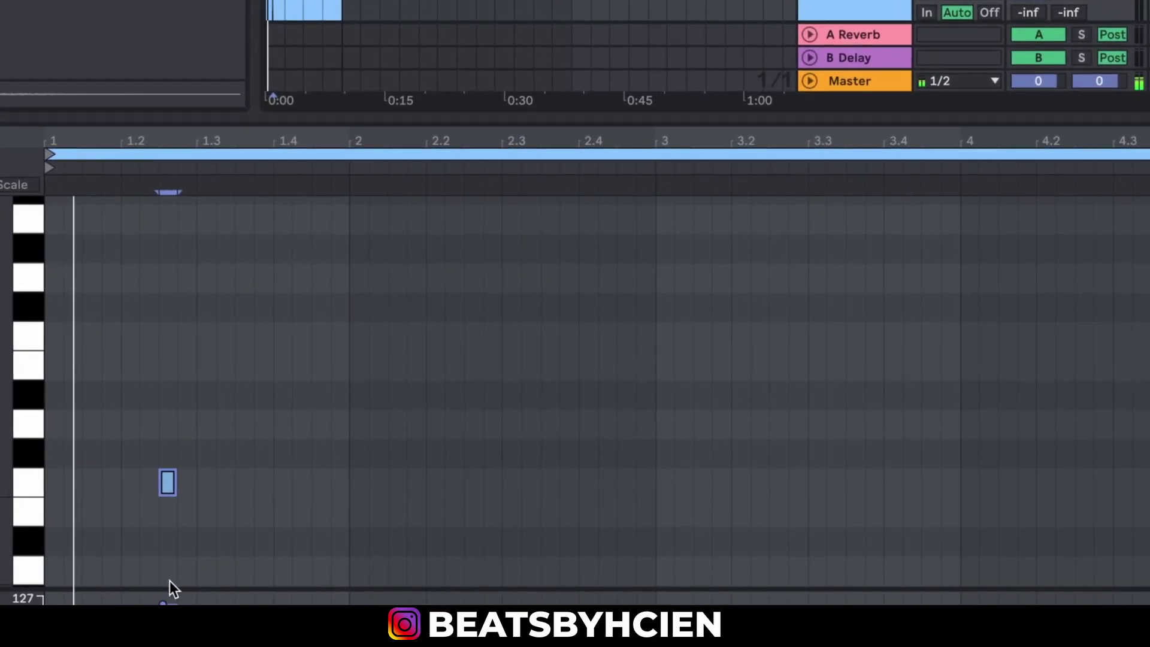
left_click(251, 558)
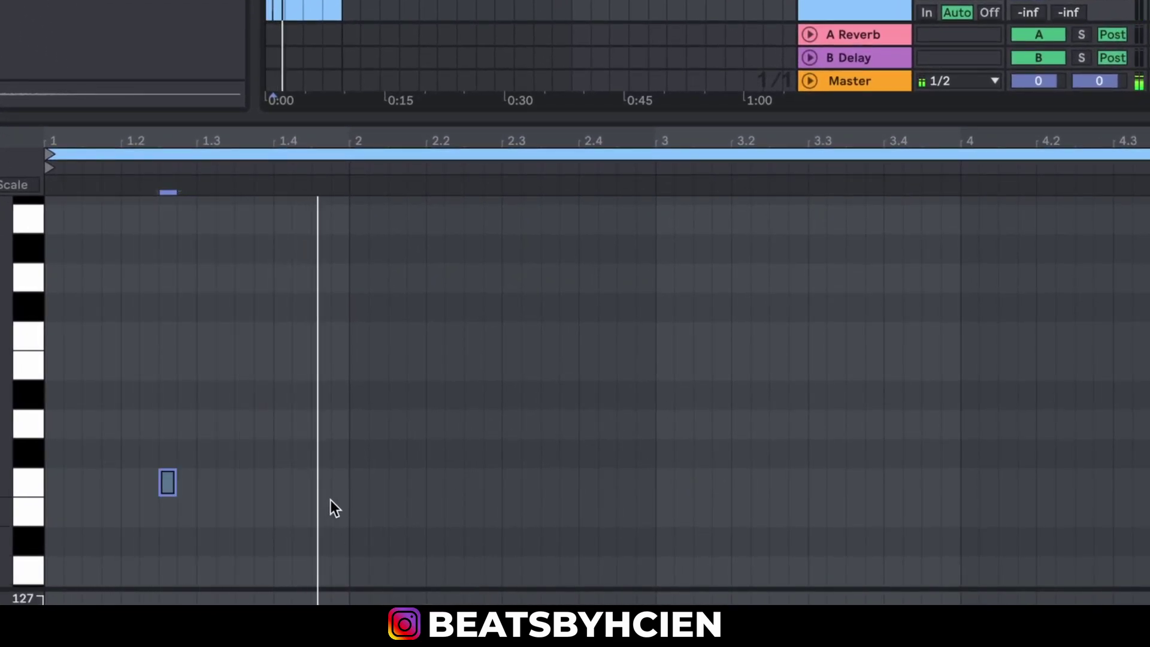
Select the second snare's one-bar pattern and duplicate it three times to fill all four bars
left_click_drag(351, 479, 45, 584)
key("ctrl+d")
key("ctrl+d")
key("ctrl+d")
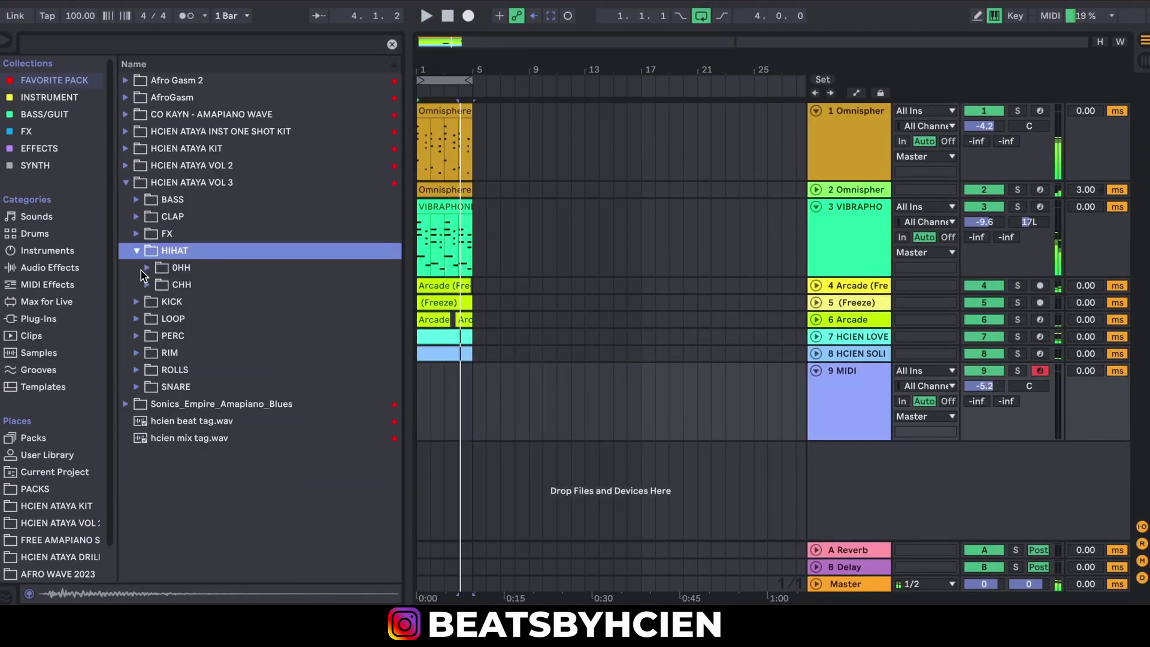
Audition the MAZA and RIM hi-hats in the CHH folder and load HCIEN MAZA HH.wav onto the ninth track
left_click(147, 269)
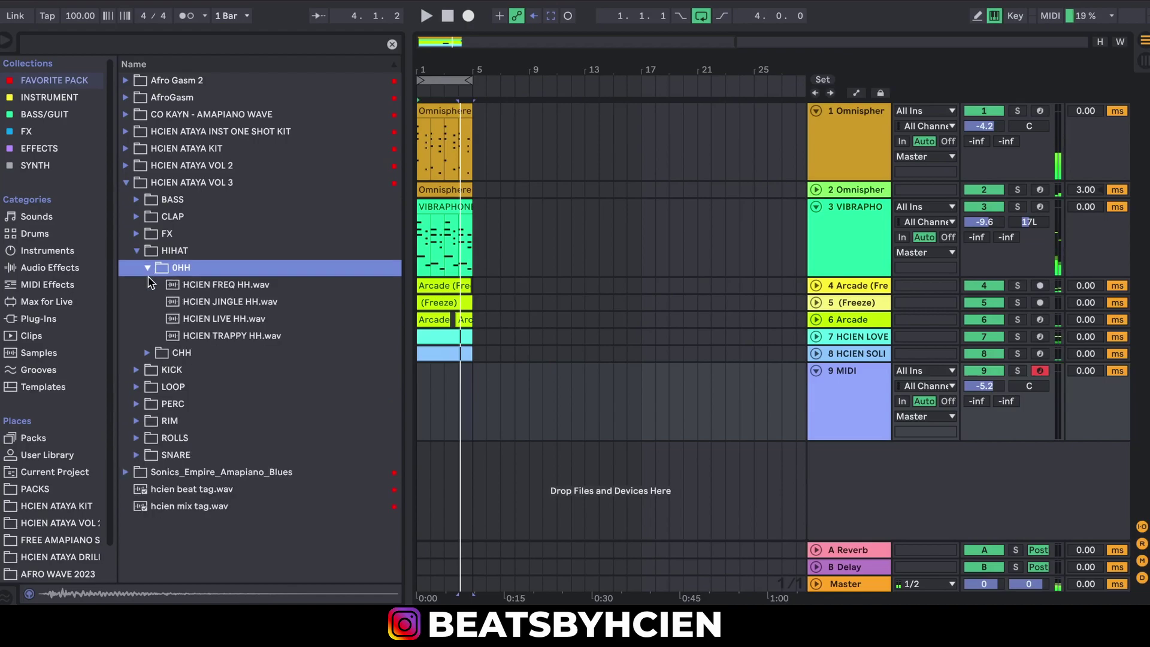
left_click(148, 269)
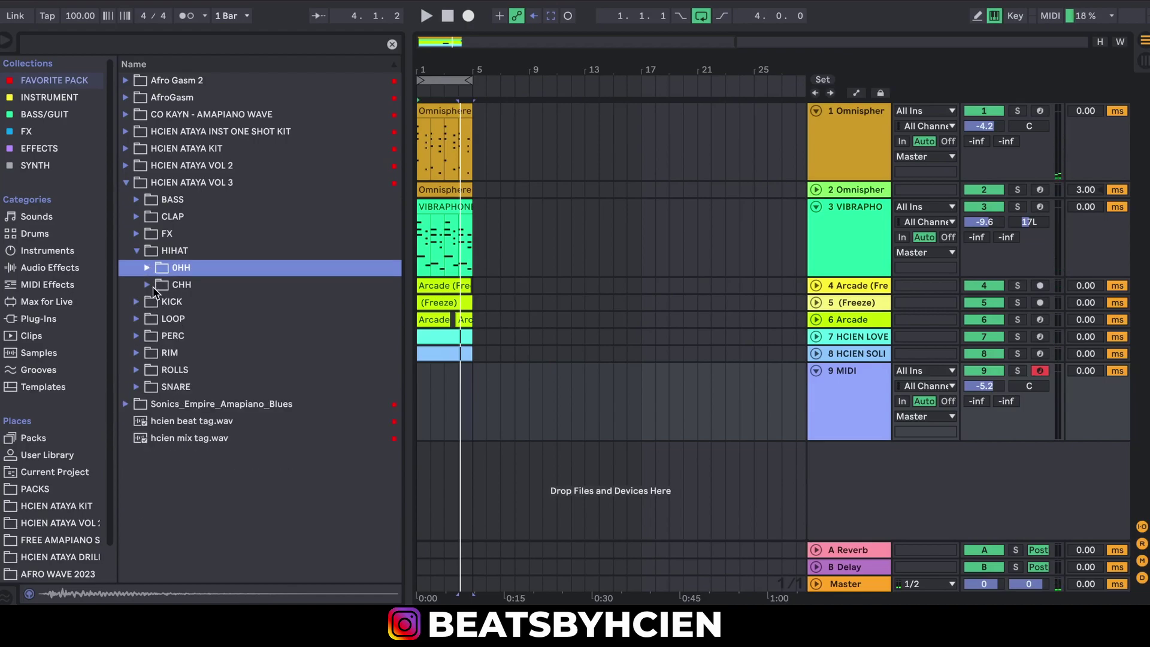
left_click(147, 285)
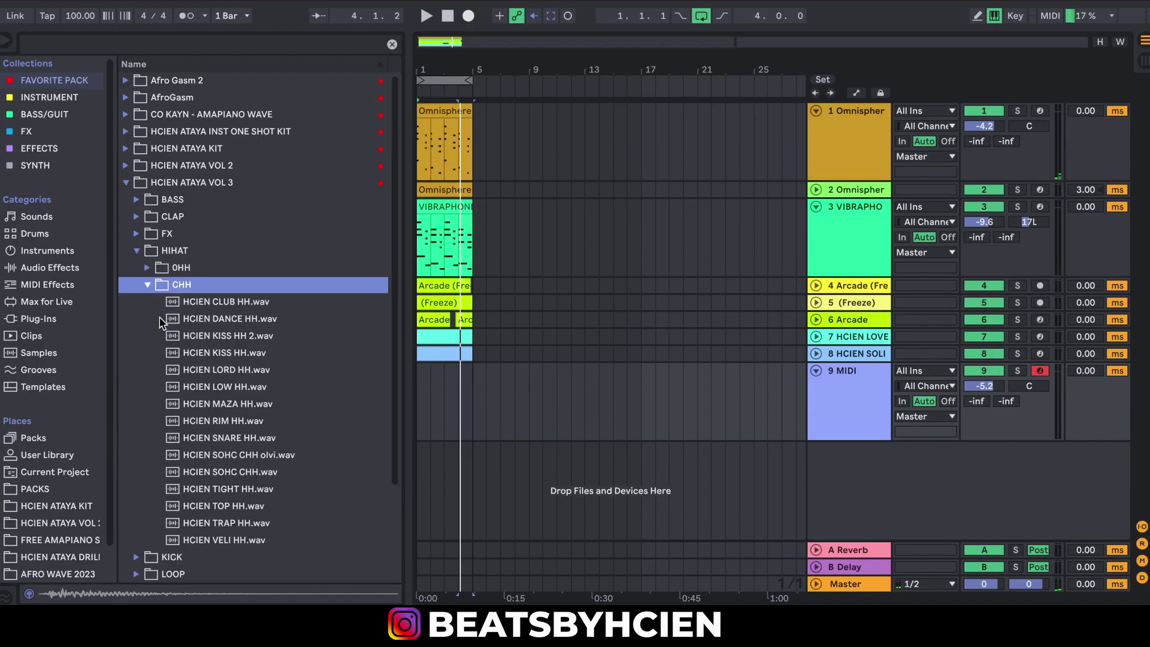
left_click(232, 403)
left_click(247, 422)
left_click(251, 408)
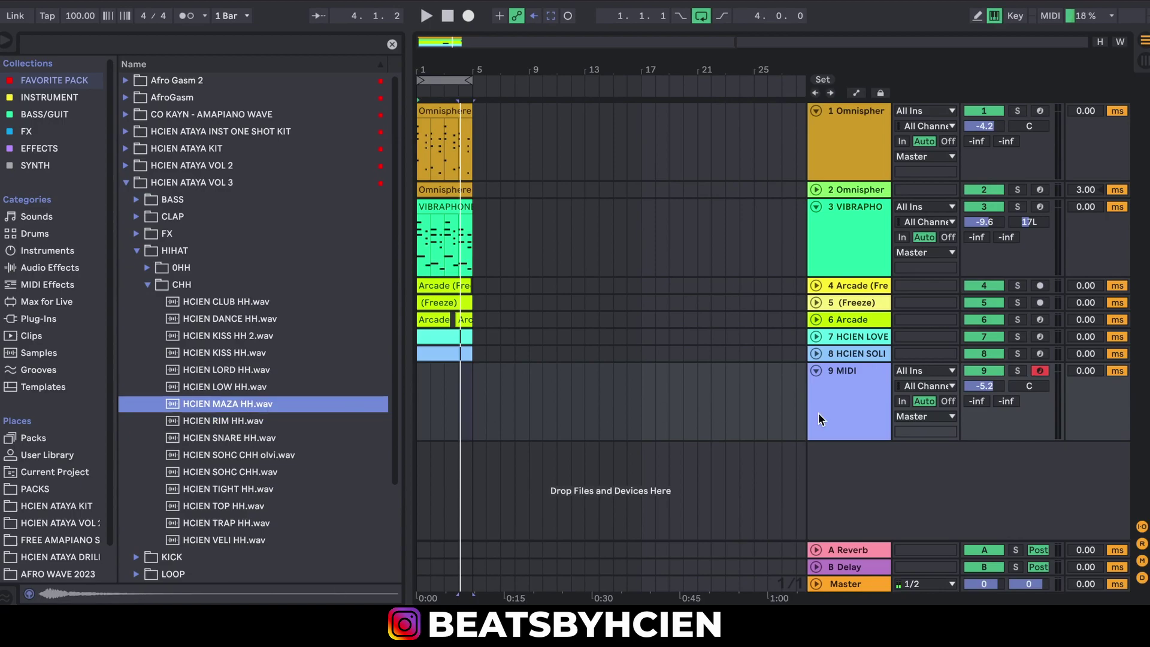
left_click(246, 403)
left_click_drag(247, 400, 447, 412)
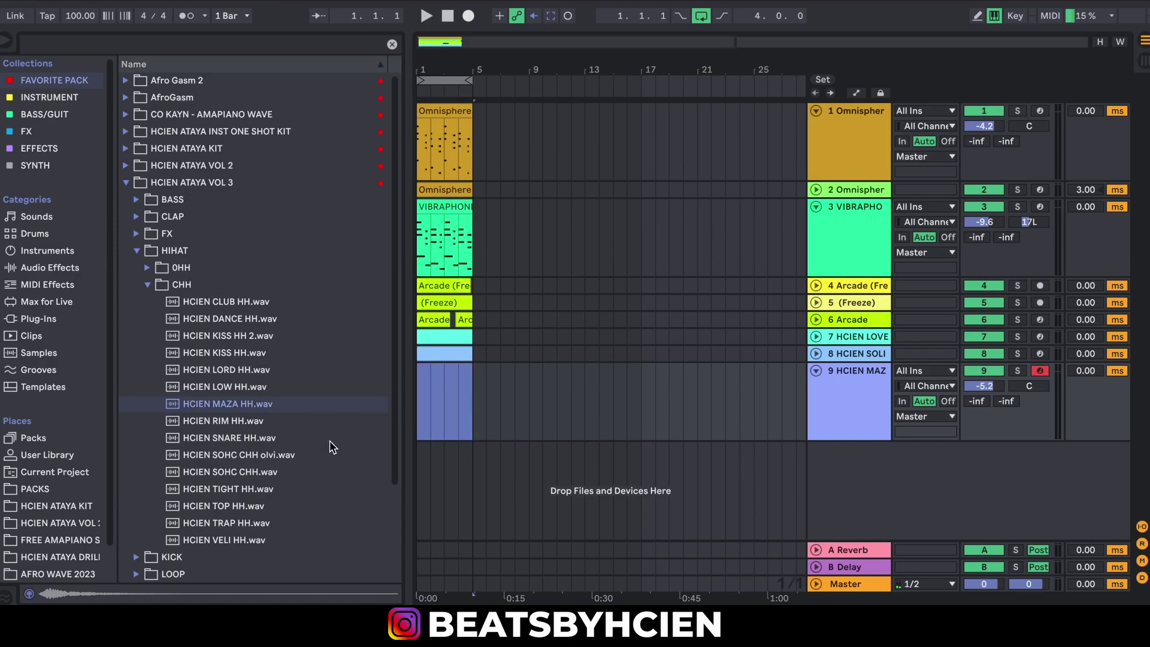
Create a four-bar MIDI clip on the hi-hat track with C3 hits at 1.1.4, 1.2.2, 1.3.3 and 1.4.3
key("ctrl+shift+m")
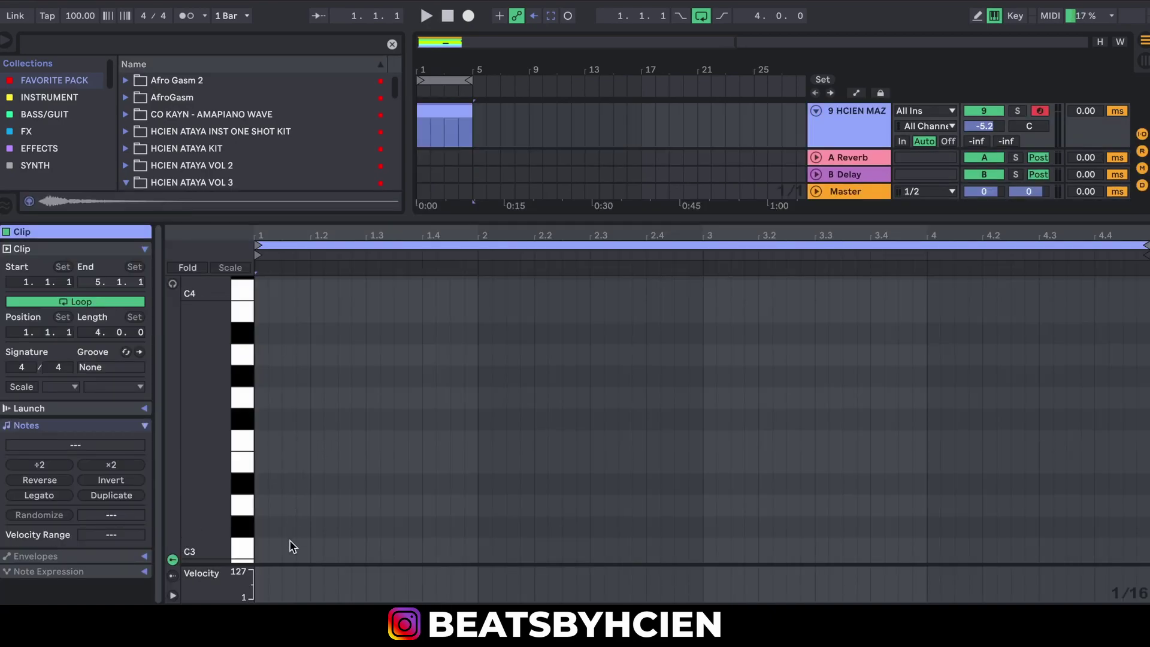
left_click(303, 549)
left_click(330, 548)
left_click(401, 548)
key("space")
left_click(458, 550)
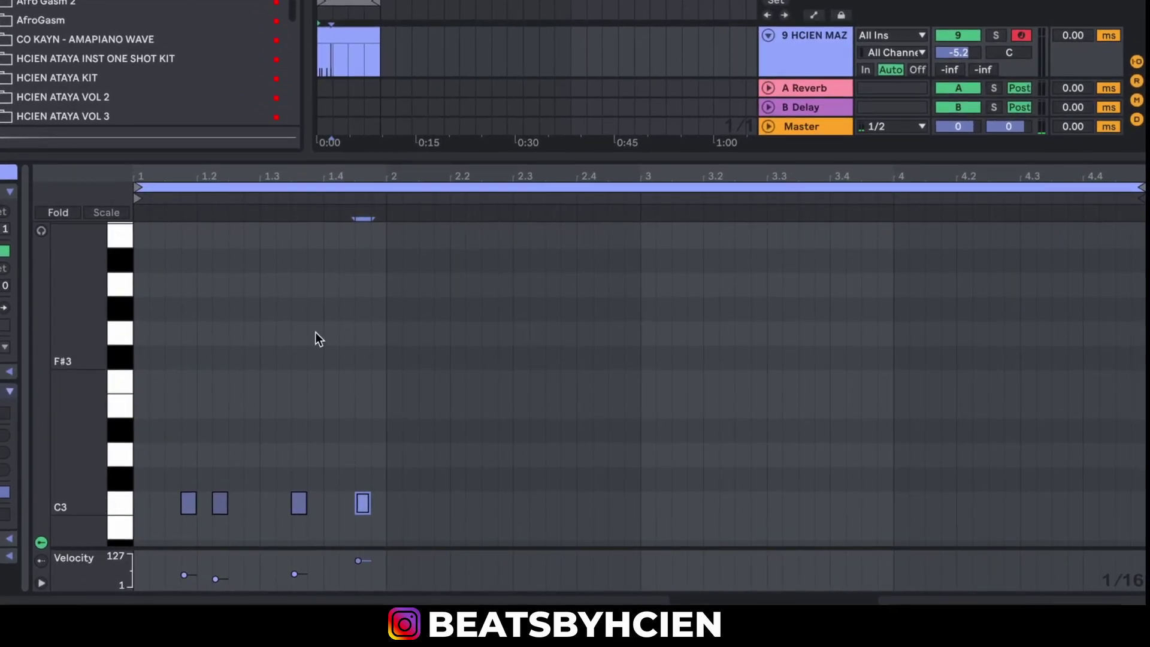
Set the grid to 1/32, turn the last hi-hat hit into a four-note 1/32 roll from 1.4.3, and lower its velocities
key("plus")
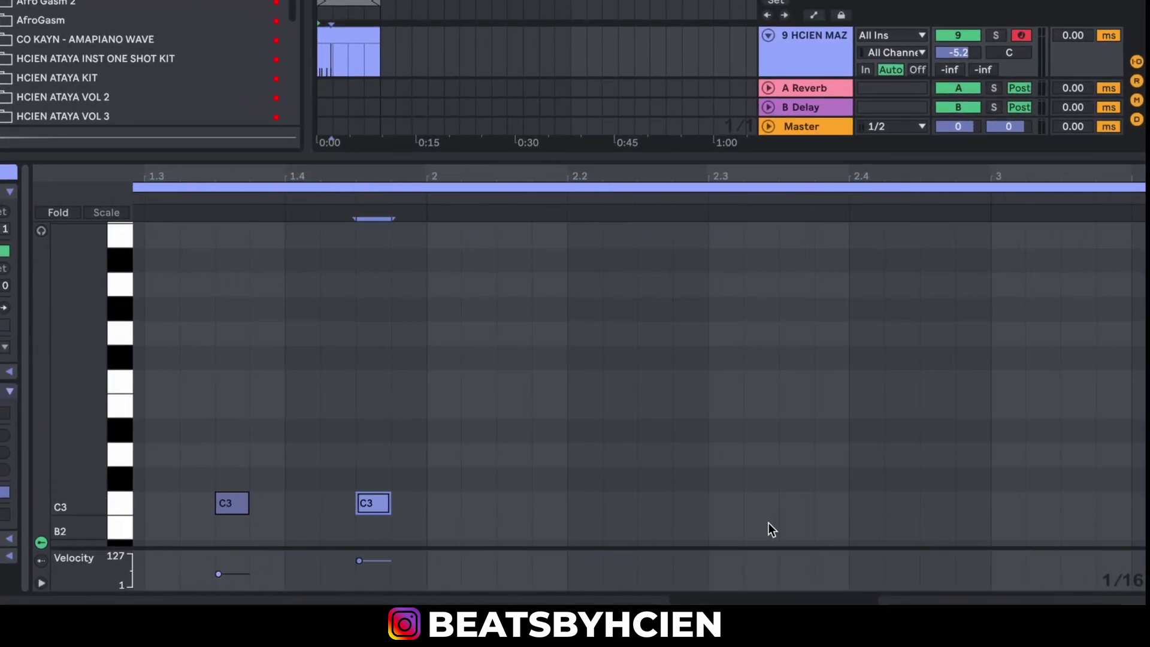
right_click(1062, 575)
left_click(1025, 483)
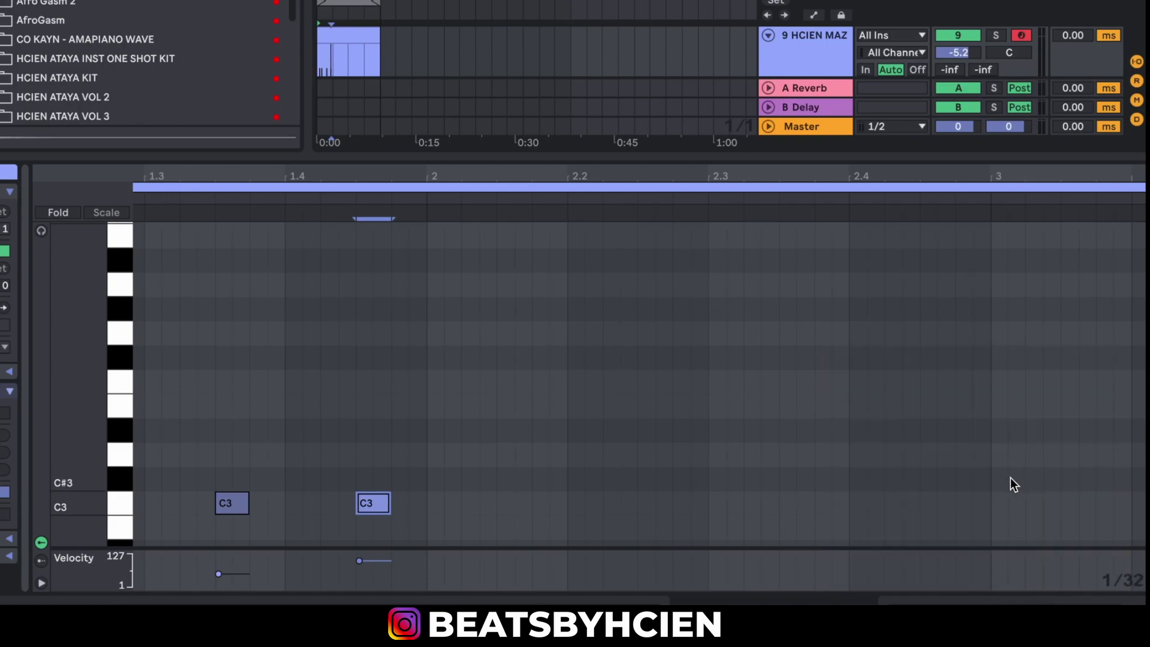
left_click_drag(387, 507, 325, 501)
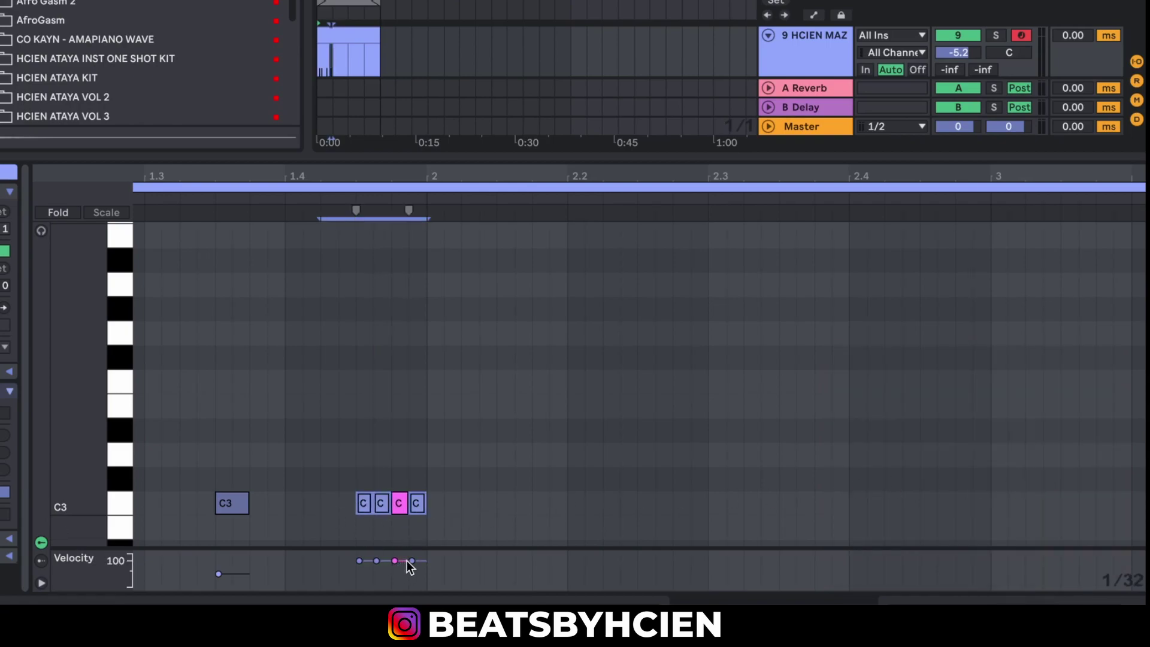
left_click_drag(466, 179, 466, 163)
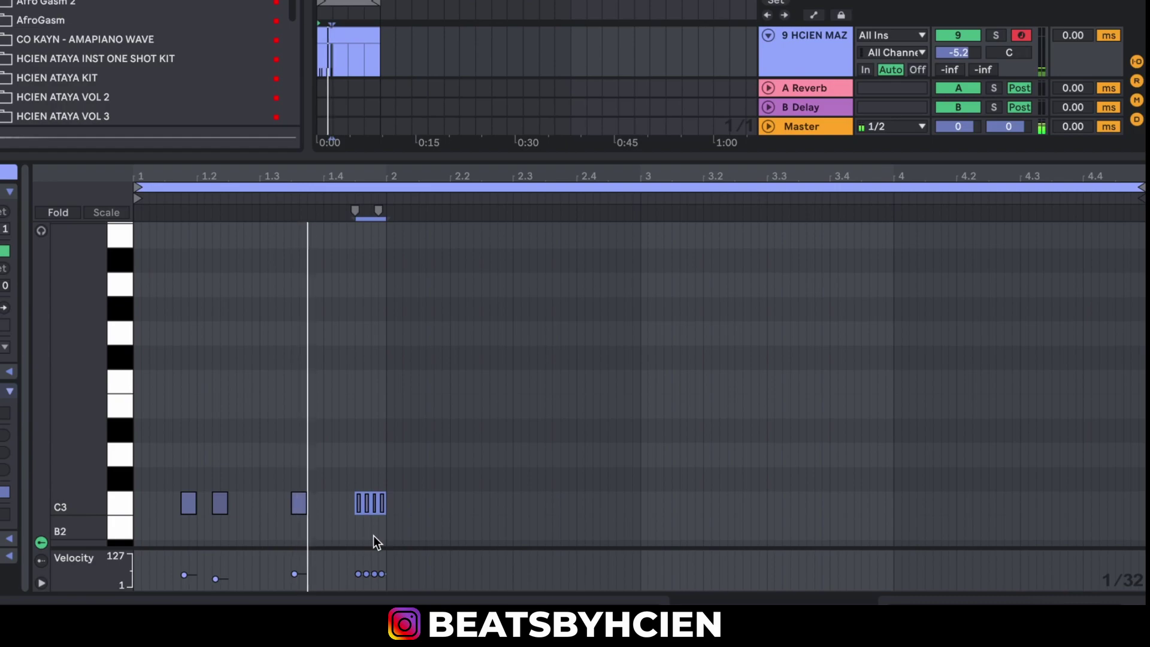
Add 1/32 hi-hat hits in bar 2 at 2.3.3, just before 2.4.3 and near the bar's end
double_click(550, 504)
key("space")
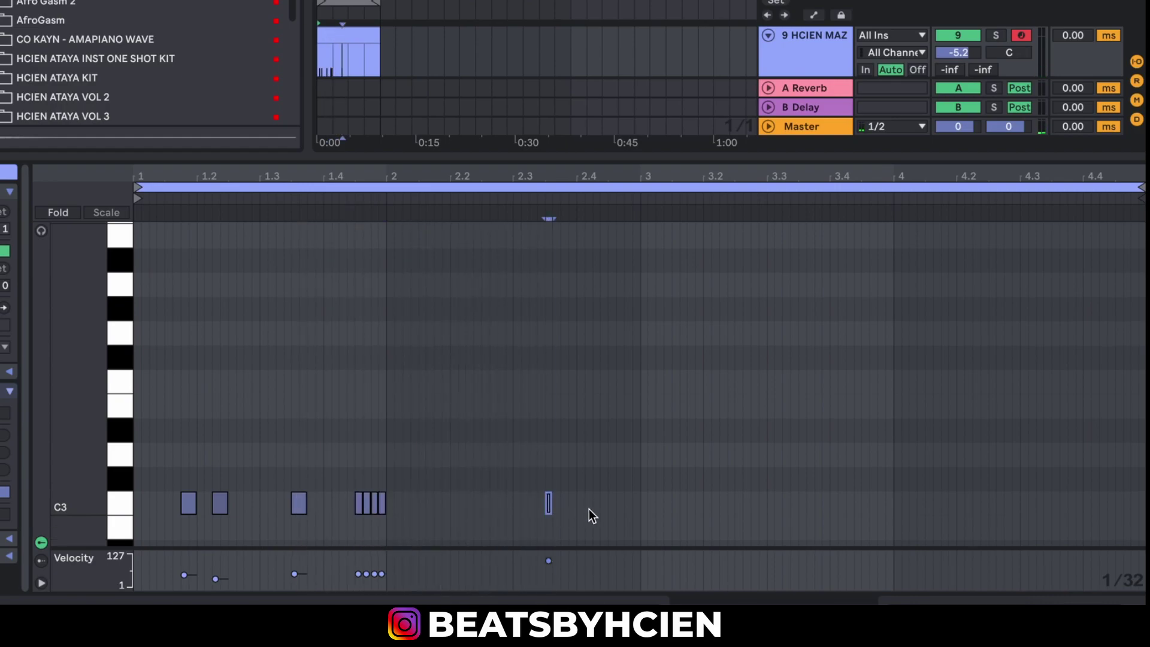
double_click(605, 504)
key("space")
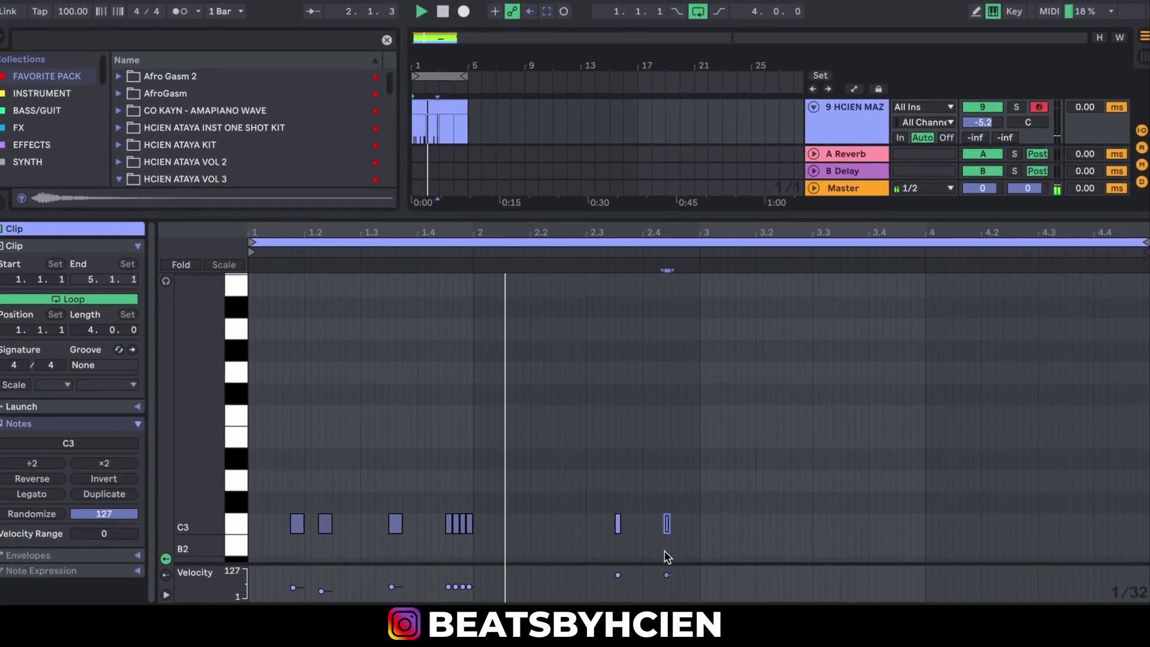
double_click(692, 525)
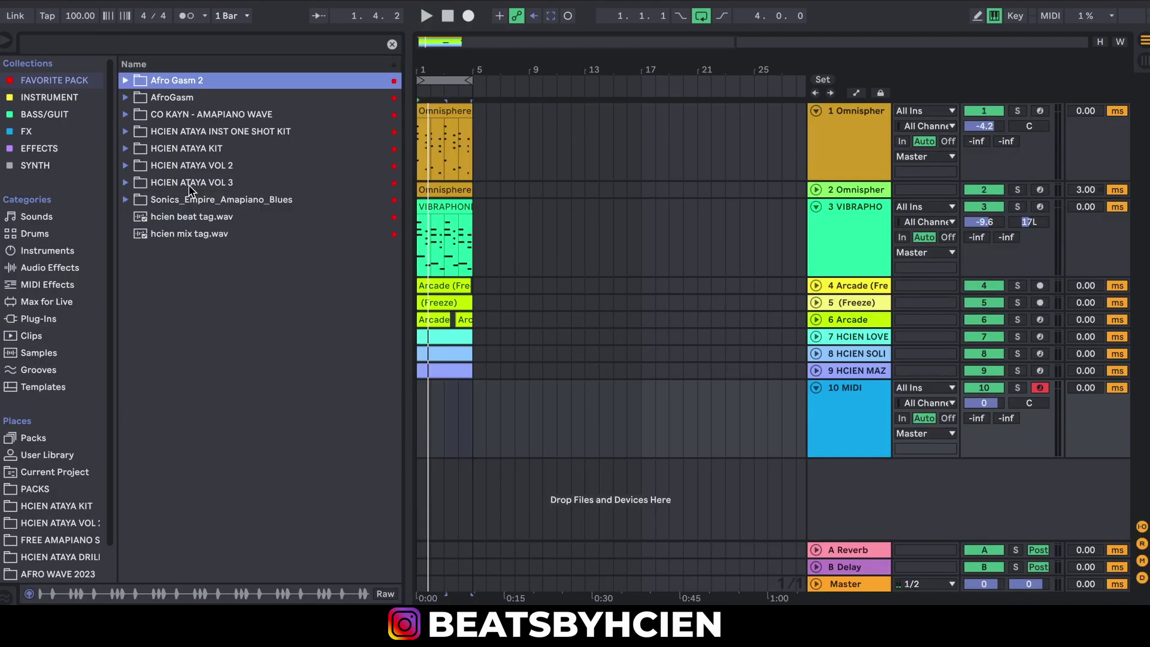
Audition HCIEN ISS KICK.wav from the HCIEN ATAYA VOL 3 KICK folder and load it onto the tenth track
left_click(127, 183)
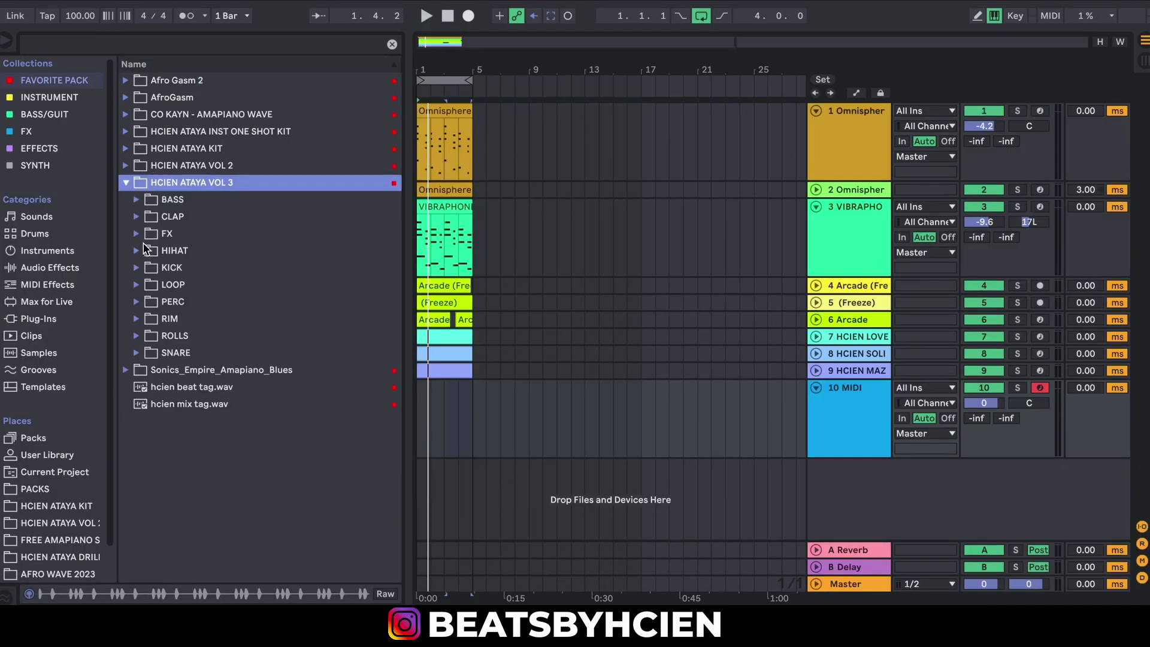
left_click(137, 268)
left_click(251, 404)
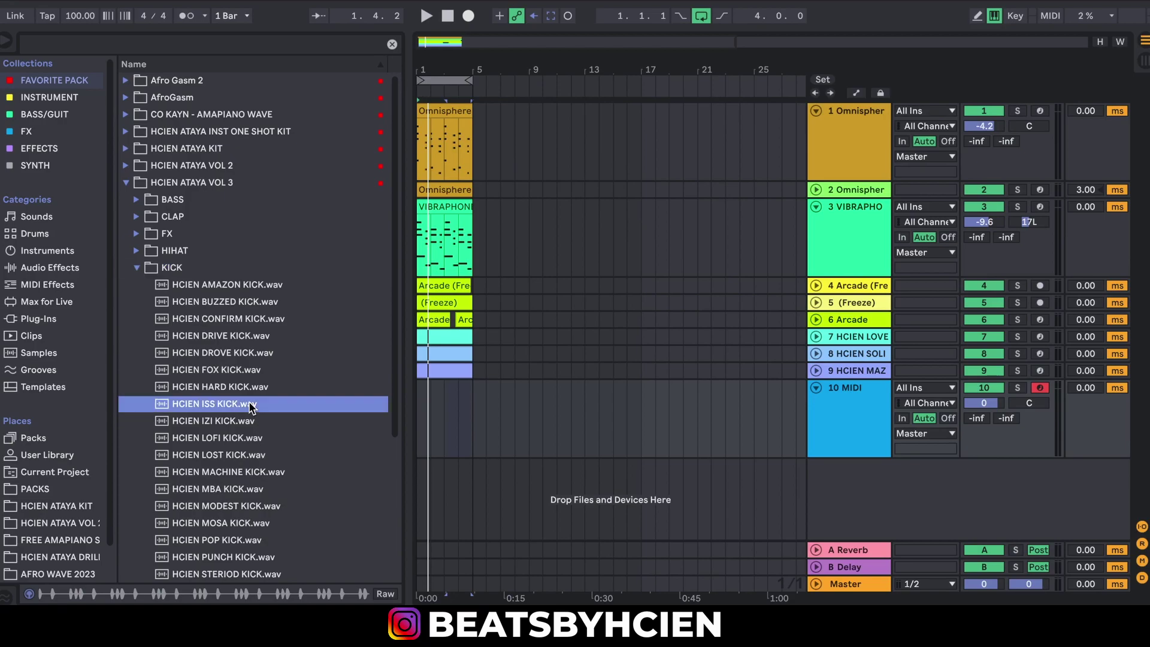
left_click(845, 429)
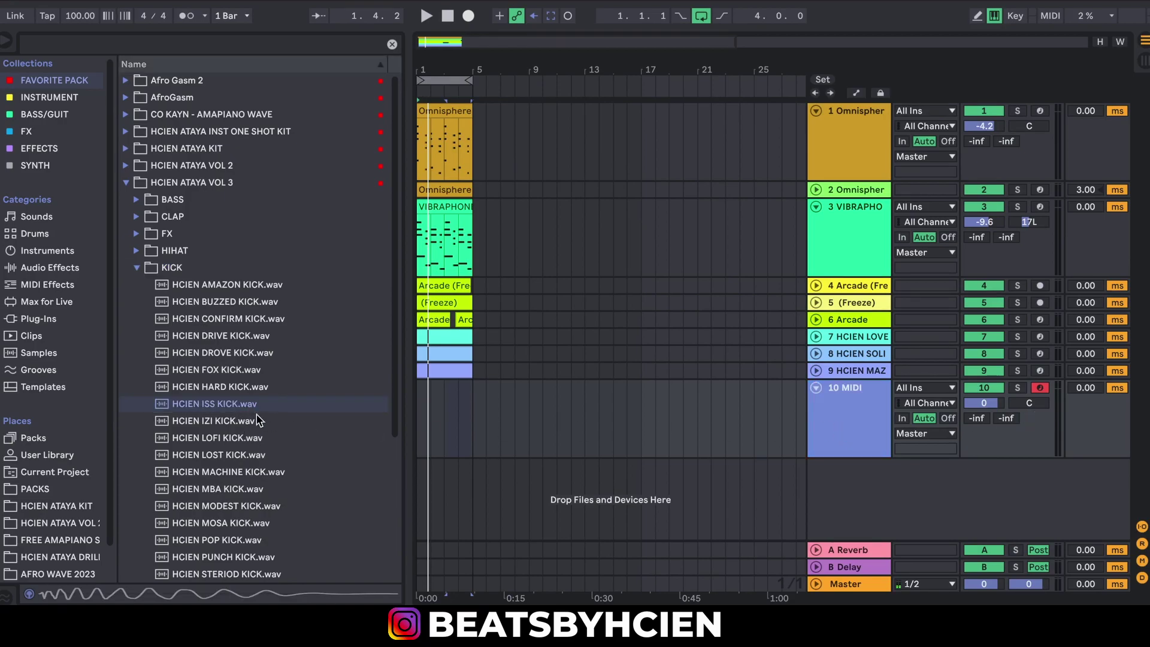
left_click(235, 406)
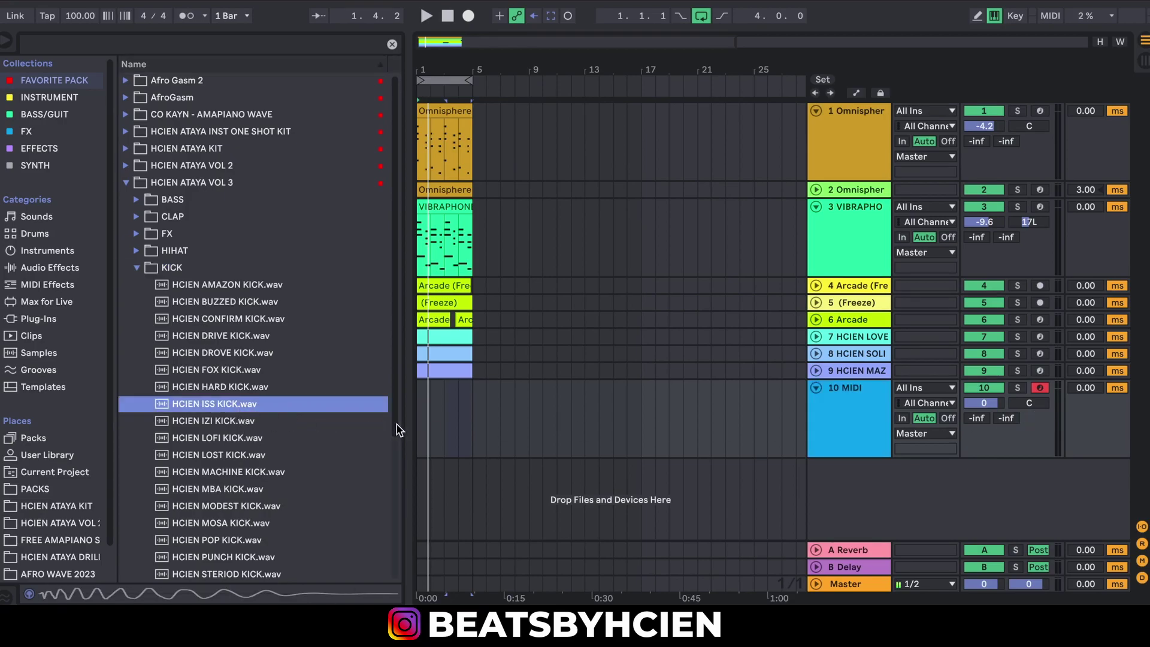
double_click(235, 407)
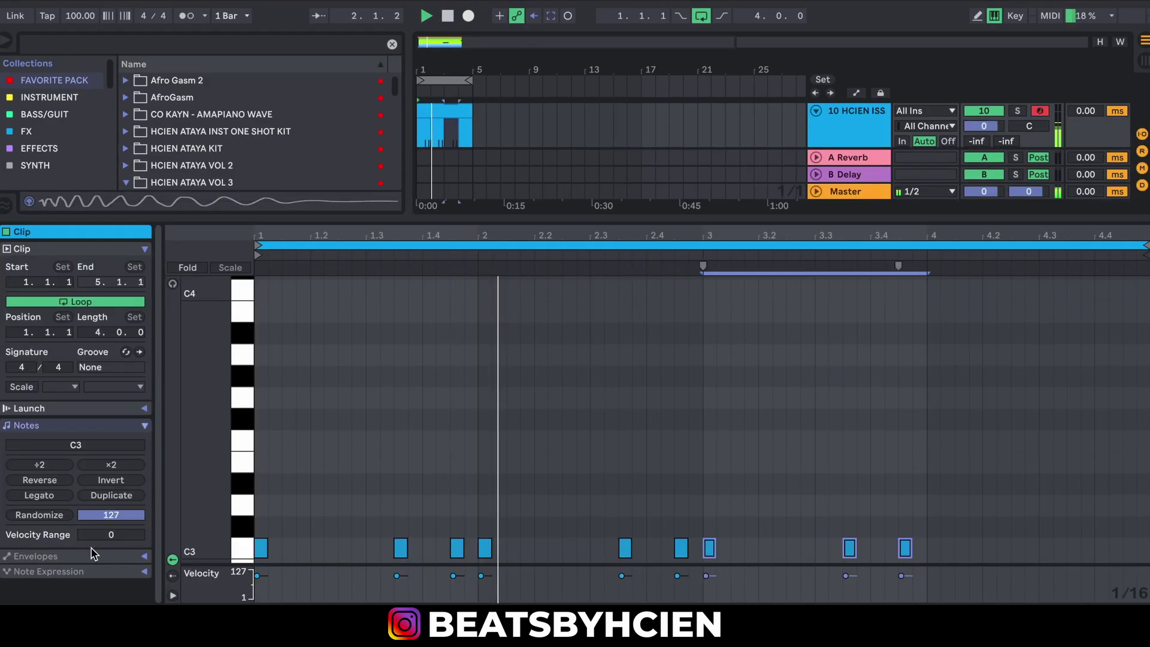
Duplicate the one-bar kick pattern into bar 4 and add an extra kick hit around 4.2.3
key("ctrl+d")
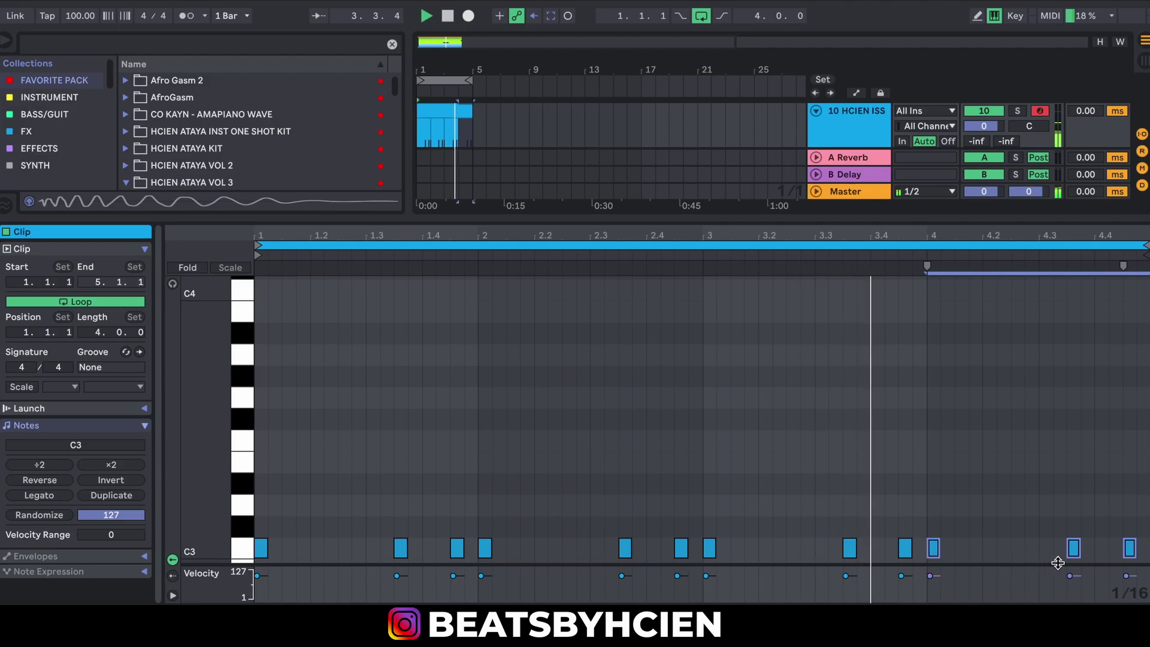
double_click(1015, 549)
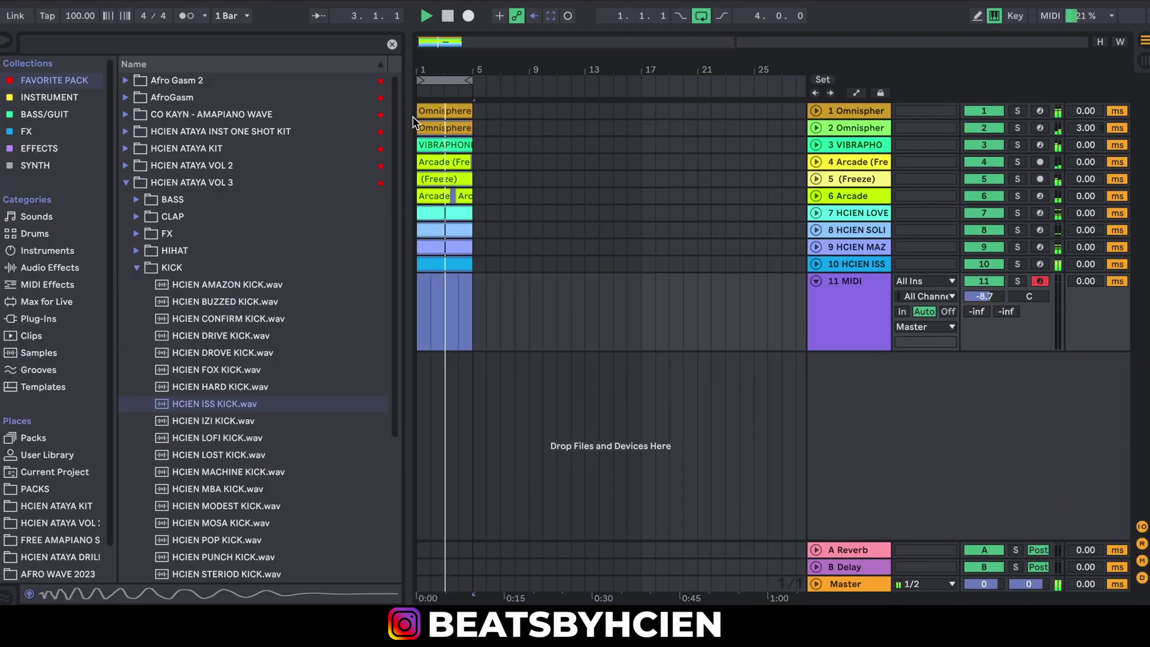
Duplicate the four-bar arrangement of all tracks once and extend the loop to eight bars
key("ctrl+d")
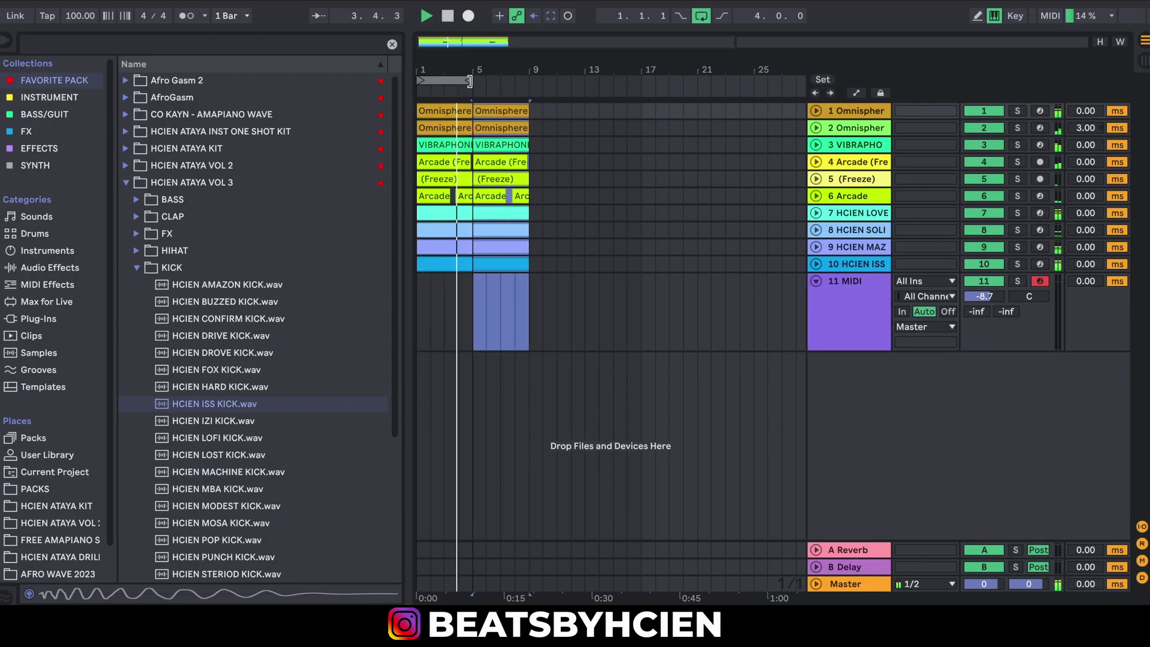
key("ctrl+l")
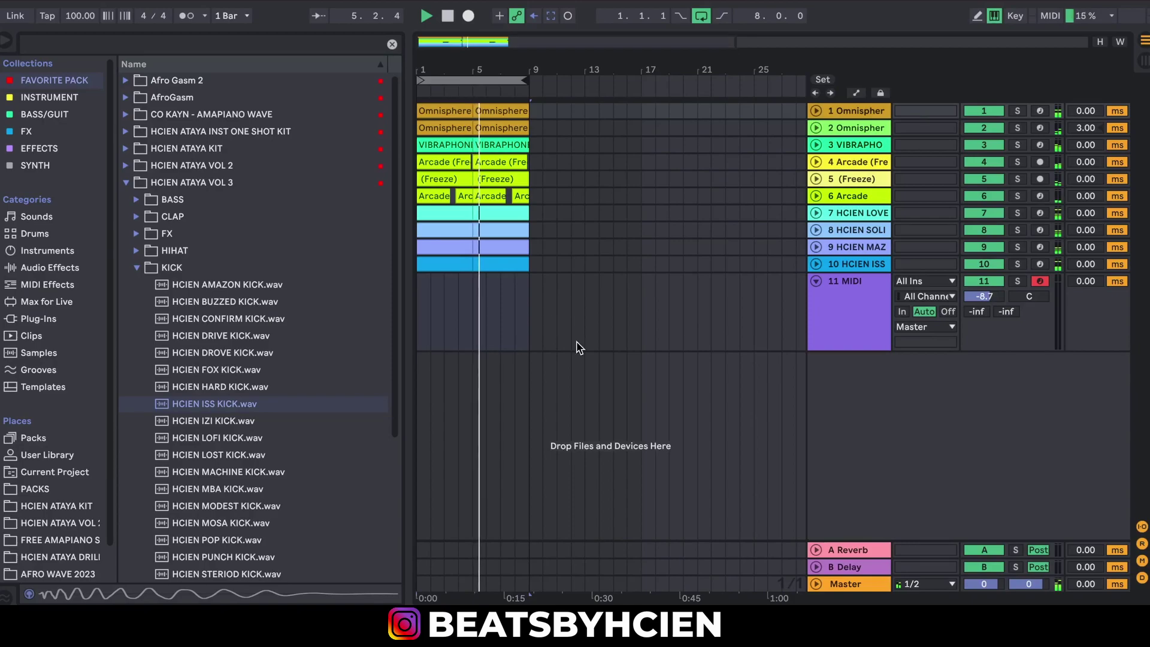
Load DISTORTED SUB BASS C.wav from the Bass One Shots folder of the HCIEN ATAYA INST ONE SHOT KIT onto track 11
left_click(125, 133)
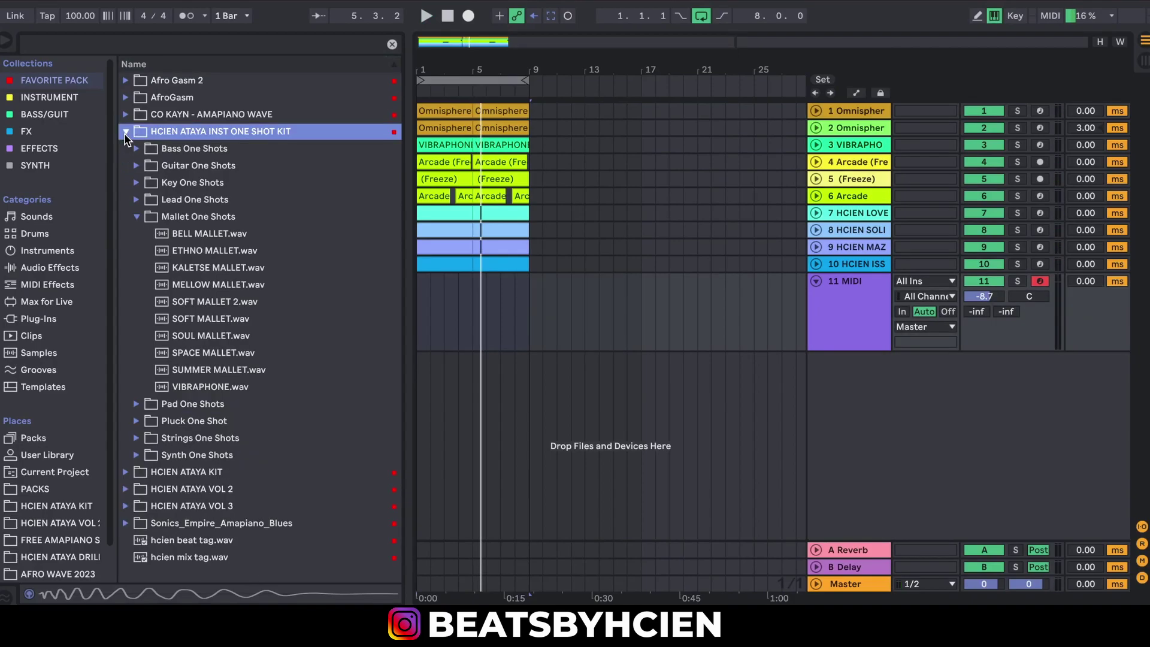
left_click(138, 216)
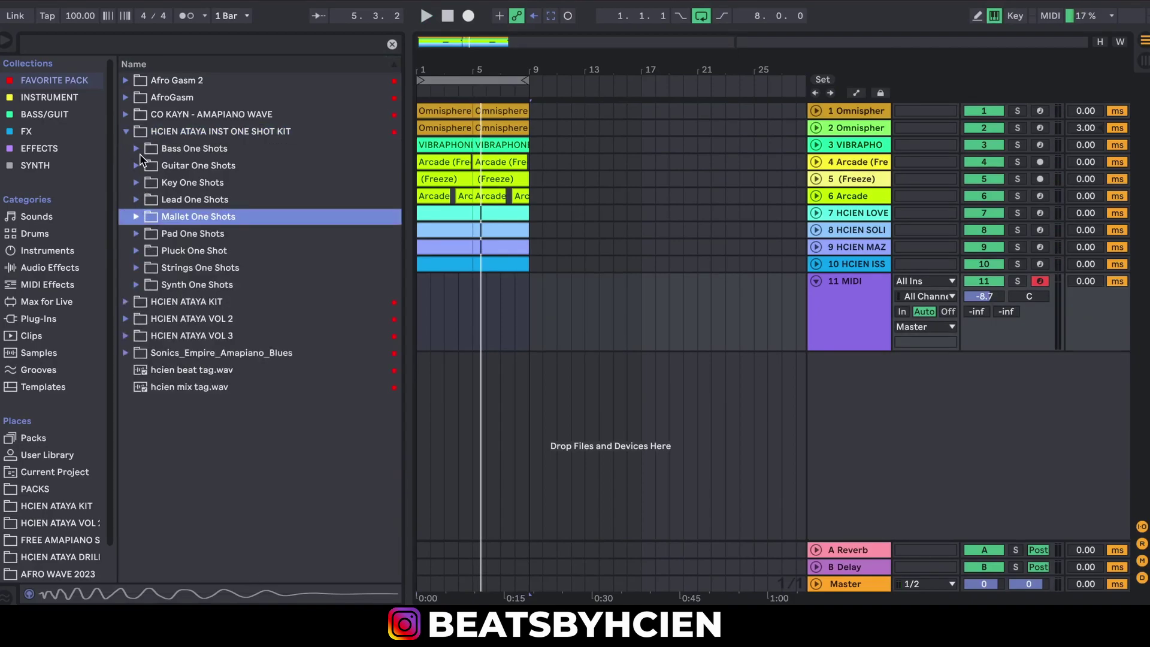
left_click(136, 149)
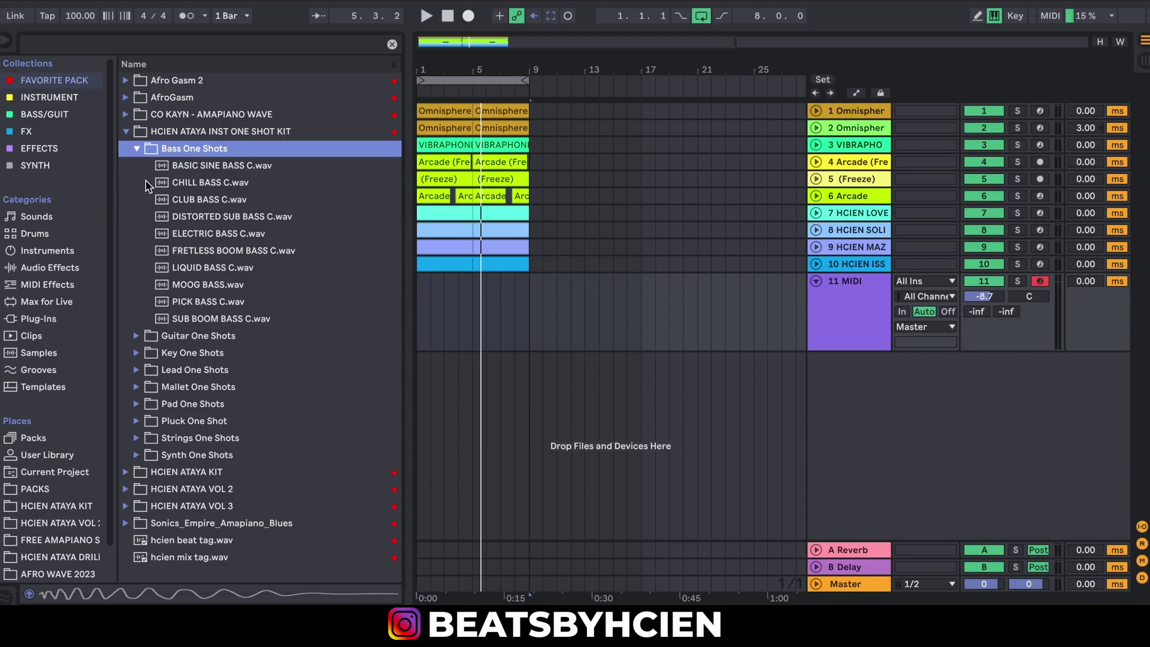
double_click(265, 217)
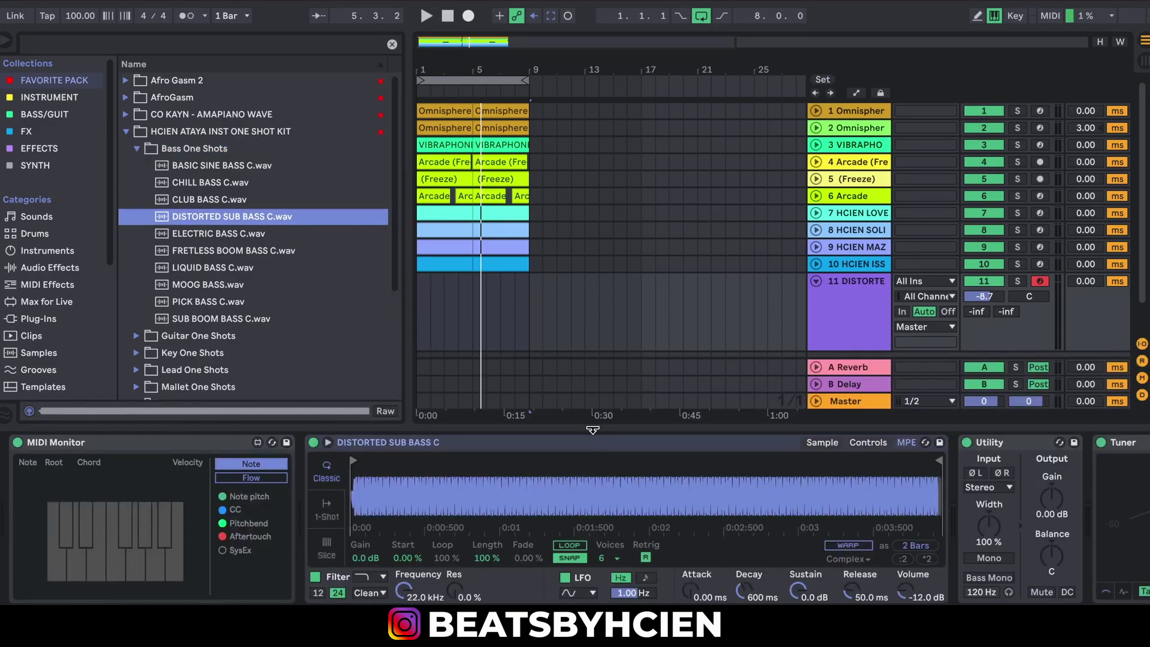
key("ctrl+alt+l")
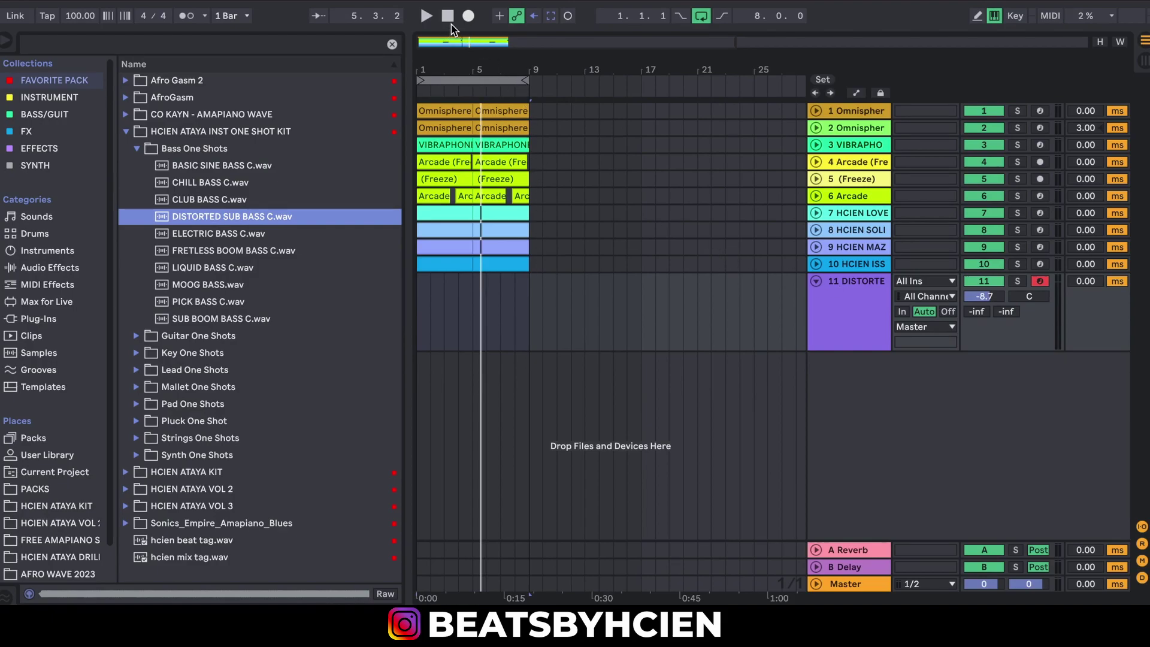
Record a four-bar bass line on track 11 and duplicate its clip to fill eight bars
key("space")
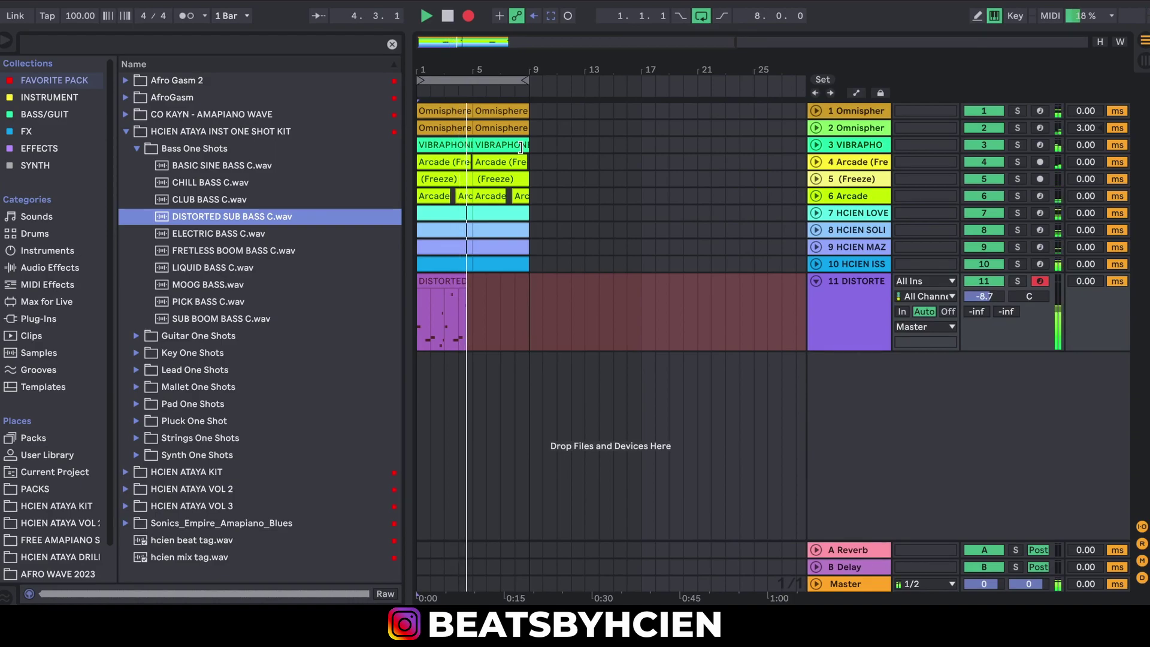
key("space")
left_click(471, 281)
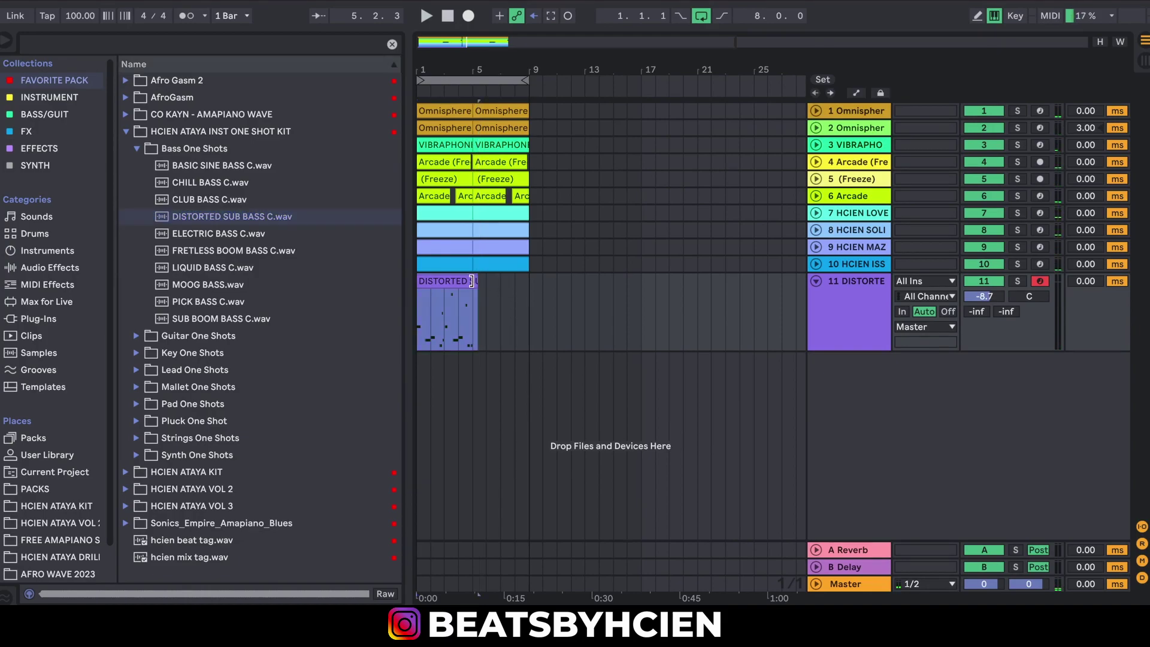
key("ctrl+d")
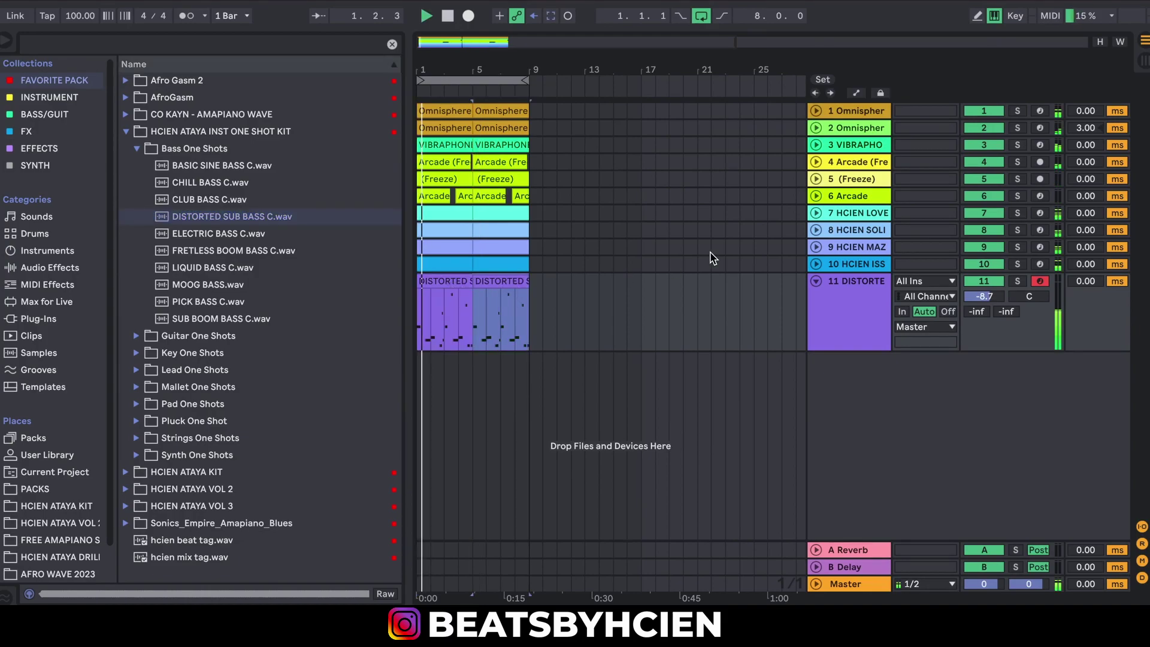
Mute the two Omnisphere tracks and the vibraphone track, and set the bass track's volume to -10.2 dB
left_click_drag(994, 113, 988, 146)
left_click_drag(999, 299, 999, 307)
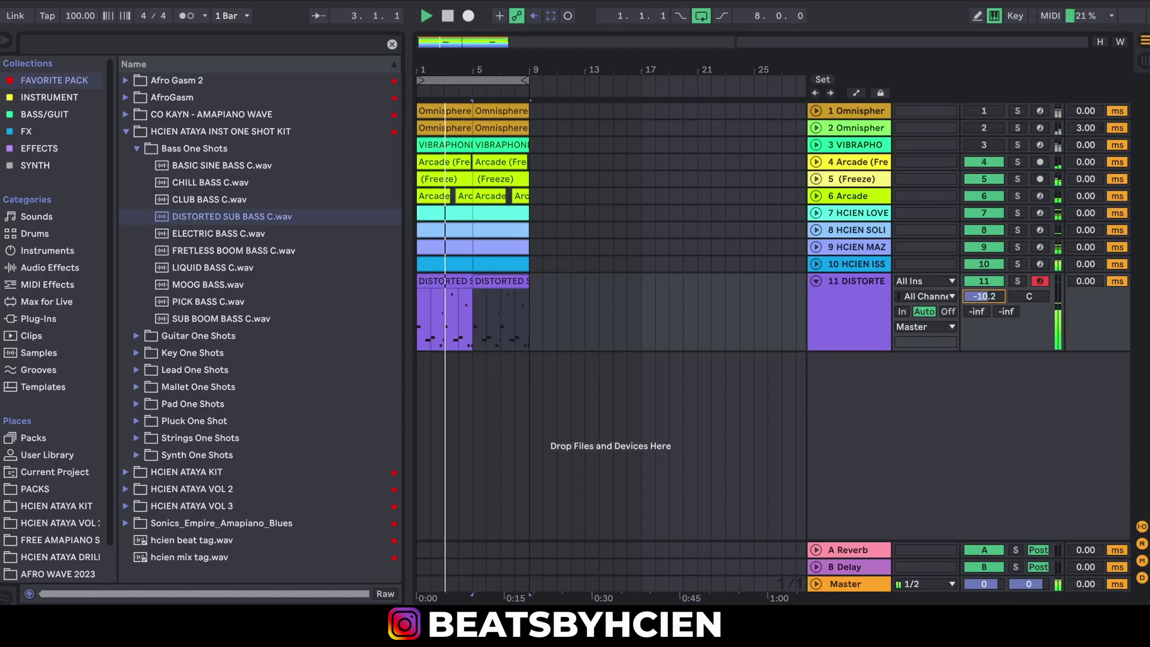
left_click(526, 311)
key("space")
Consolidate the bass clips into one eight-bar clip and set the bass sampler's glide mode to Glide
double_click(496, 293)
key("ctrl+alt+l")
double_click(838, 317)
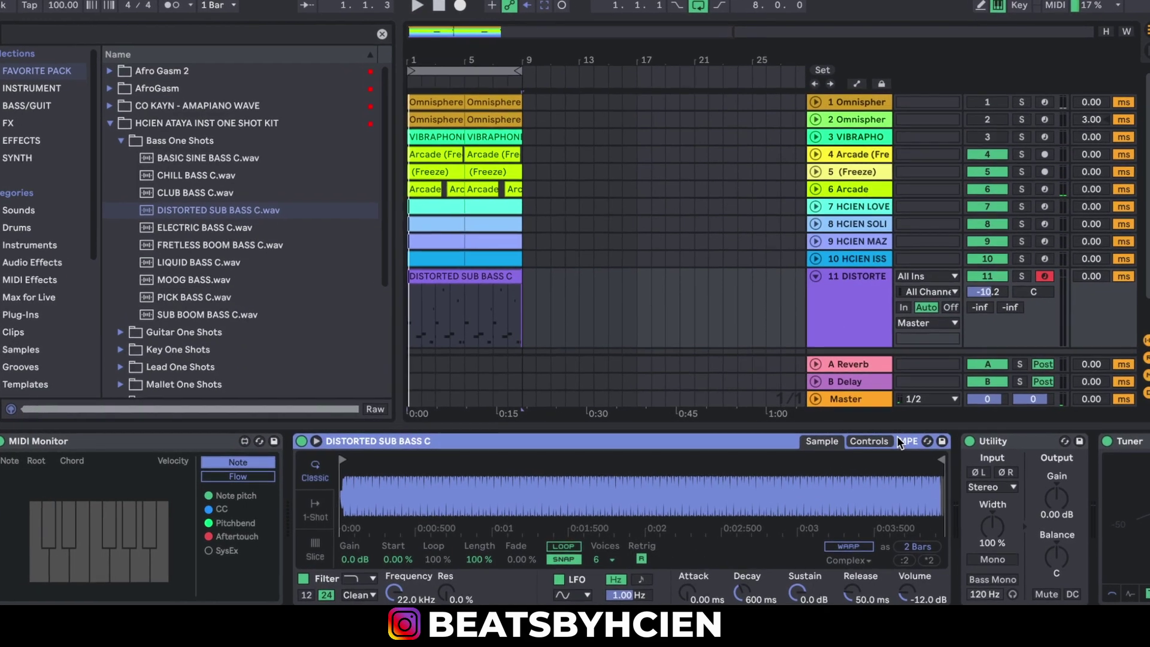
left_click(868, 442)
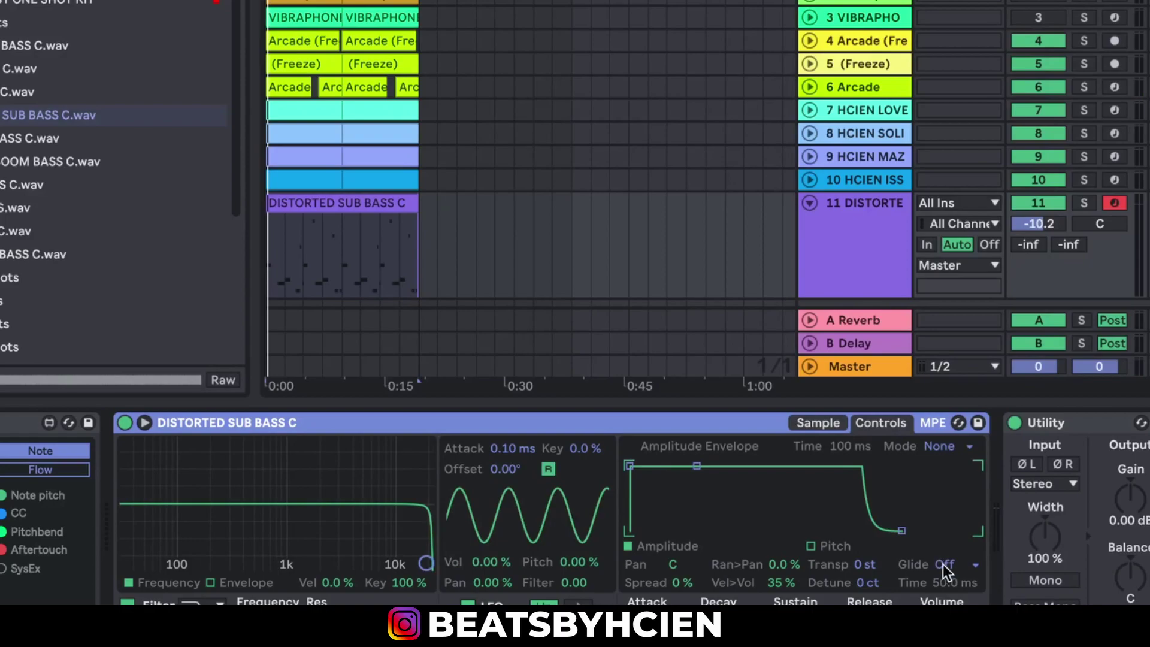
left_click(916, 547)
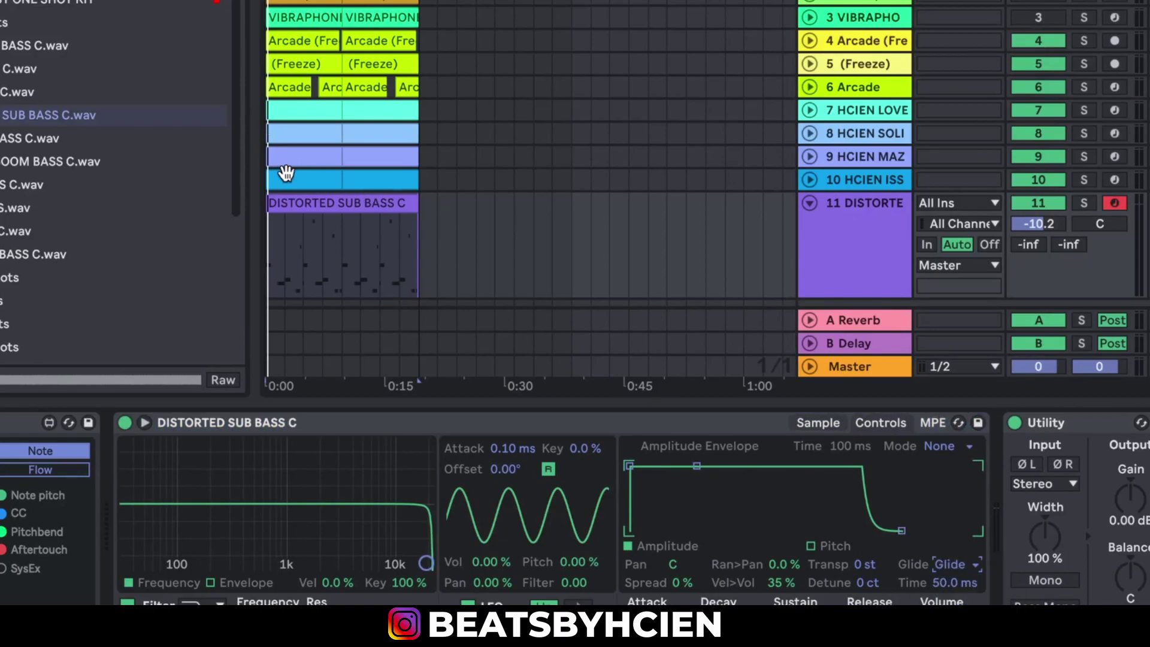
Open the eight-bar bass clip in the piano roll and examine the pitches of its main notes
double_click(308, 205)
left_click_drag(7, 442, 26, 443)
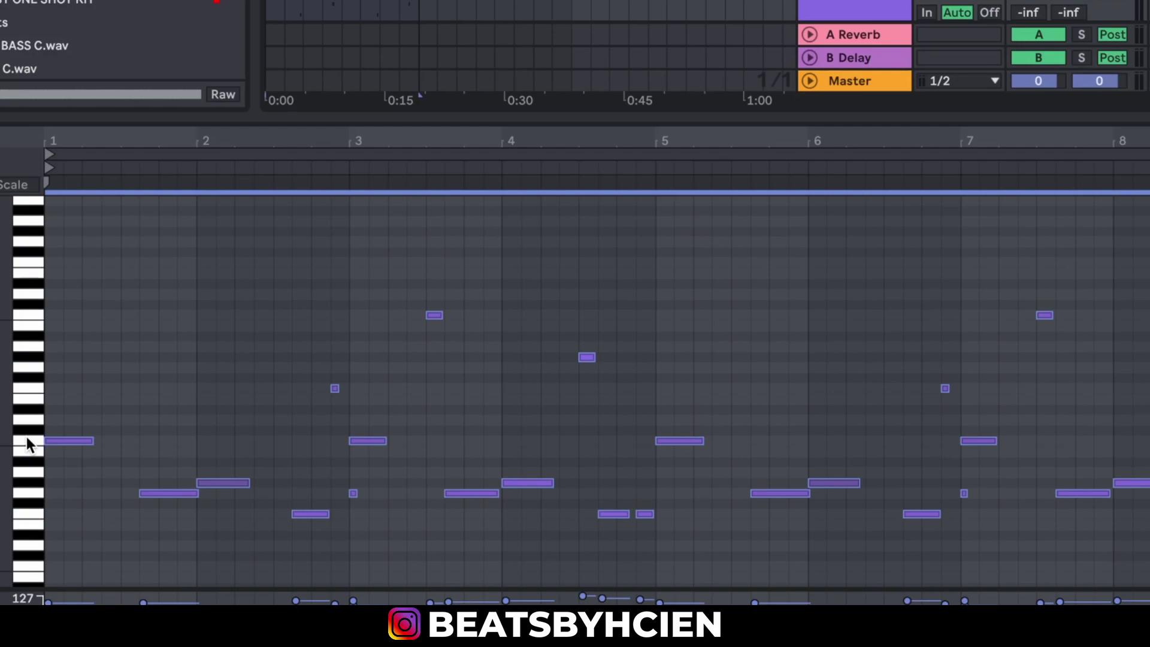
left_click(161, 447)
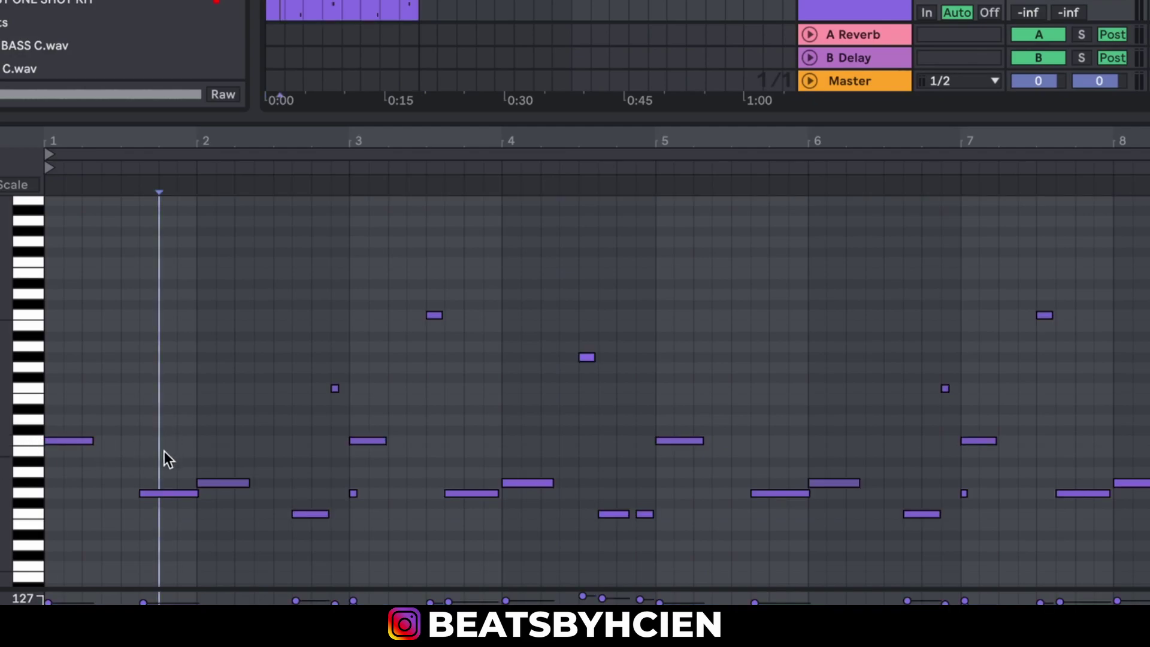
left_click(30, 491)
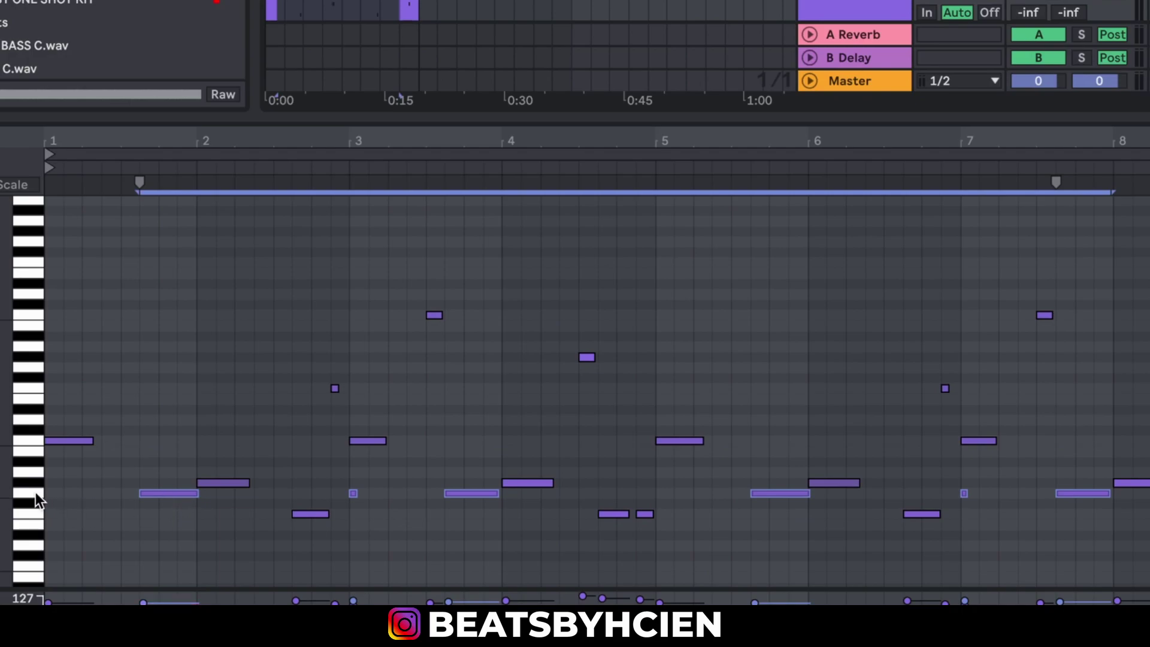
Add short high glide notes to the bass line just before bars 2, 5 and 6
double_click(174, 369)
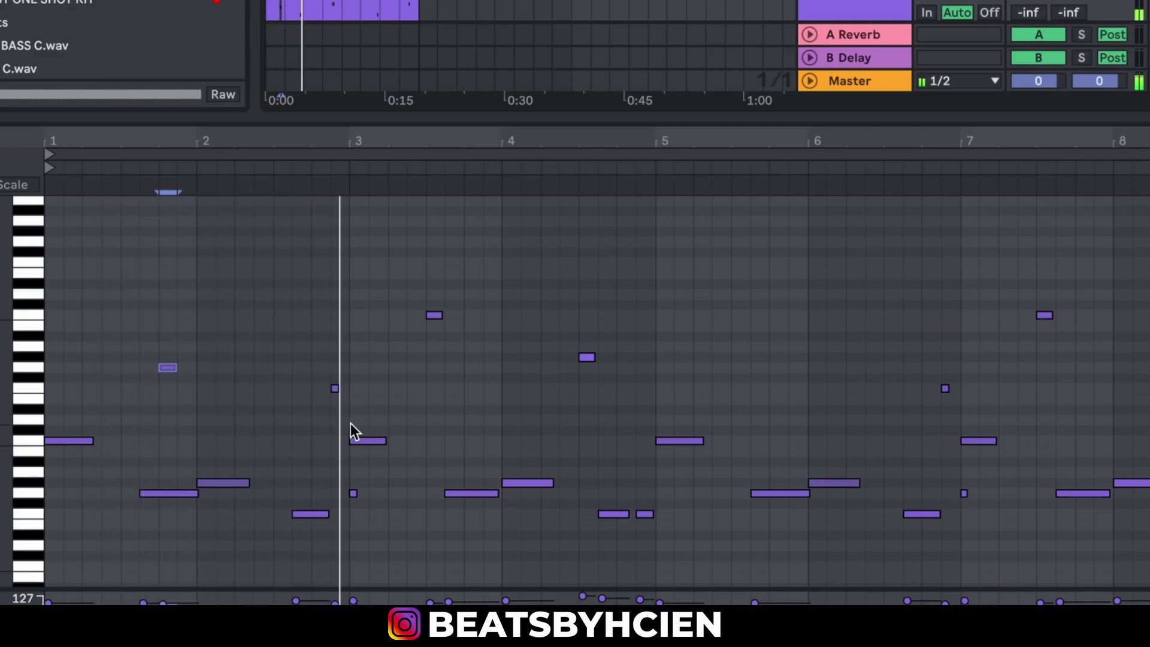
left_click_drag(167, 369, 186, 379)
double_click(645, 325)
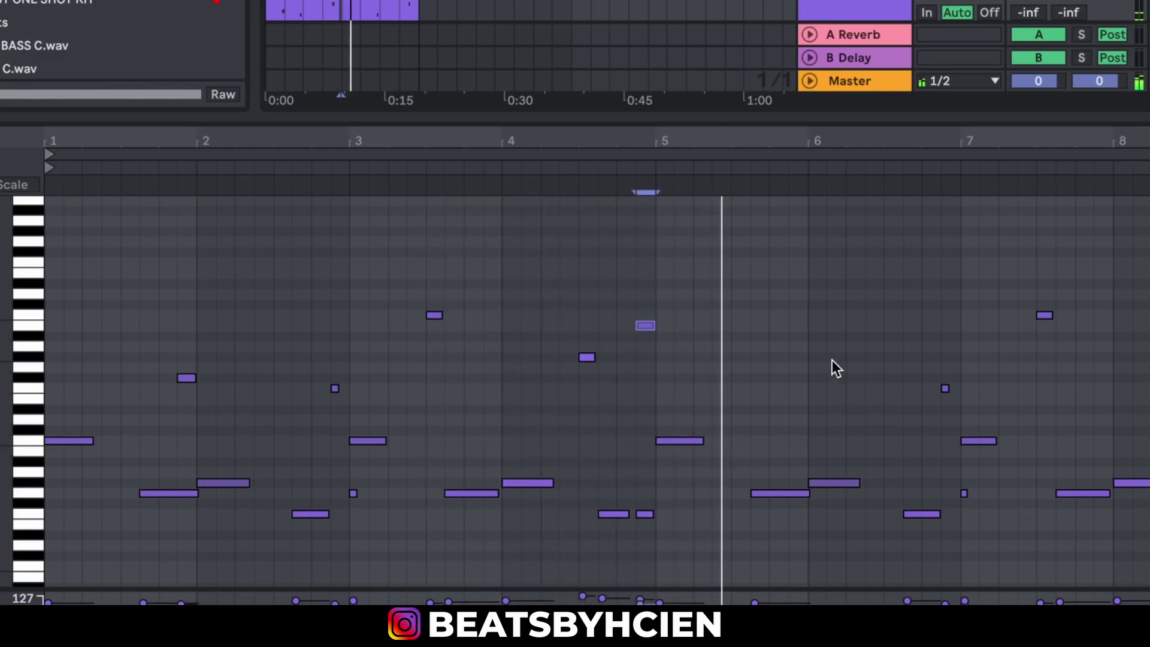
double_click(798, 366)
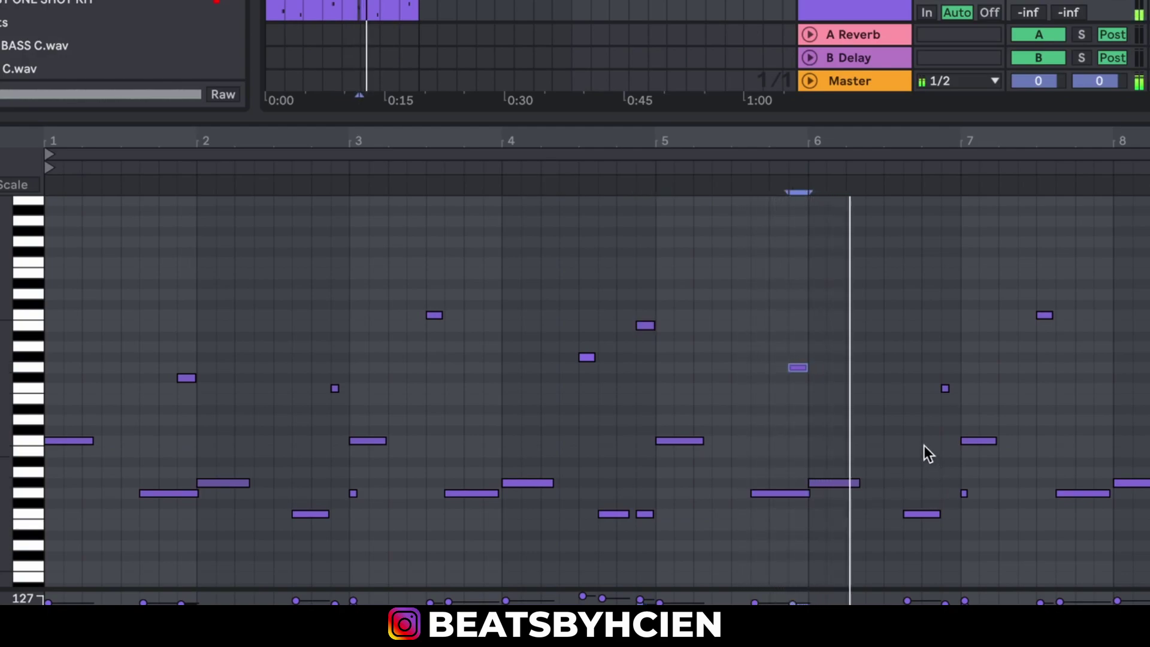
double_click(989, 347)
double_click(990, 348)
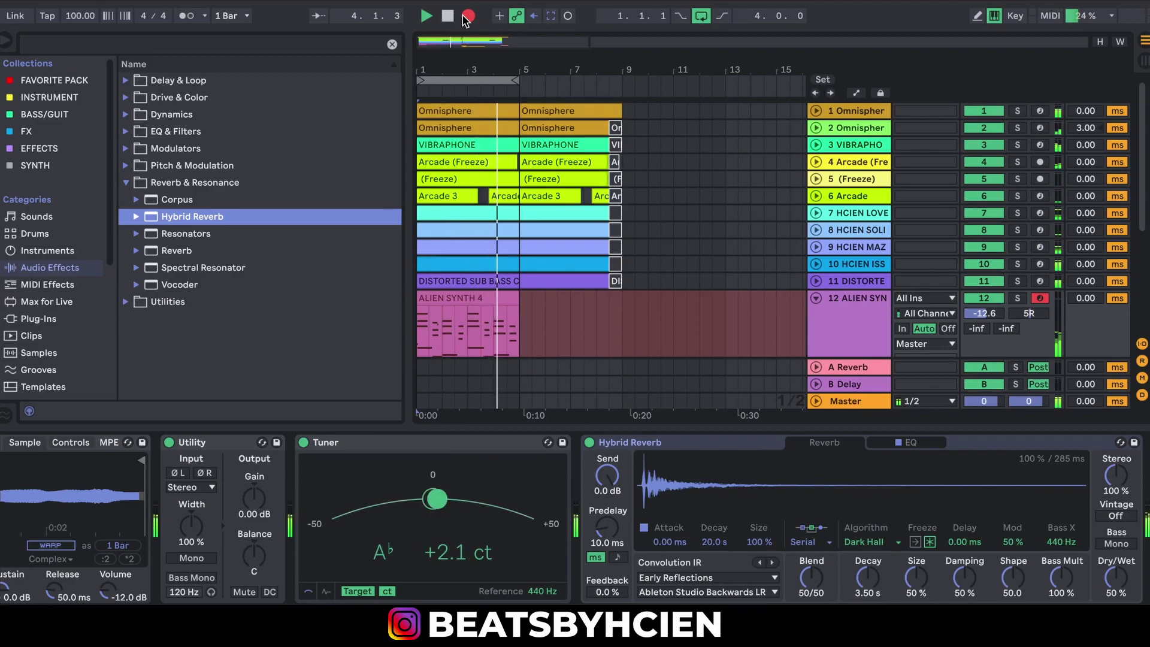
Finish recording the four-bar Alien Synth part on track 12, set its volume to -16.3 dB and fold the track
left_click(466, 17)
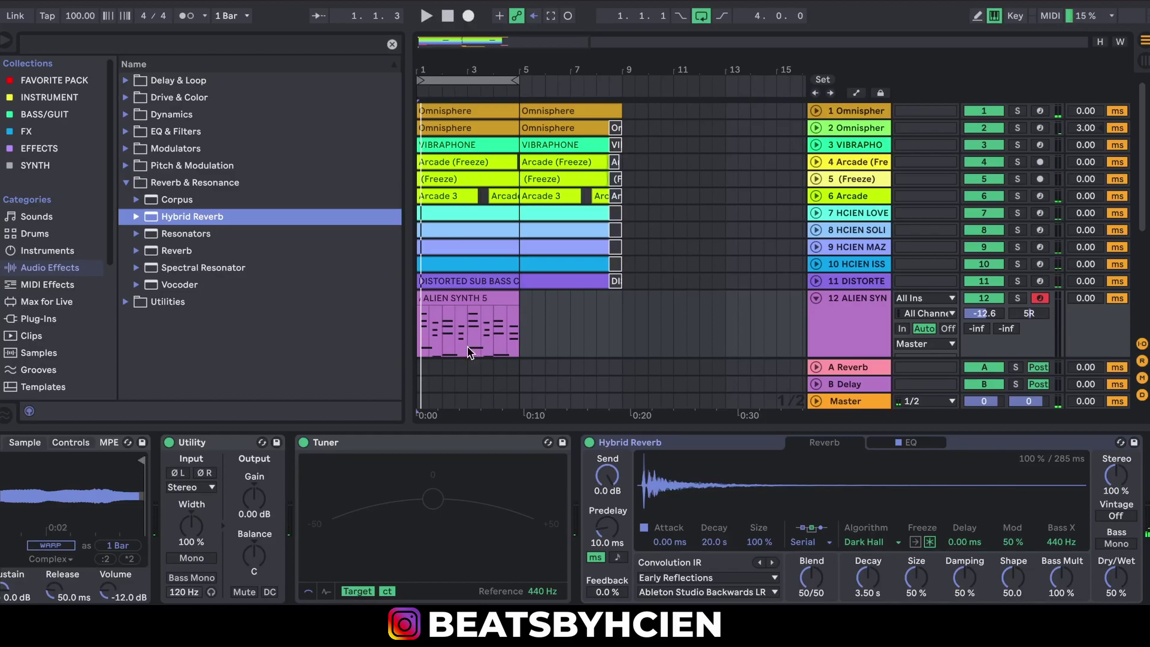
left_click(426, 297)
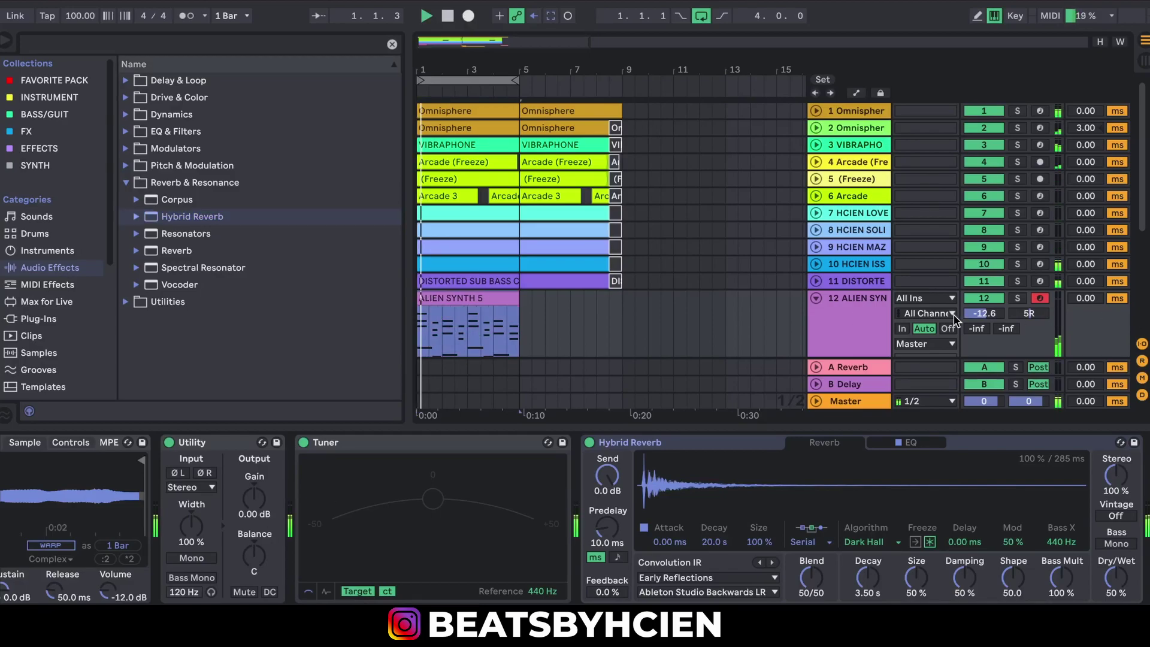
key("ctrl+alt+l")
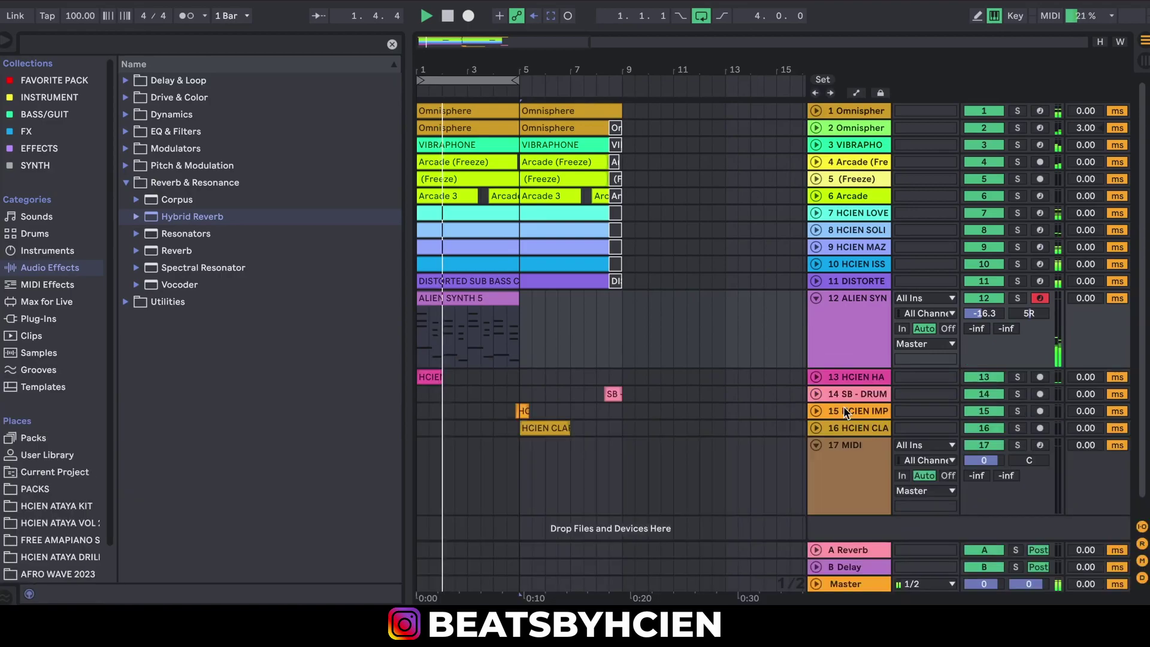
left_click(817, 299)
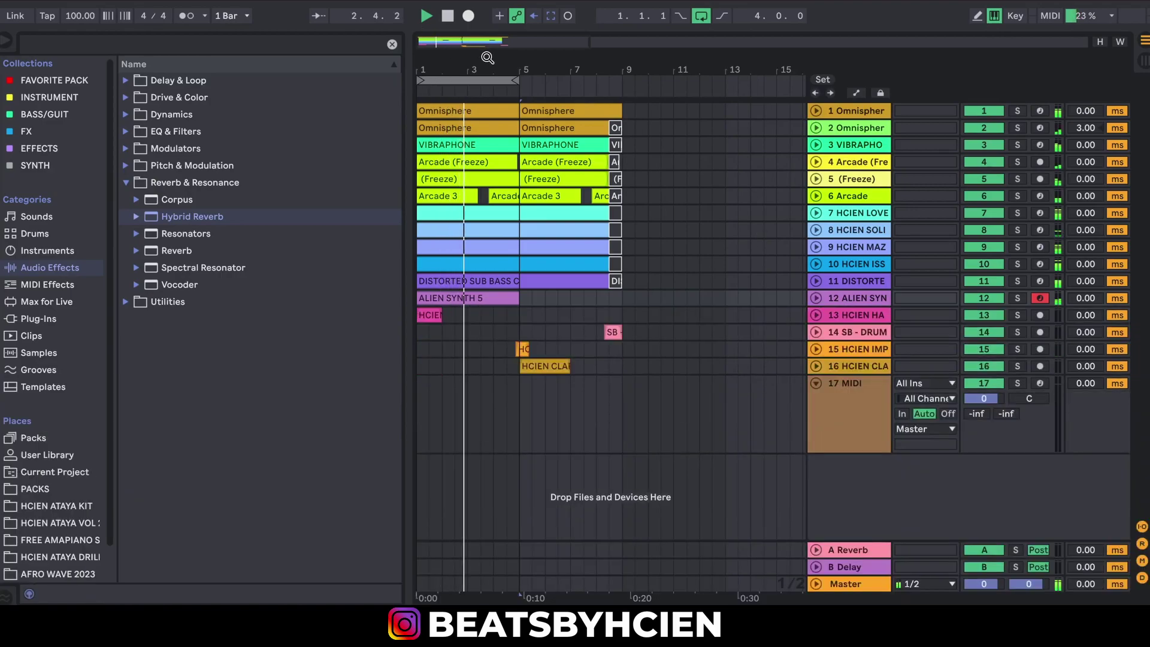
Move the whole eight-bar arrangement on all tracks so that it starts at bar 17
left_click_drag(486, 57, 452, 61)
key("space")
key("ctrl+a")
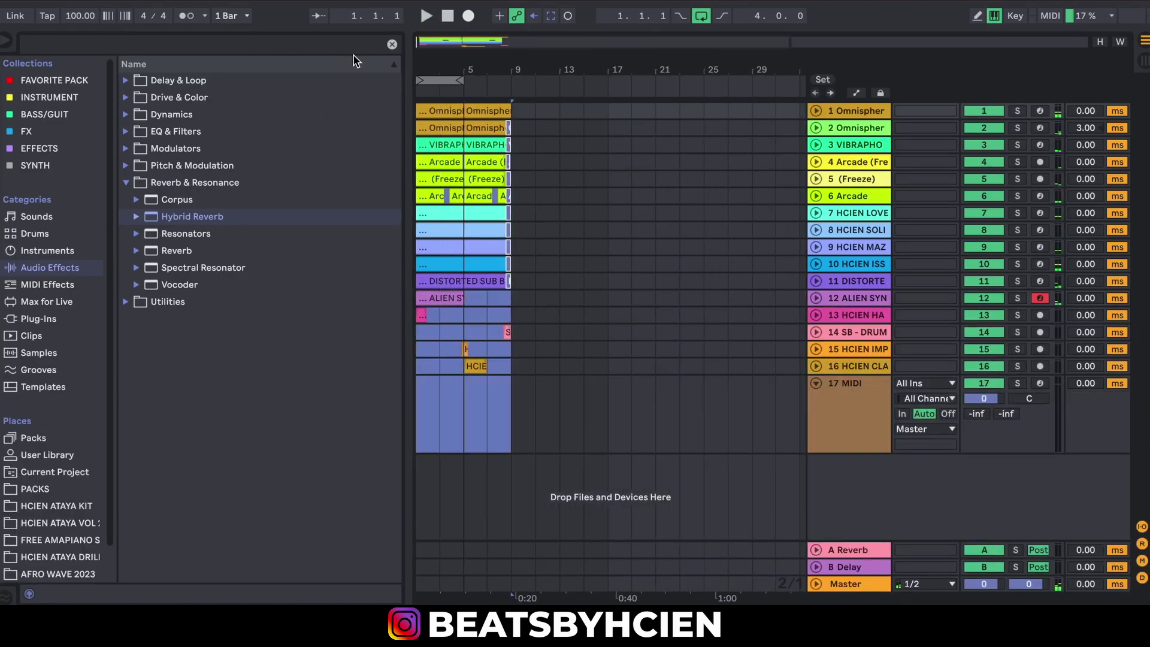
left_click_drag(438, 110, 629, 110)
left_click(697, 111)
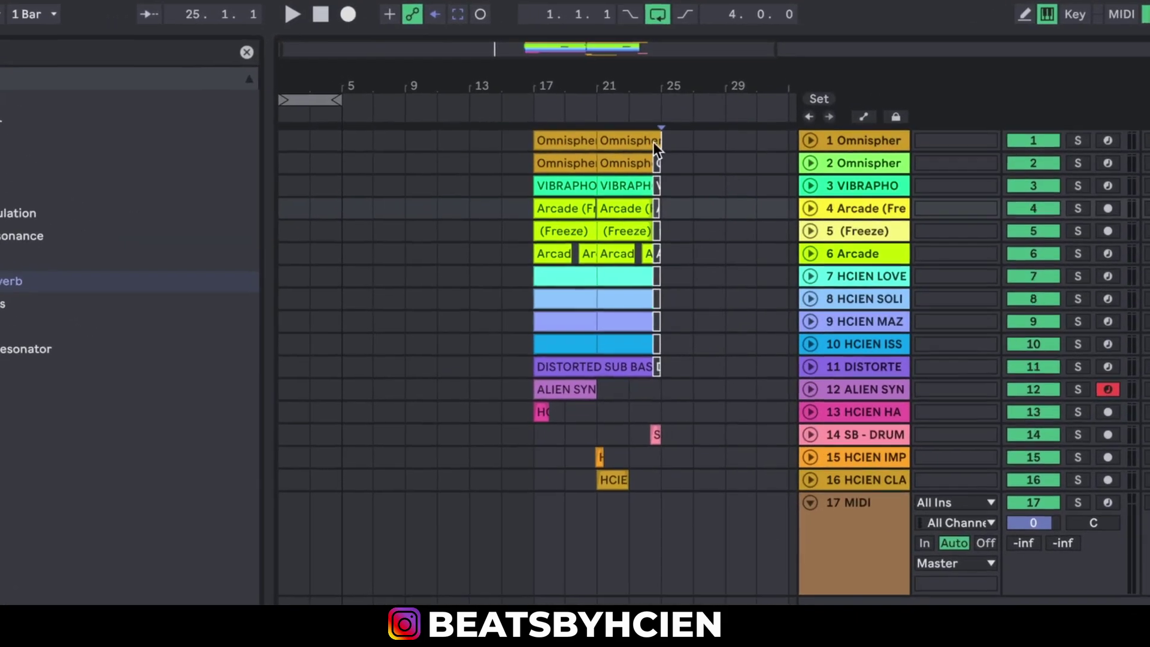
Move the track 1 Omnisphere and track 6 Arcade clips back to bar 1 and extend the loop to eight bars
left_click_drag(566, 141, 294, 149)
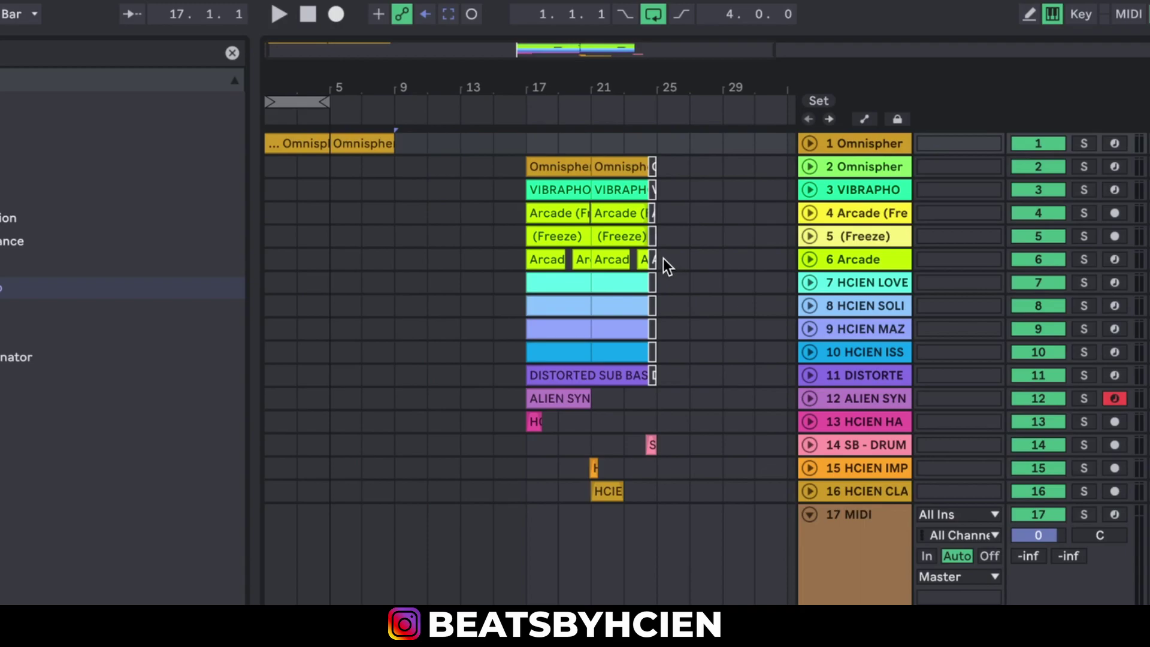
left_click_drag(535, 264, 273, 264)
left_click(289, 16)
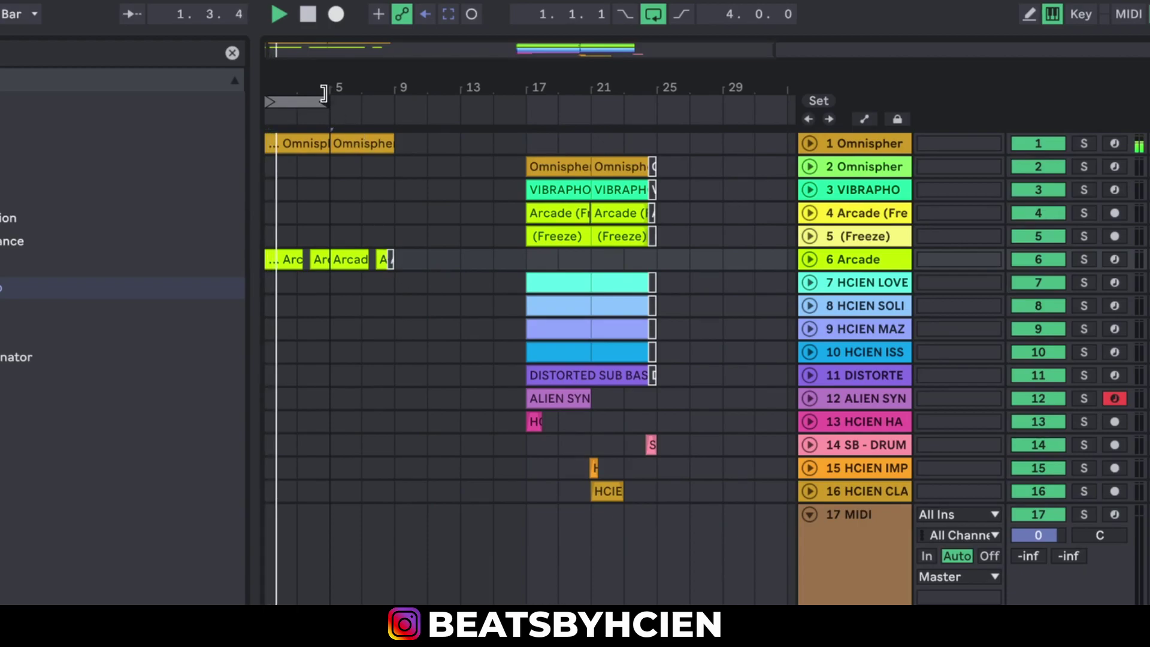
left_click_drag(324, 93, 392, 99)
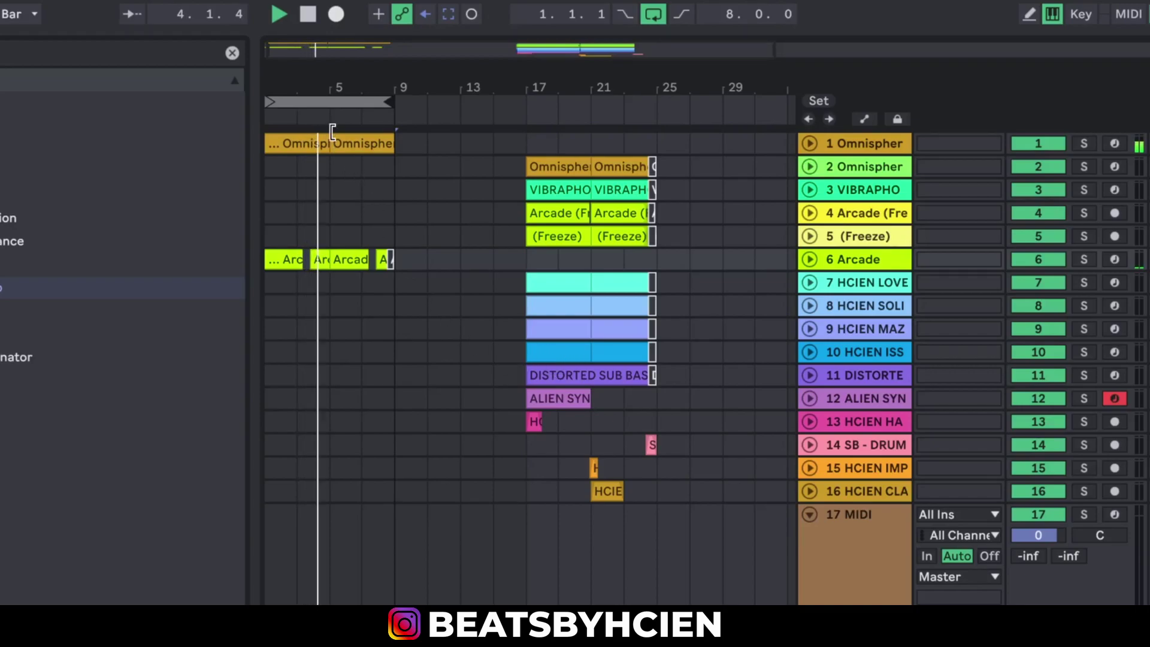
Delete the last half bar before bar 5 from the Omnisphere and Arcade clips to leave a gap
key("plus")
key("space")
left_click_drag(385, 316, 417, 137)
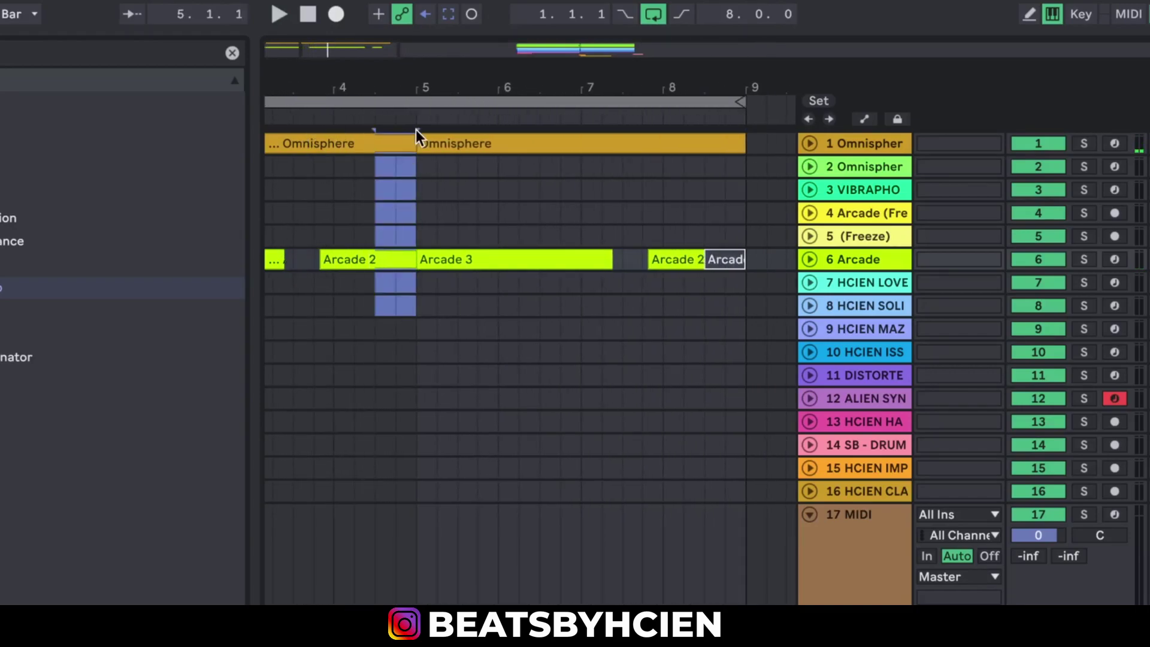
left_click(548, 72)
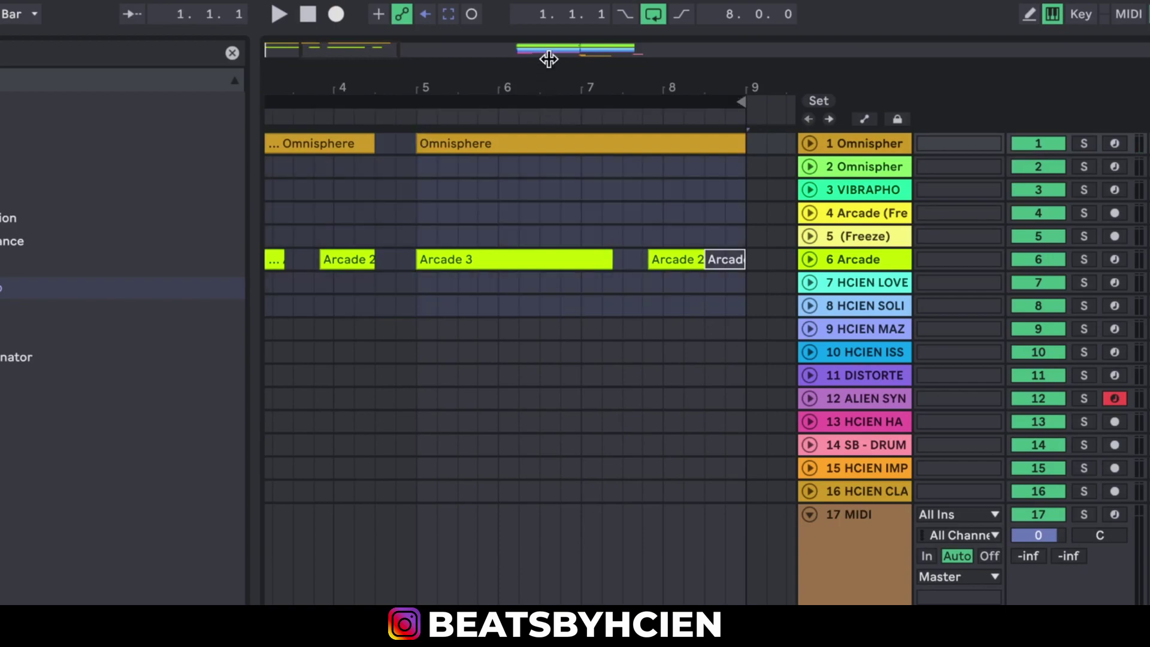
Move the first four bars of the drum clips on tracks 7 to 10 from bar 17 to bar 5
key("minus")
key("minus")
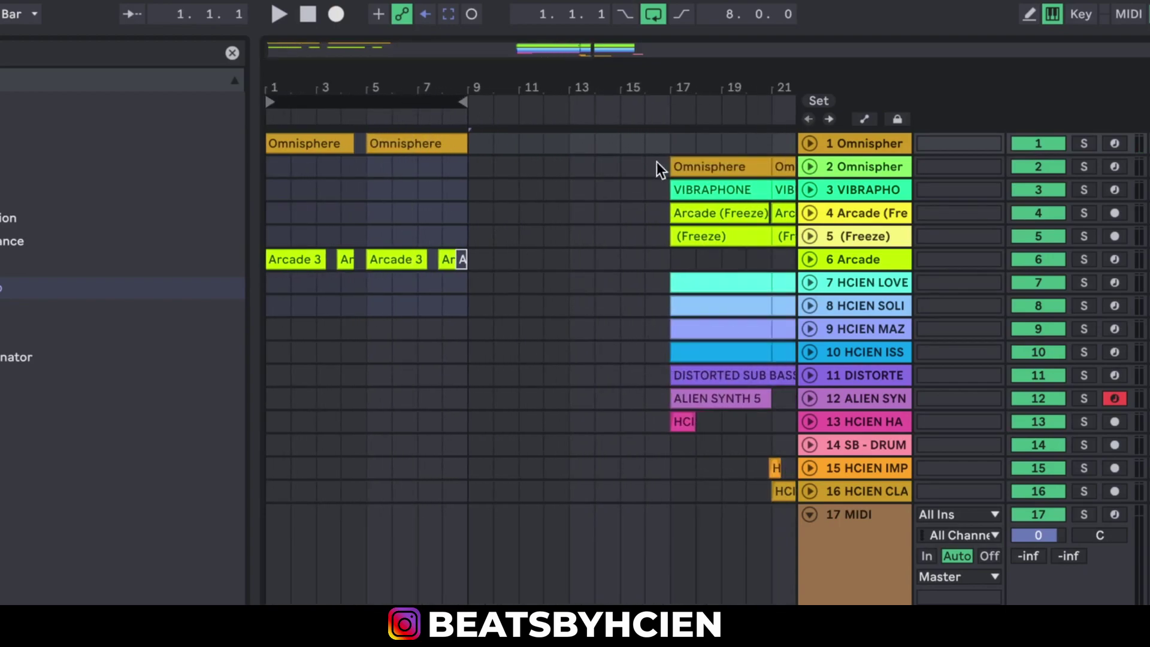
left_click_drag(636, 87, 575, 88)
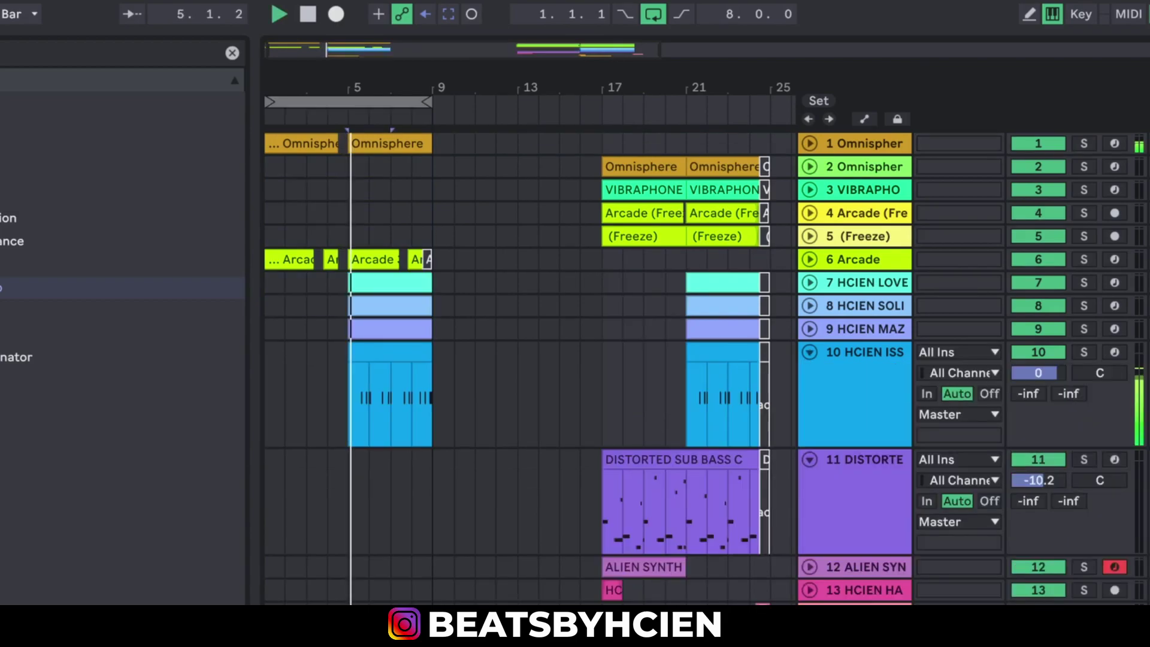
Add Luck Shakers_Fm_95.wav from Afro Gasm 2's Luck_100 folder on a new audio track across bars 5 to 8
scroll(706, 369, "down", 1)
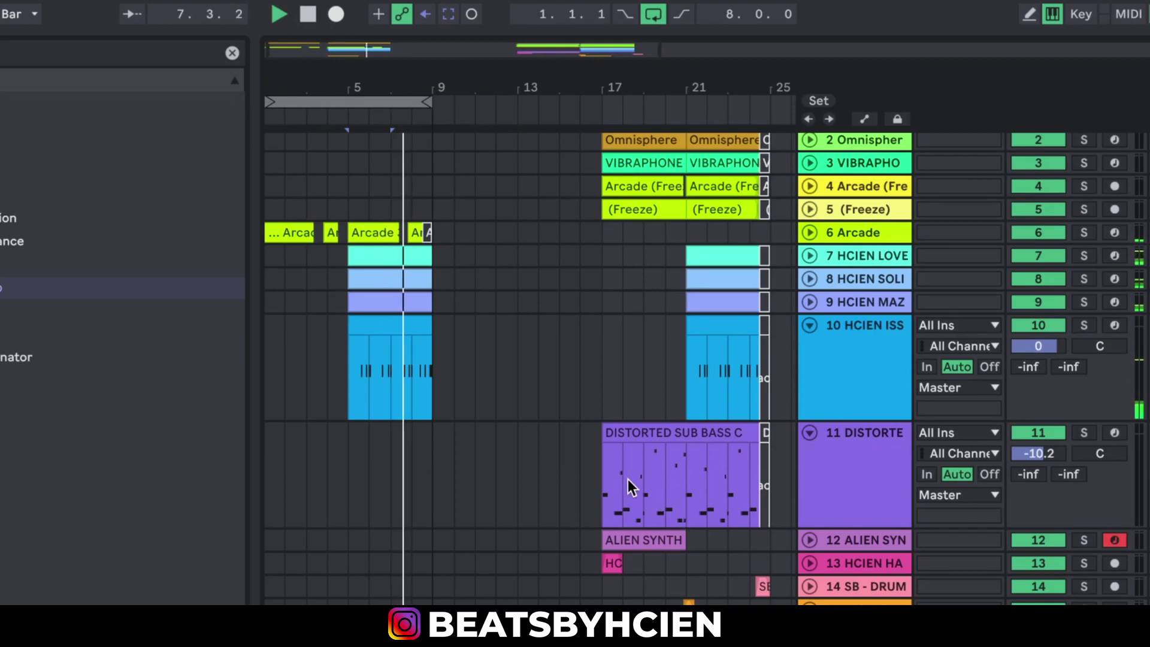
left_click_drag(423, 323, 369, 206)
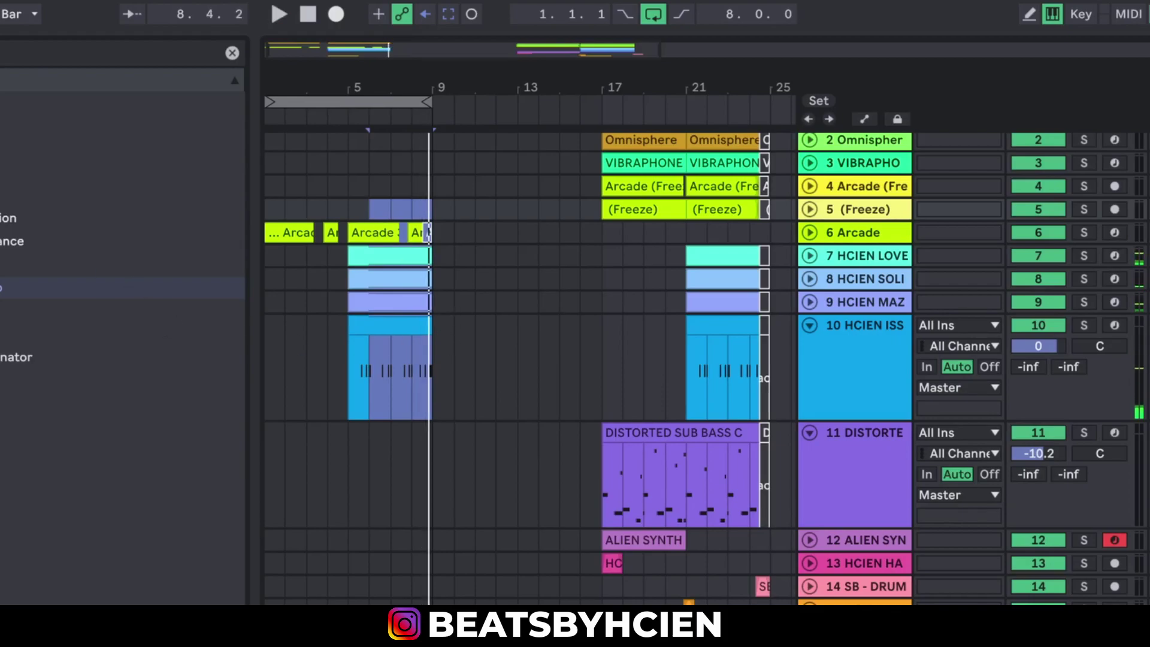
left_click(107, 102)
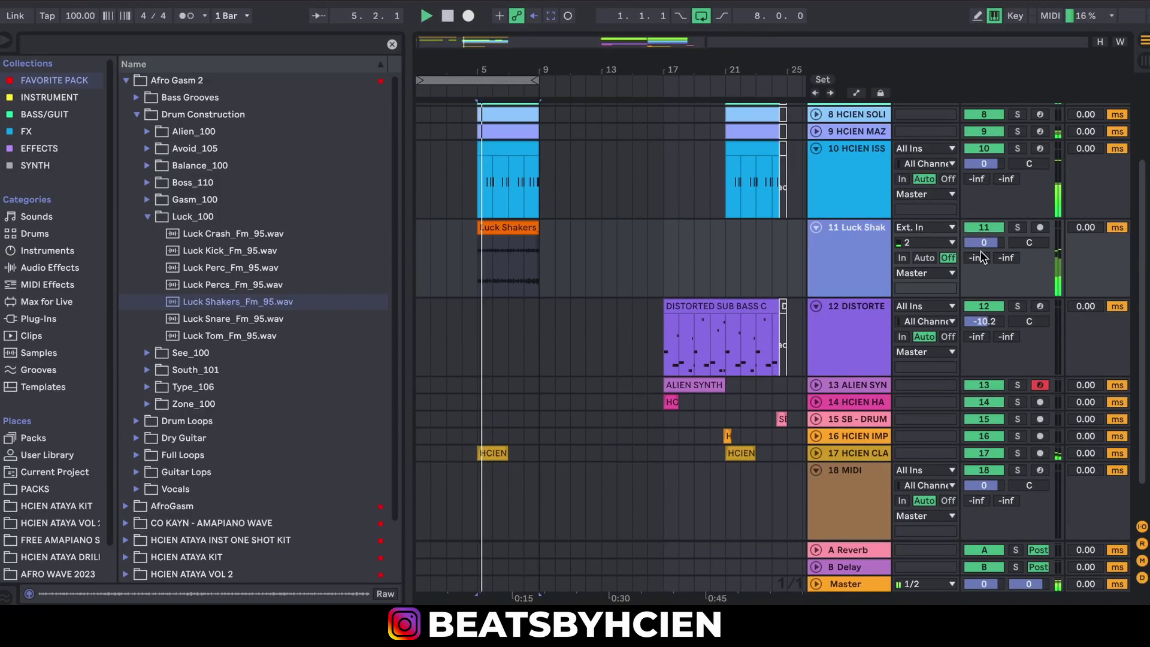
Set the volume of the Luck Shakers track to -6.5 dB and fold the track
left_click_drag(984, 243, 984, 249)
scroll(619, 292, "down", 2)
scroll(619, 292, "up", 5)
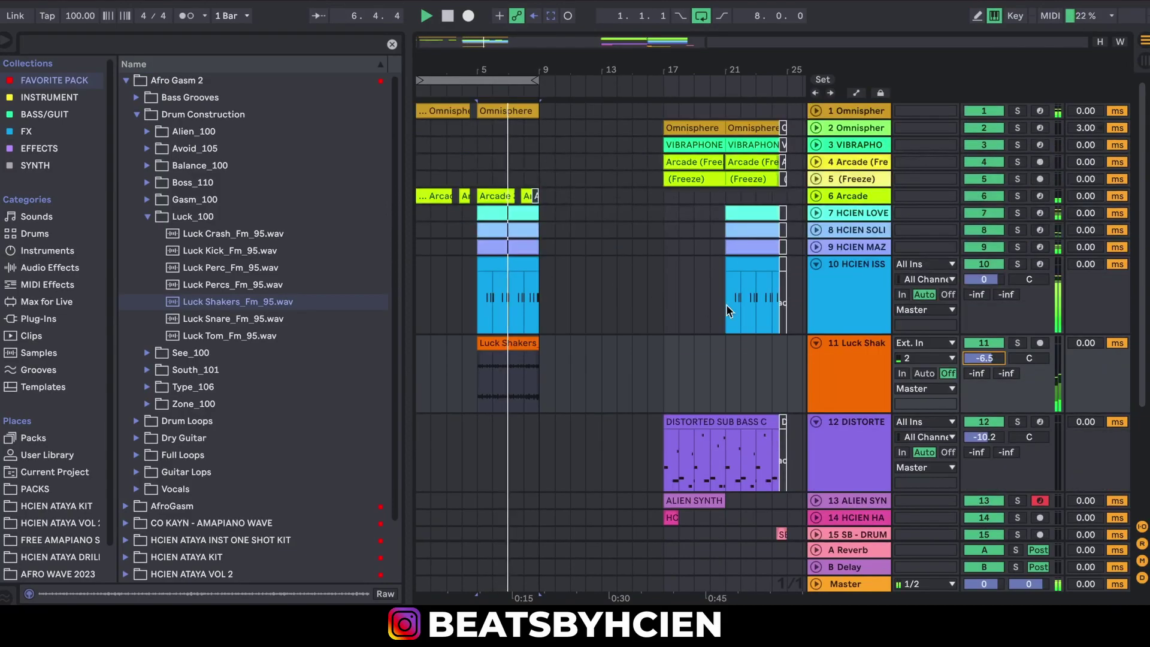
left_click(816, 343)
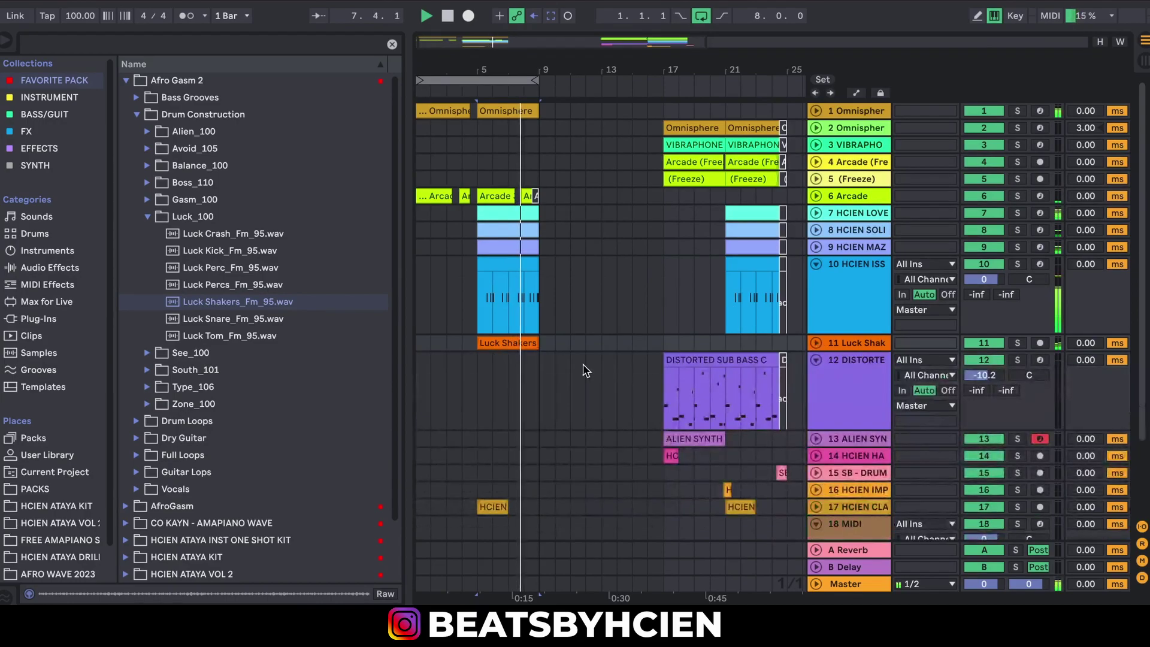
Fill bars 9 to 12 with the bars 5 to 8 clips and track 2's bar 17 Omnisphere clip, and extend the loop to 16 bars
left_click_drag(497, 380, 544, 82)
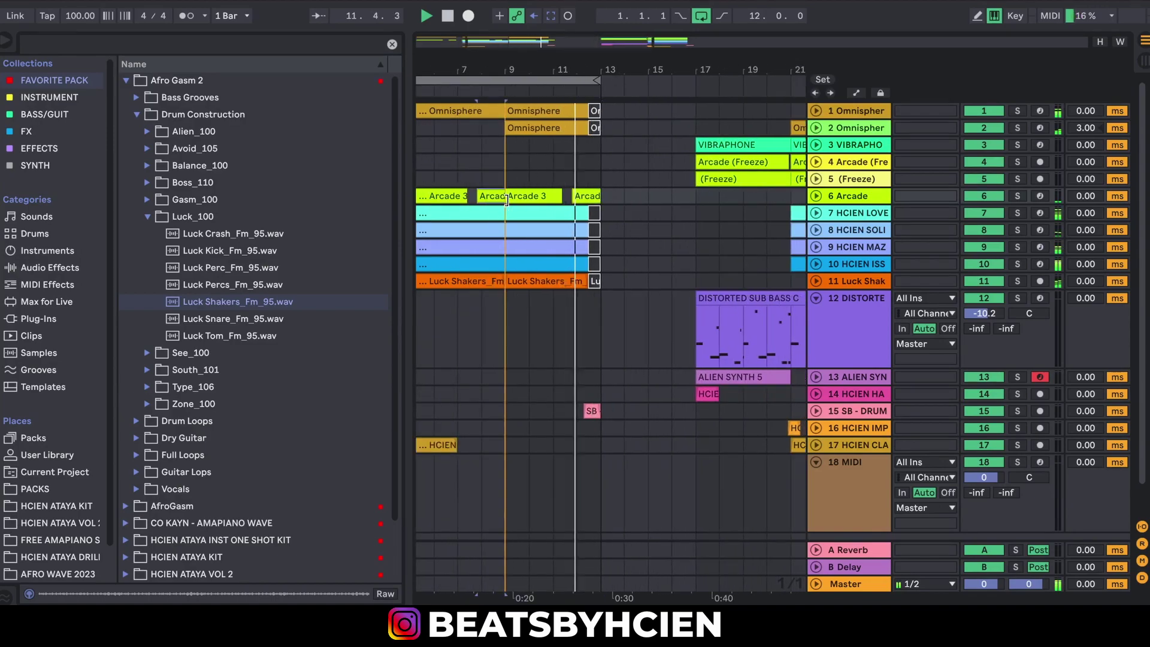
left_click_drag(579, 87, 656, 57)
Move the bar 17 vibraphone, frozen, sub bass and synth clips to bar 13, and copy the bars 5 to 8 melody, drum and shaker clips there
left_click_drag(609, 467, 635, 133)
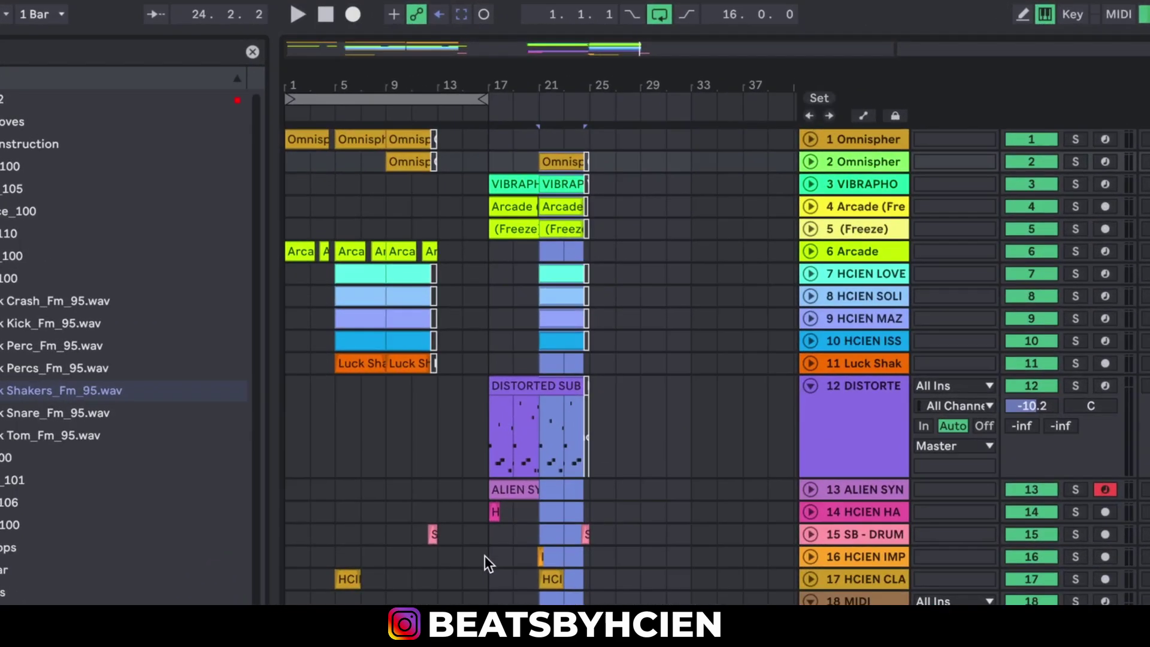
left_click_drag(575, 420, 620, 147)
left_click_drag(527, 186, 400, 369)
left_click_drag(381, 418, 326, 138)
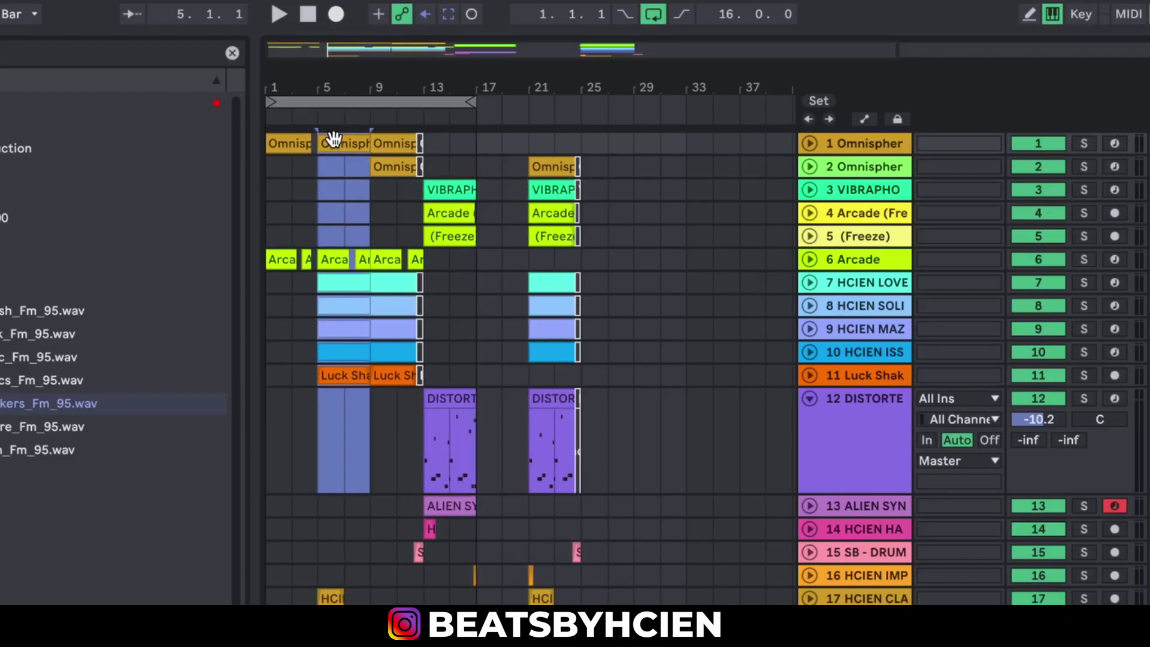
left_click_drag(396, 144, 450, 160)
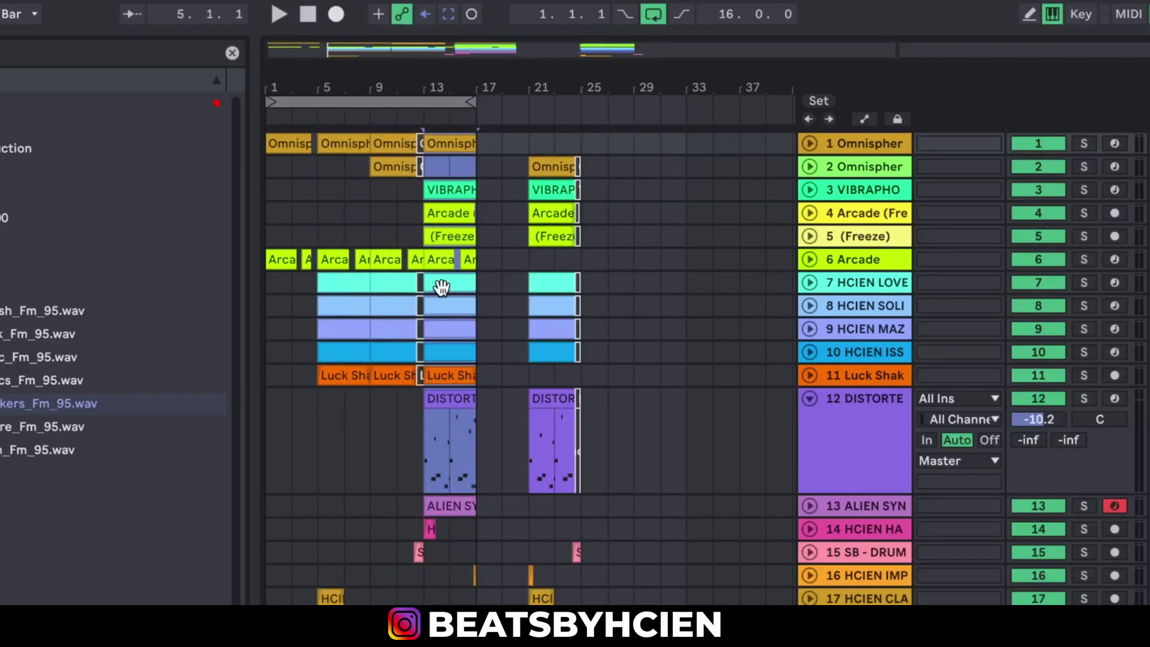
Duplicate the clips of bars 13 to 16 into bars 17 to 20 and extend the loop to 20 bars
left_click(398, 427)
key("space")
left_click_drag(479, 530, 437, 146)
key("ctrl+d")
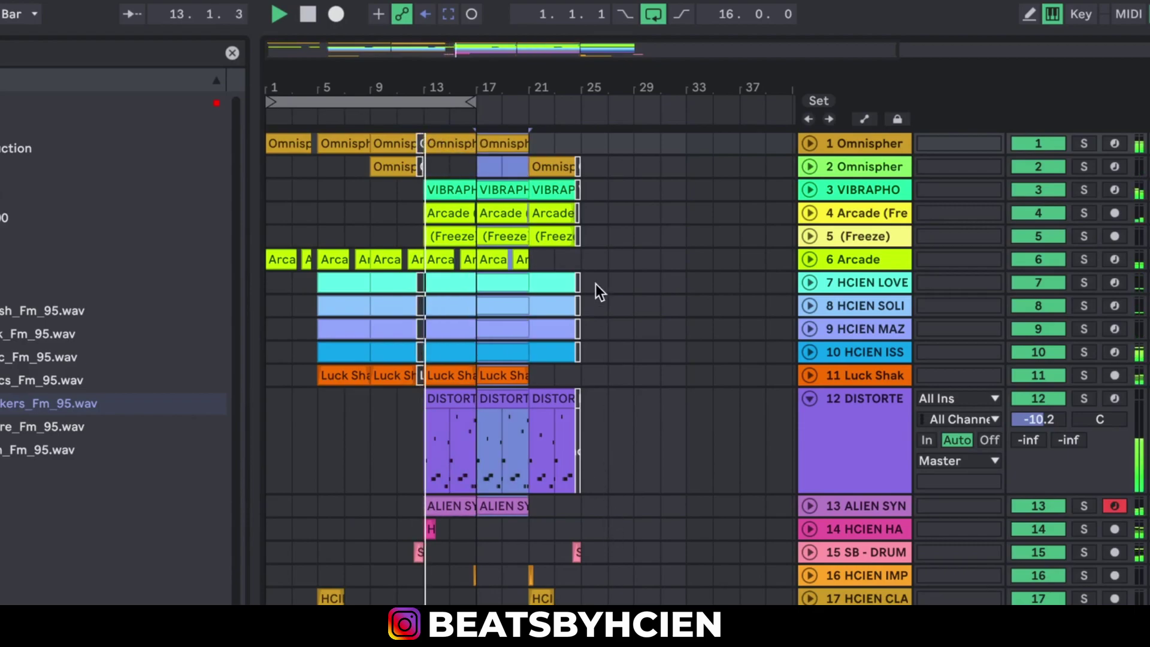
key("ctrl+l")
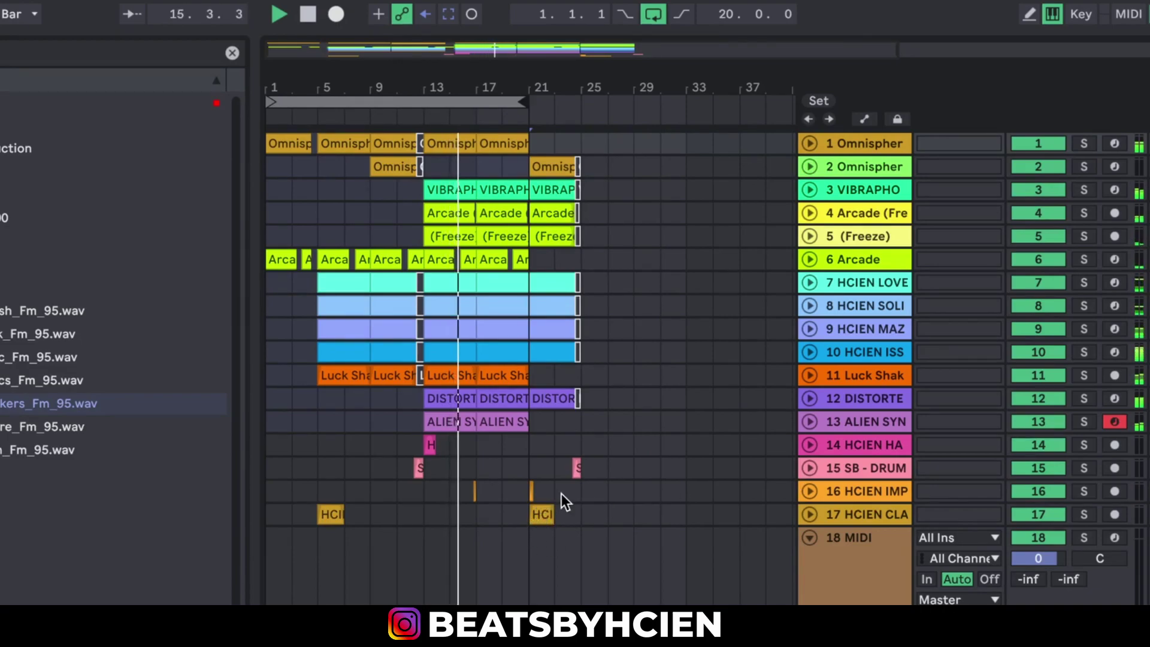
Arm track 12 and record a distorted sub bass part starting from bar 3
left_click(295, 423, "shift")
left_click(292, 422)
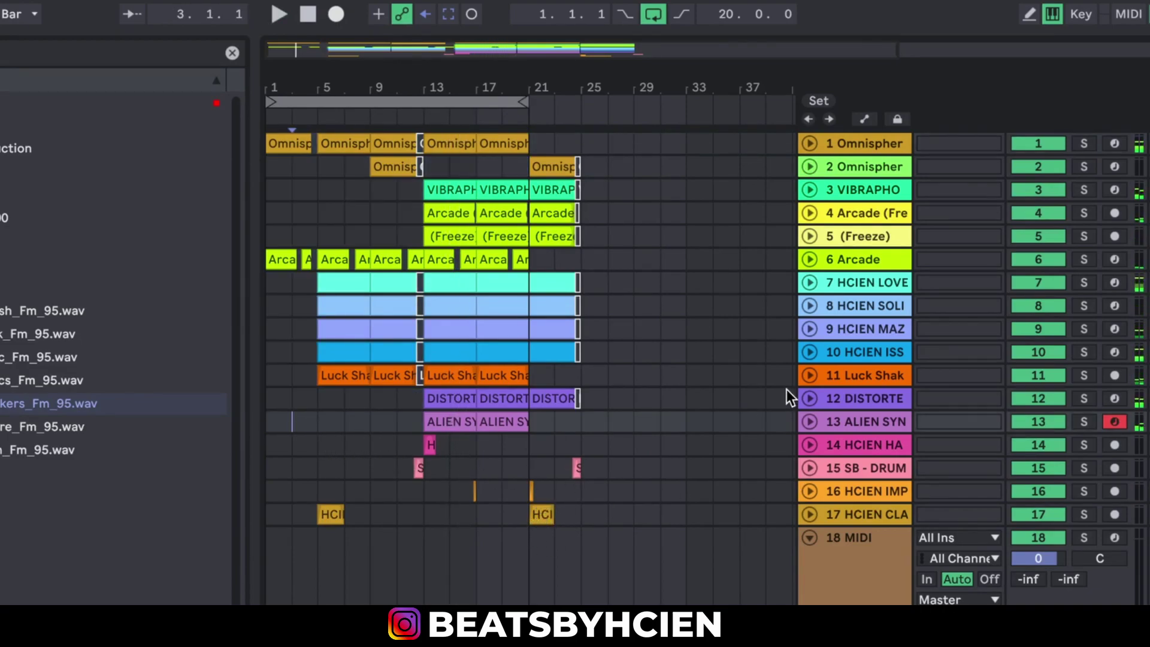
left_click(1113, 399)
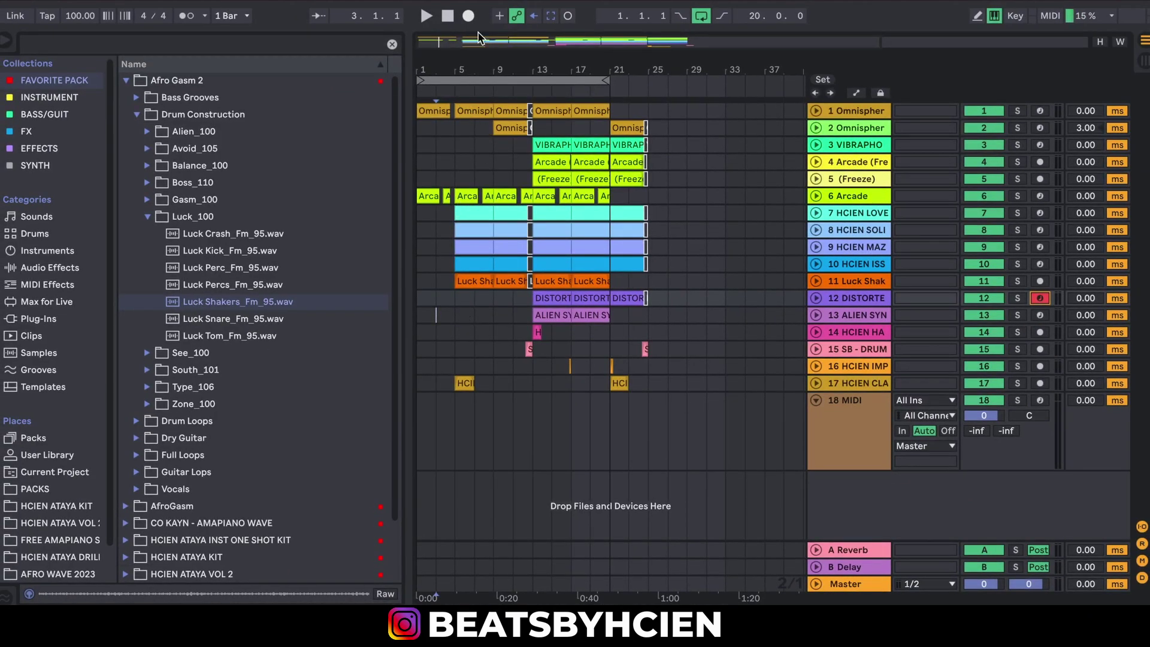
left_click(469, 15)
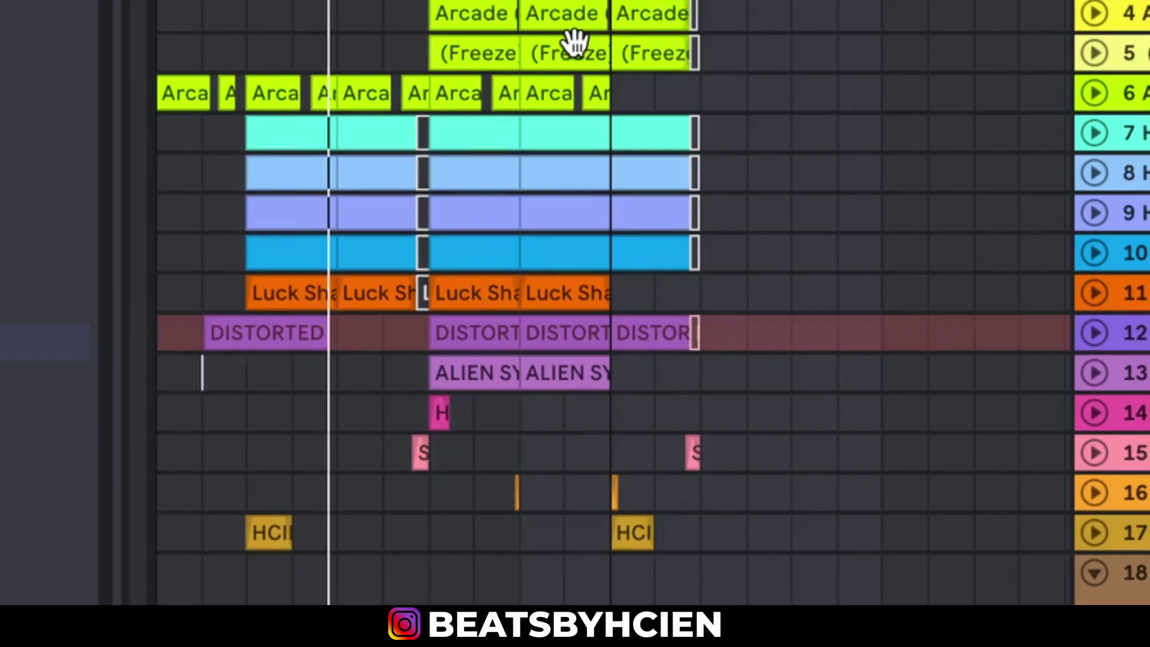
Trim the recorded sub bass clip on track 12 to bars 5 to 8 and duplicate it across bars 9 to 12
left_click(1118, 331)
left_click(1095, 332)
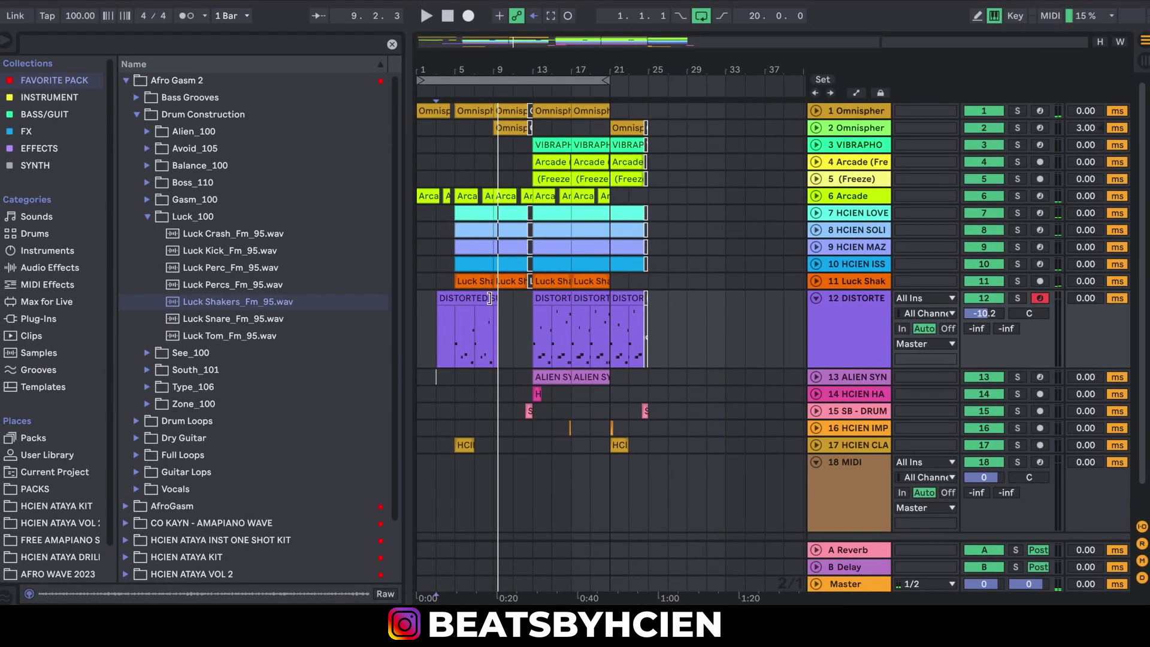
left_click(451, 307)
key("ctrl+z")
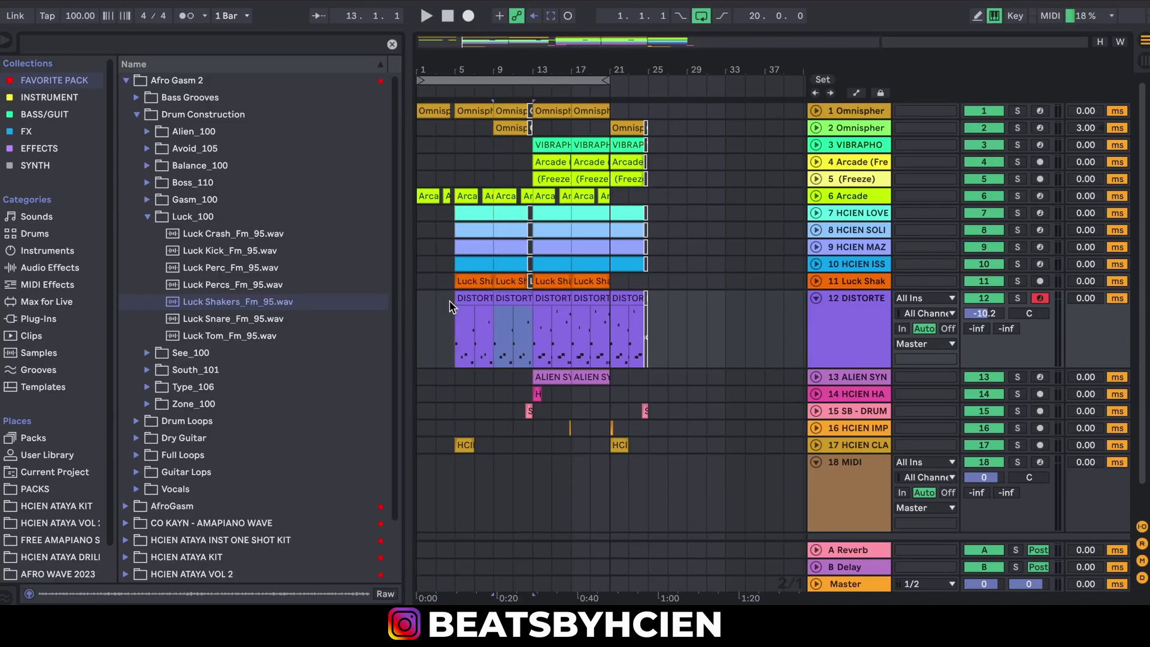
key("space")
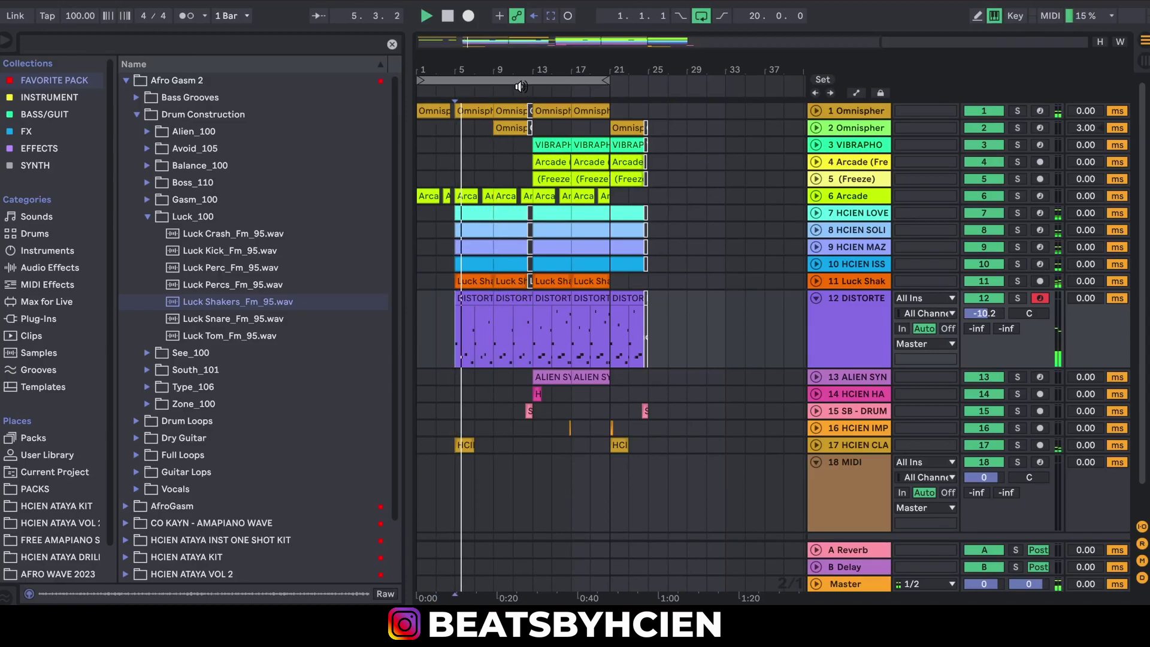
Delete the last half bar before bar 13 from the track 12 sub bass clip
key("plus")
key("plus")
key("plus")
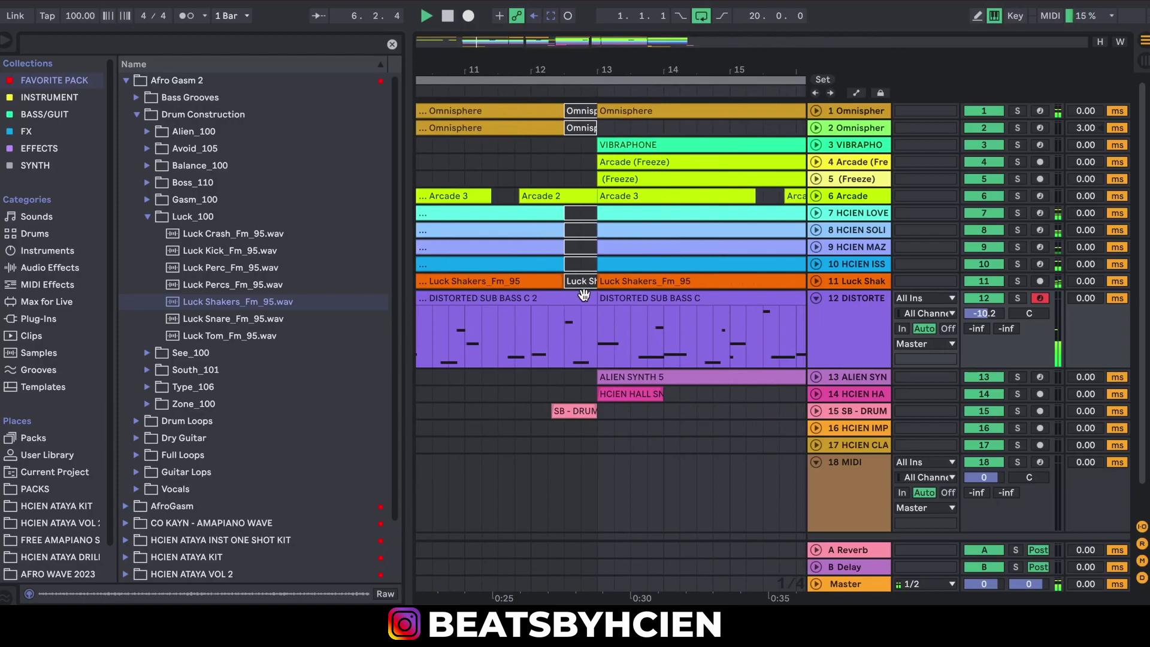
left_click_drag(586, 298, 563, 298)
Add the Delay audio effect from Delay & Loop after the Tuner in track 6's Arcade device chain
left_click_drag(611, 50, 613, 211)
double_click(851, 193)
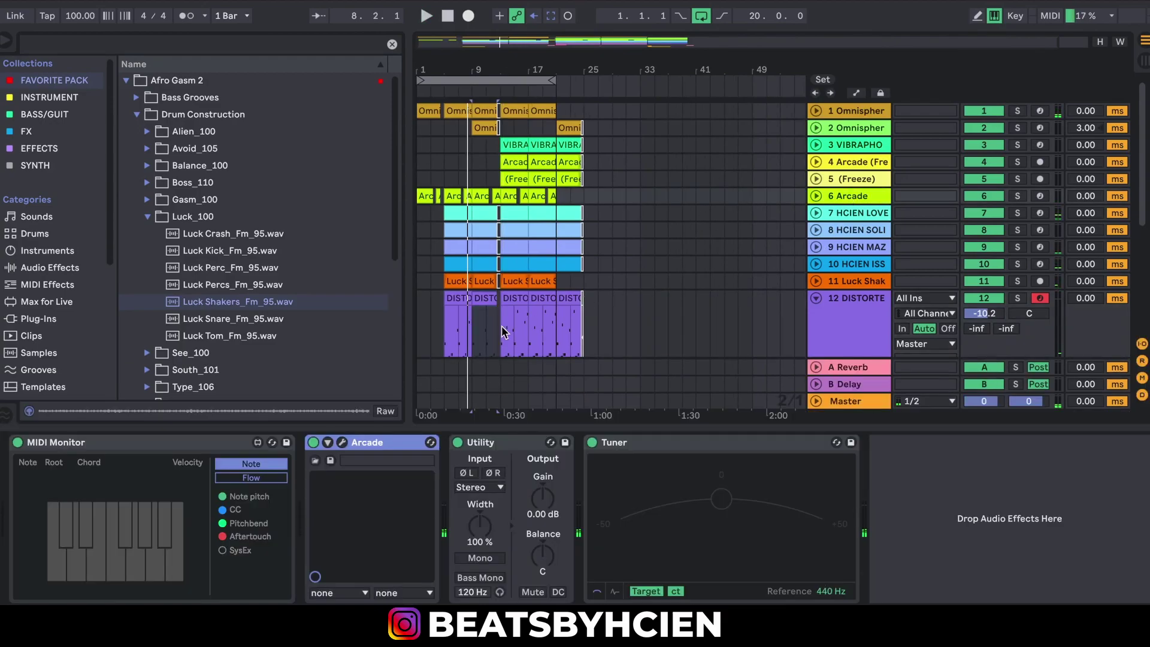
left_click(50, 268)
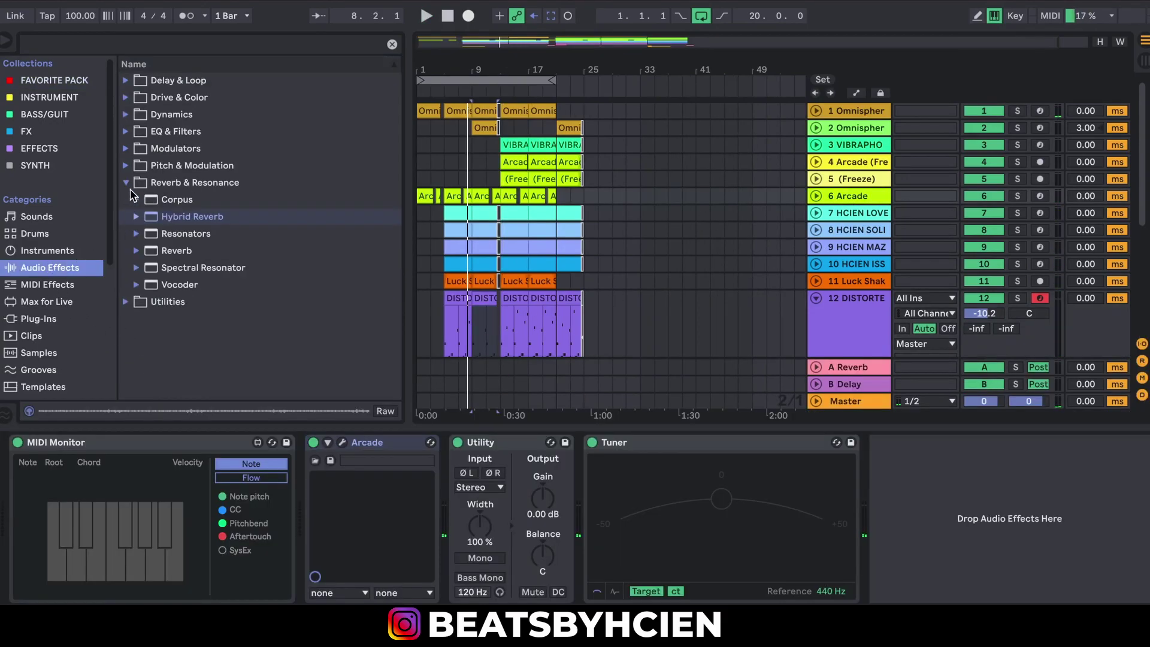
left_click(126, 183)
left_click(126, 80)
left_click_drag(155, 114, 912, 557)
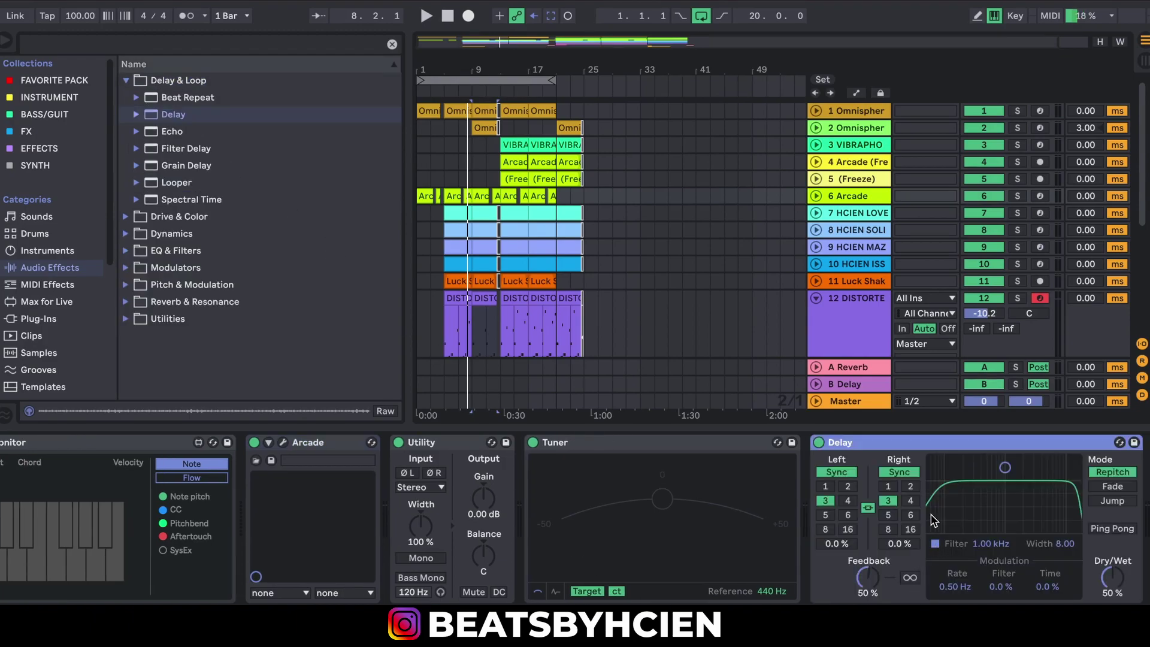
Set both Delay times to 4 sixteenths, Dry/Wet to 28%, and the filter to 1.50 kHz with a width of 5.42
left_click(910, 501)
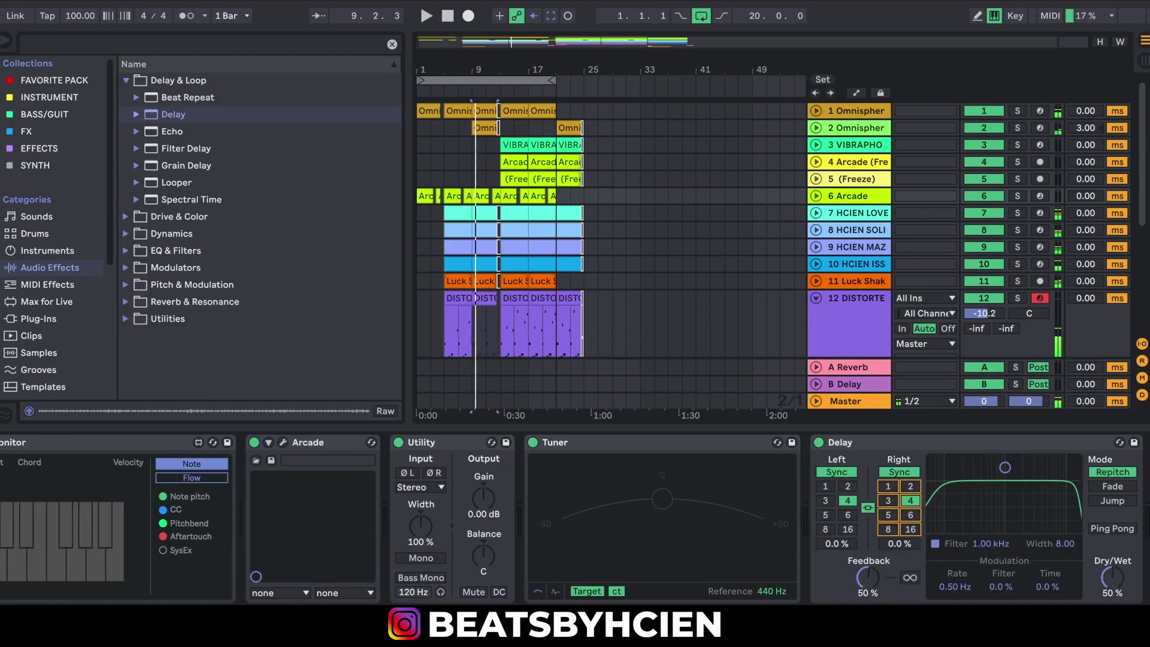
left_click(447, 16)
key("space")
left_click_drag(1113, 578, 1113, 592)
left_click_drag(1018, 485, 1015, 488)
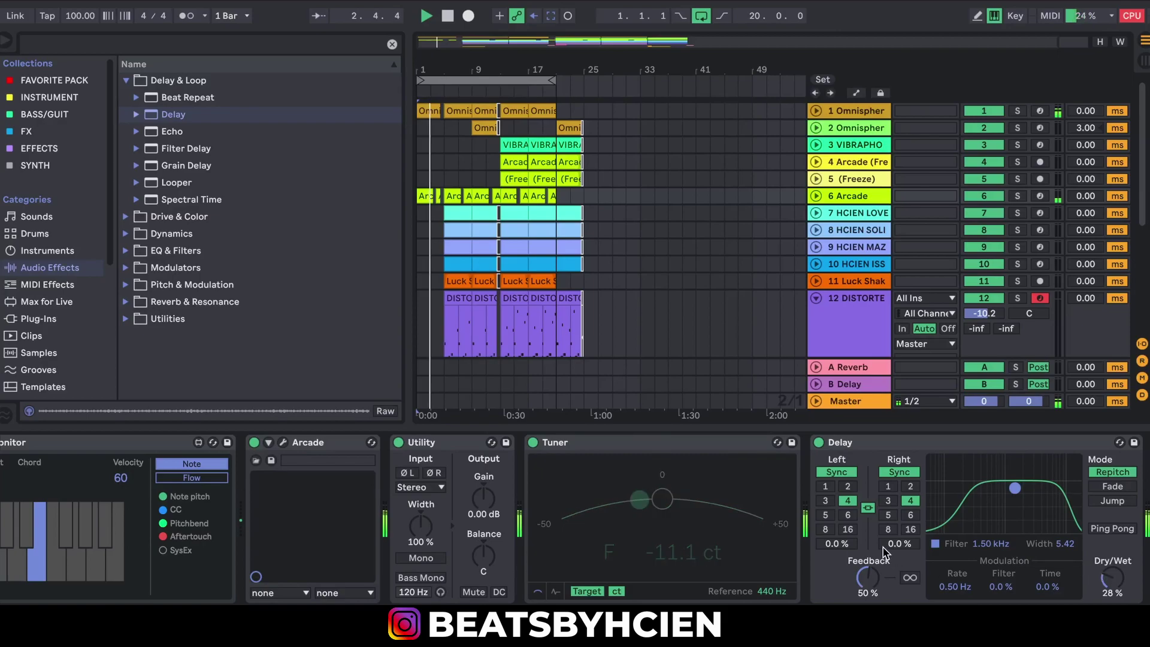
Set both Delay times to 8 sixteenths and Dry/Wet to 30%, enable Ping Pong and Fade mode, and narrow the filter
left_click(888, 529)
left_click_drag(1109, 566, 1108, 564)
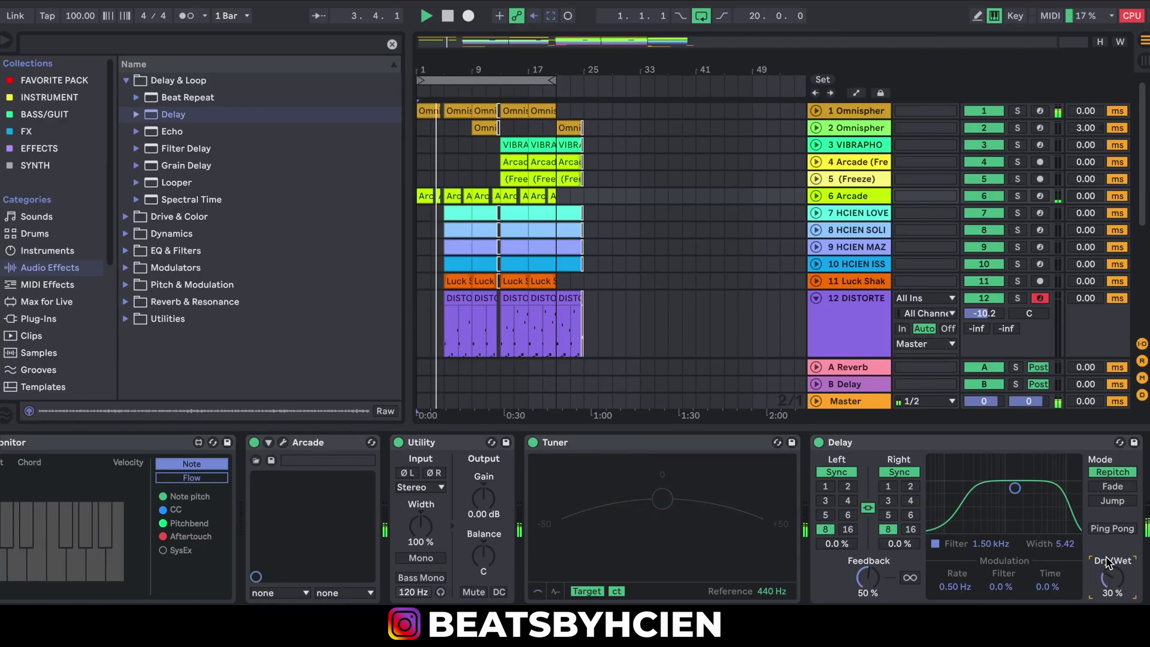
left_click(1112, 529)
left_click(1113, 487)
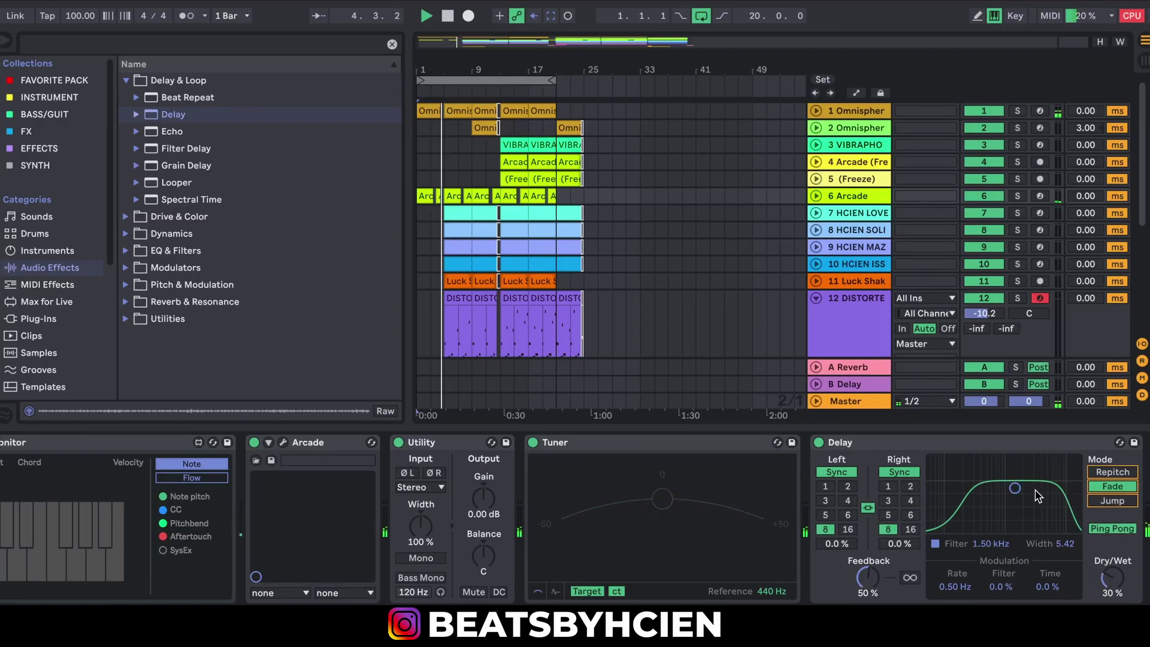
left_click_drag(1015, 489, 1015, 505)
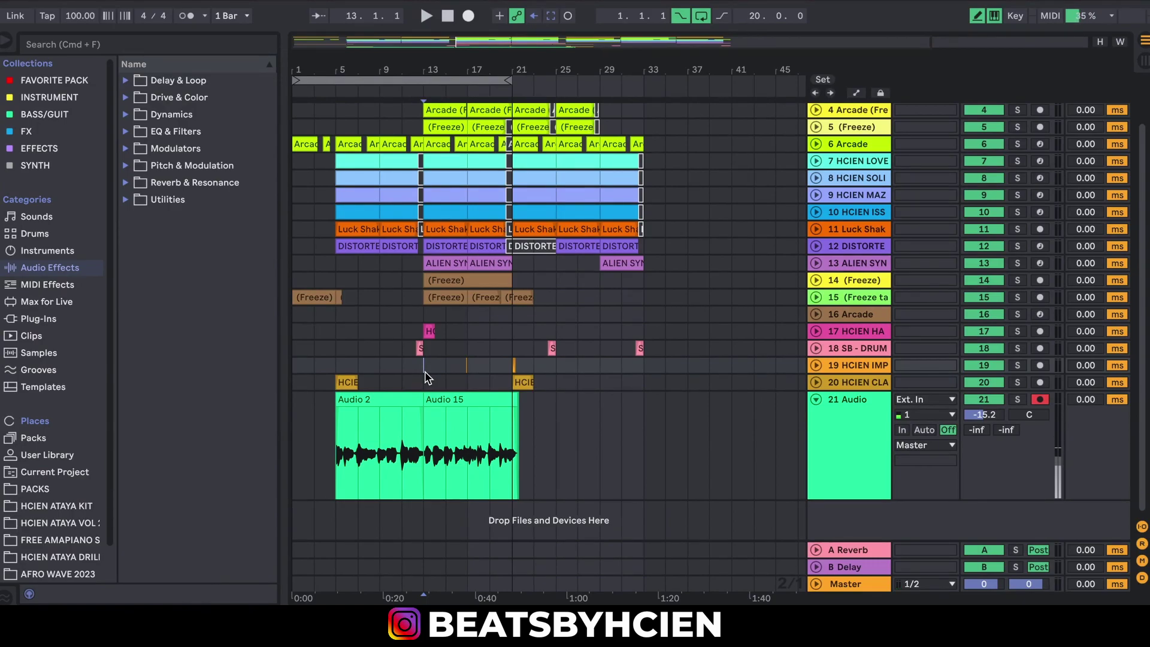
Fold audio track 21 and extend the arrangement loop to 32 bars
key("space")
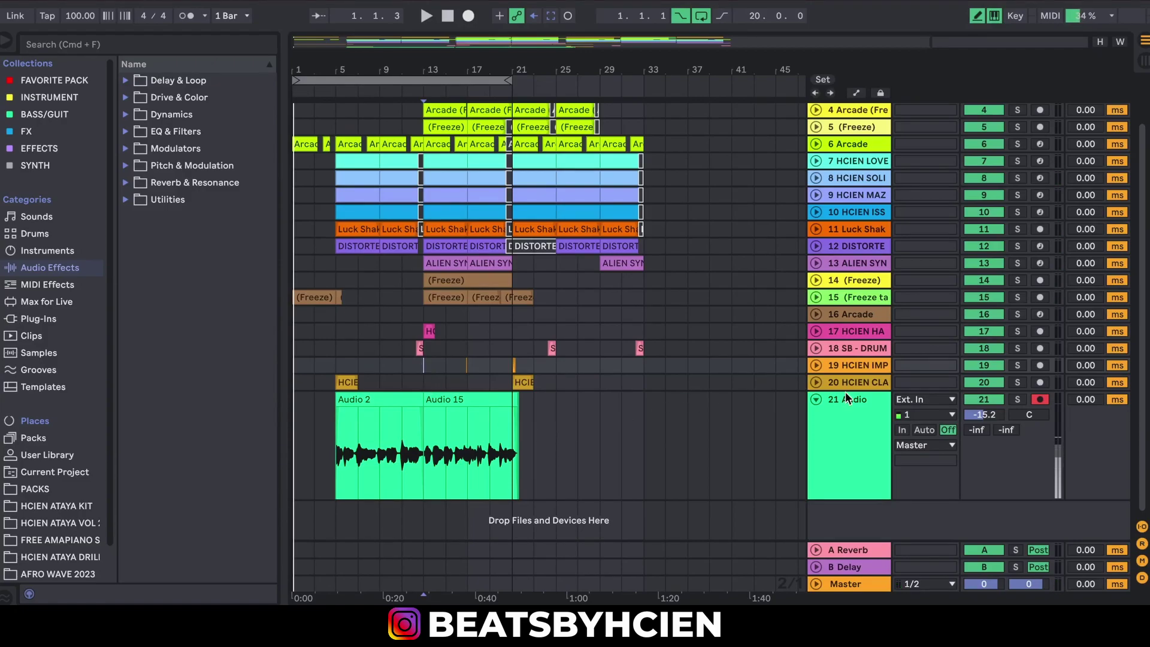
left_click(816, 399)
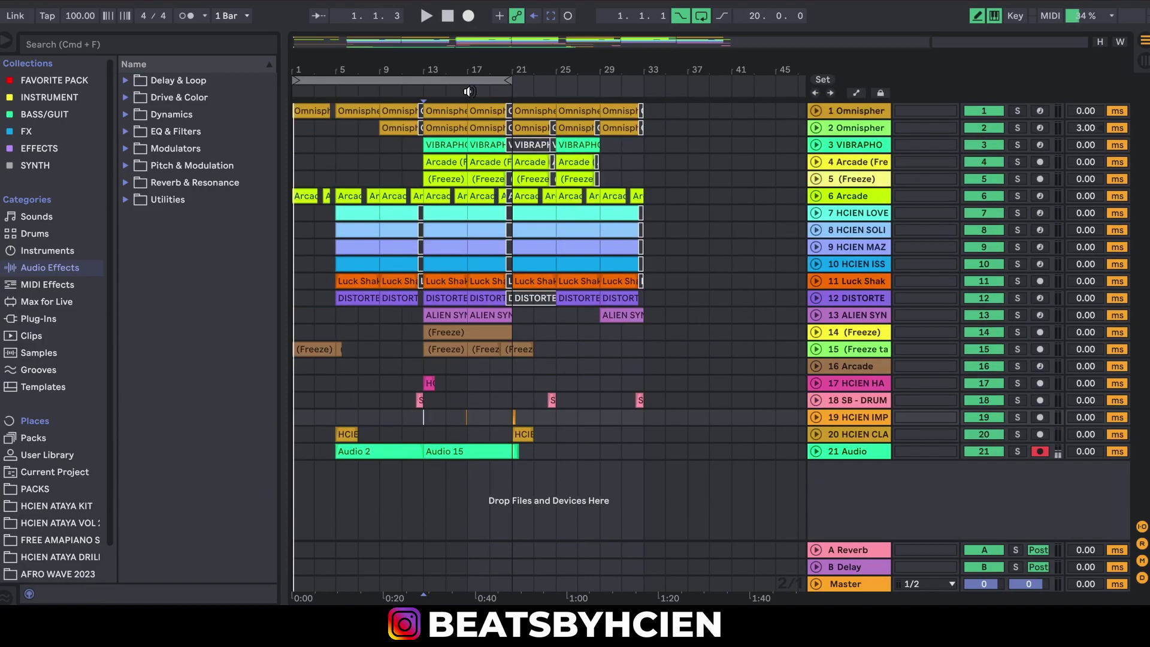
left_click_drag(507, 82, 643, 82)
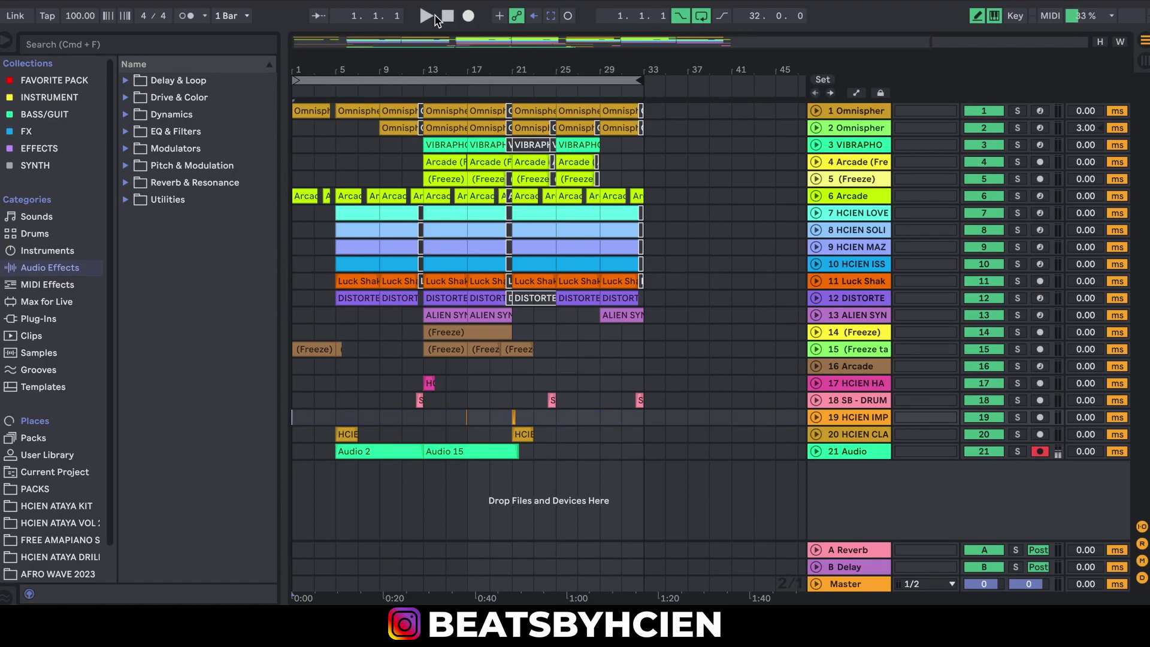
Play the full arrangement from bar 1 and switch to OBS
left_click(425, 17)
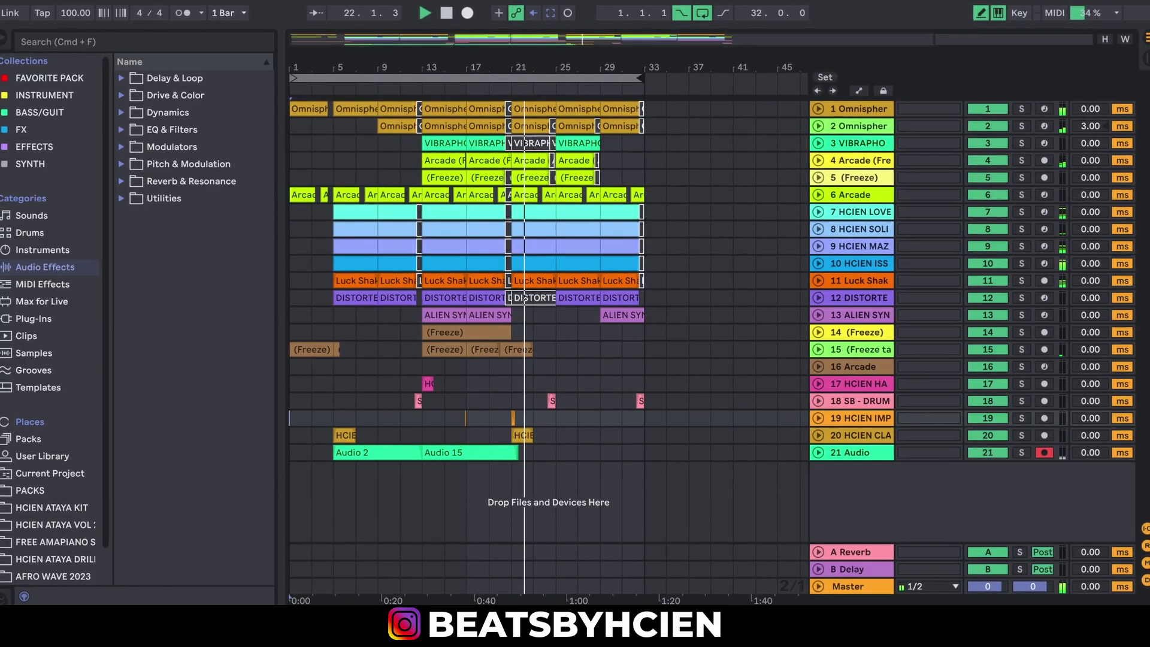
key("super+Tab")
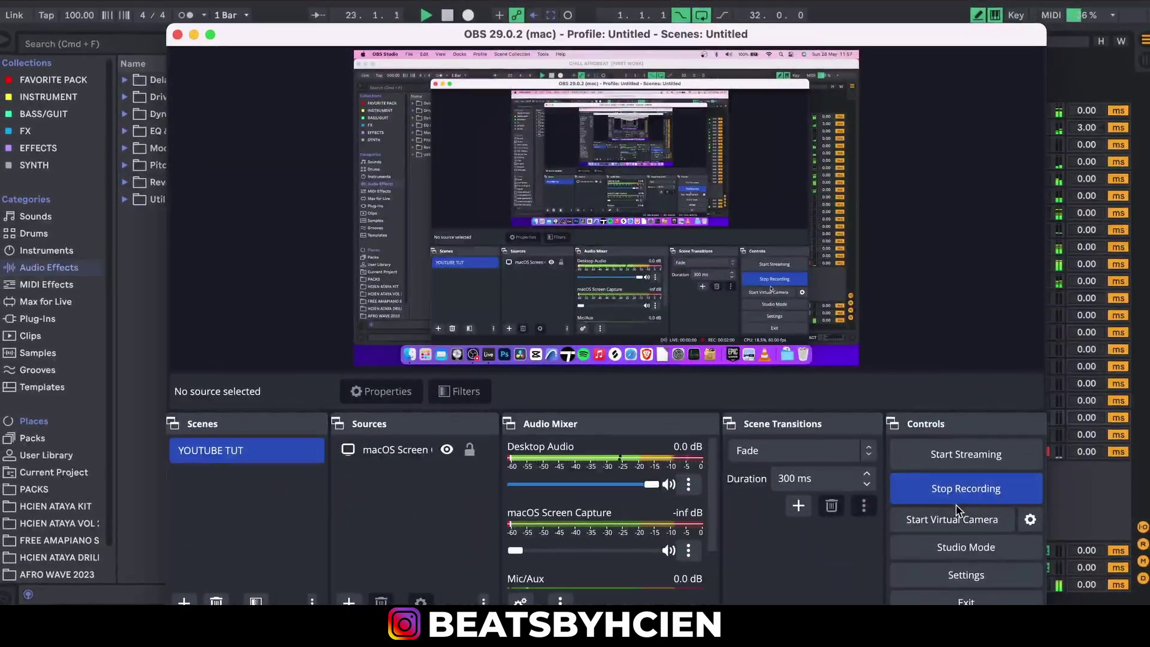